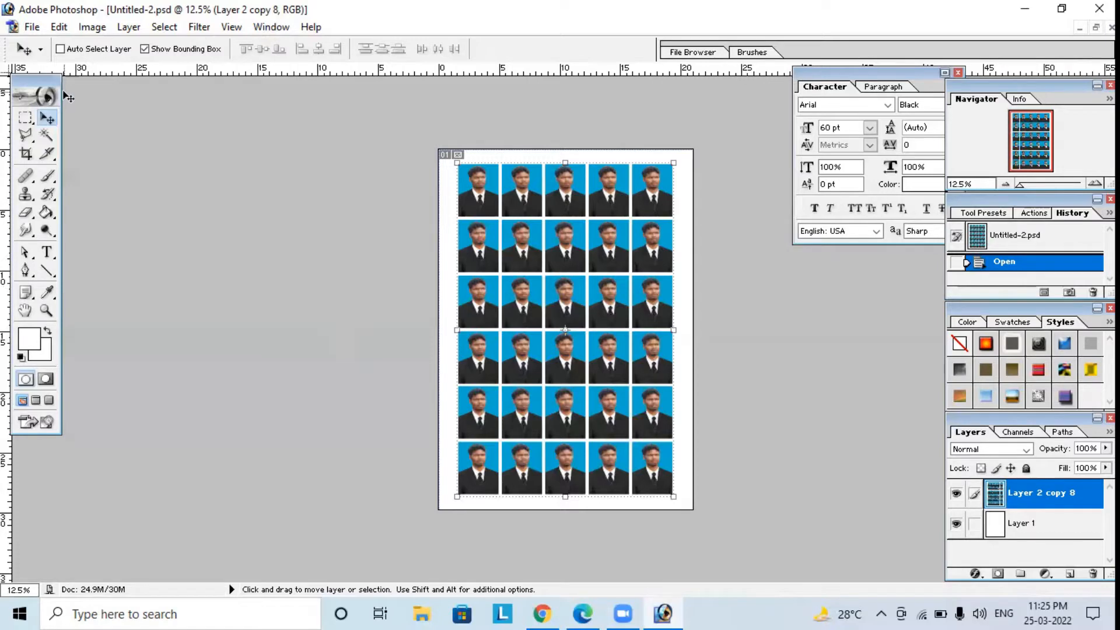
Close the finished passport photo sheet and open the DSCN0186 photo from the Desktop.
click(33, 27)
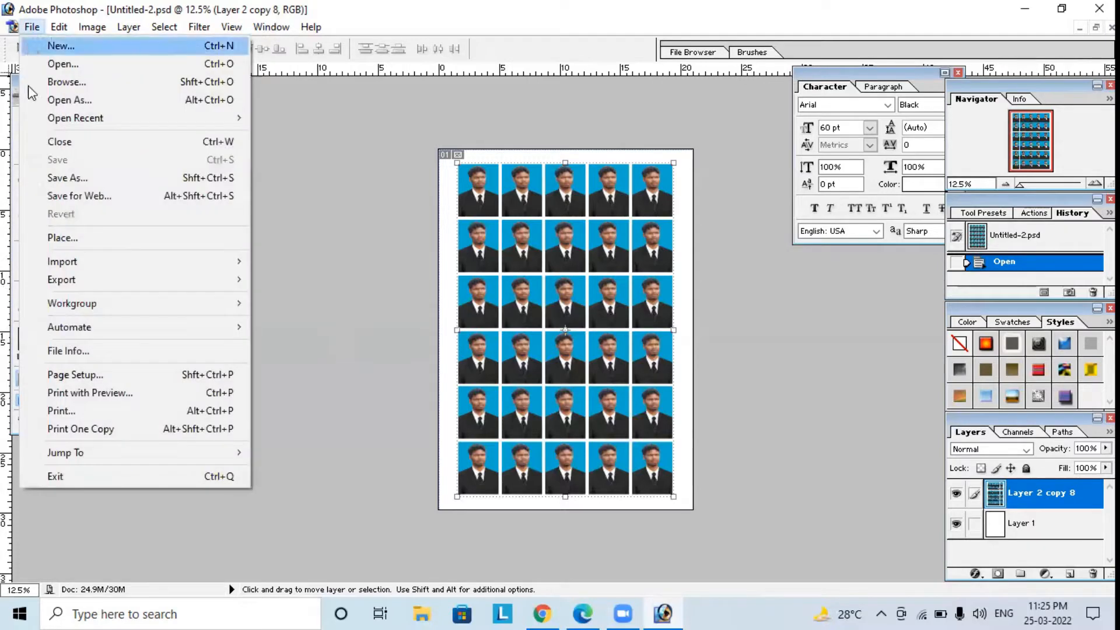
click(62, 142)
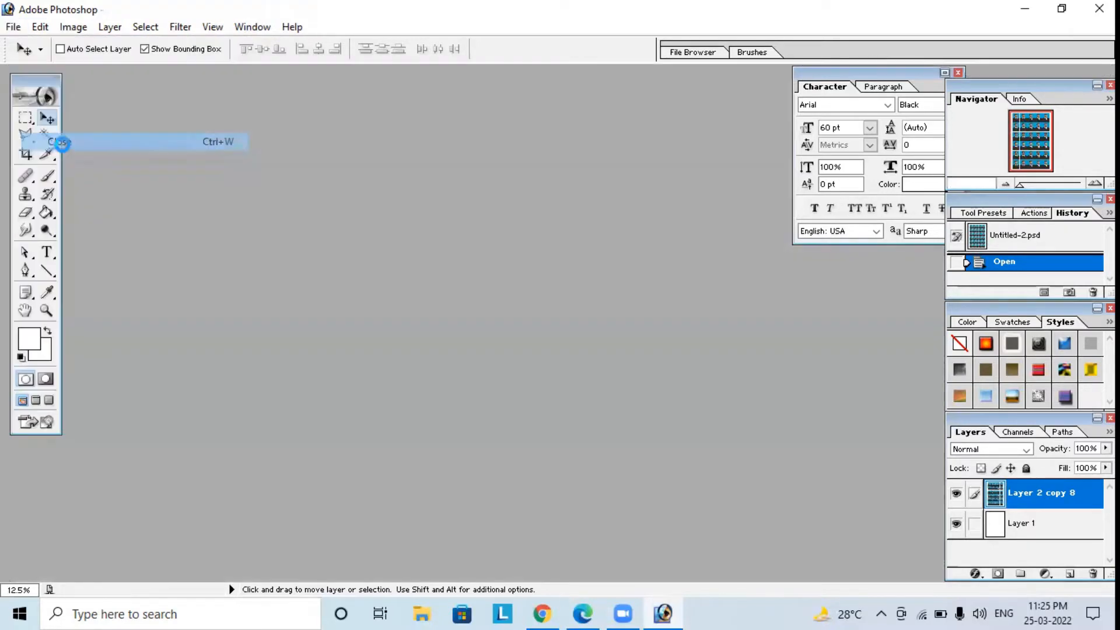
click(18, 28)
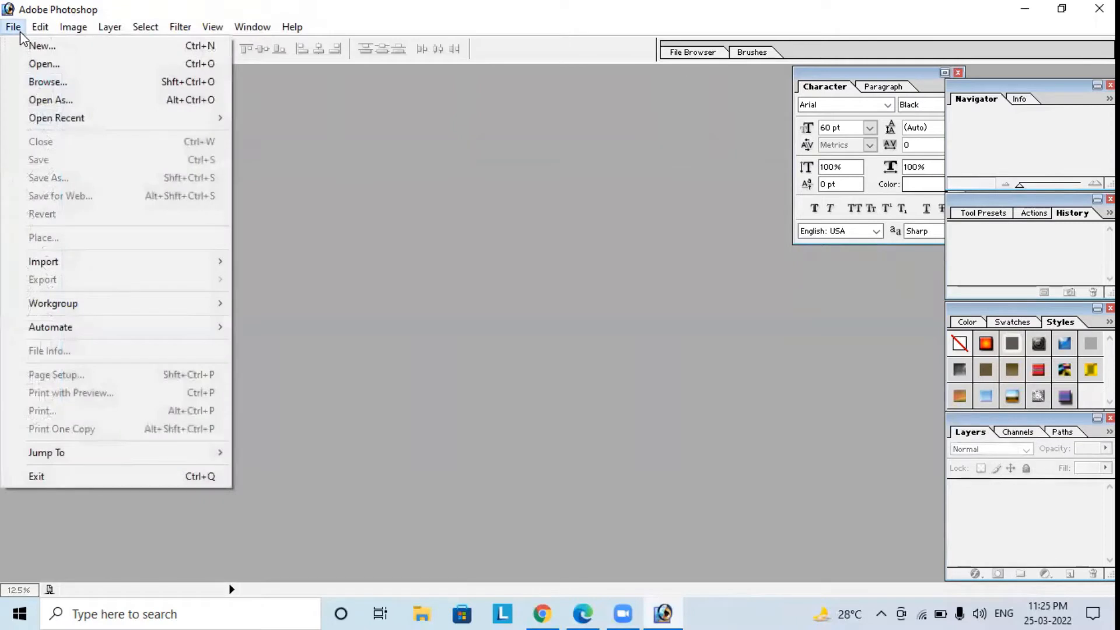
click(43, 64)
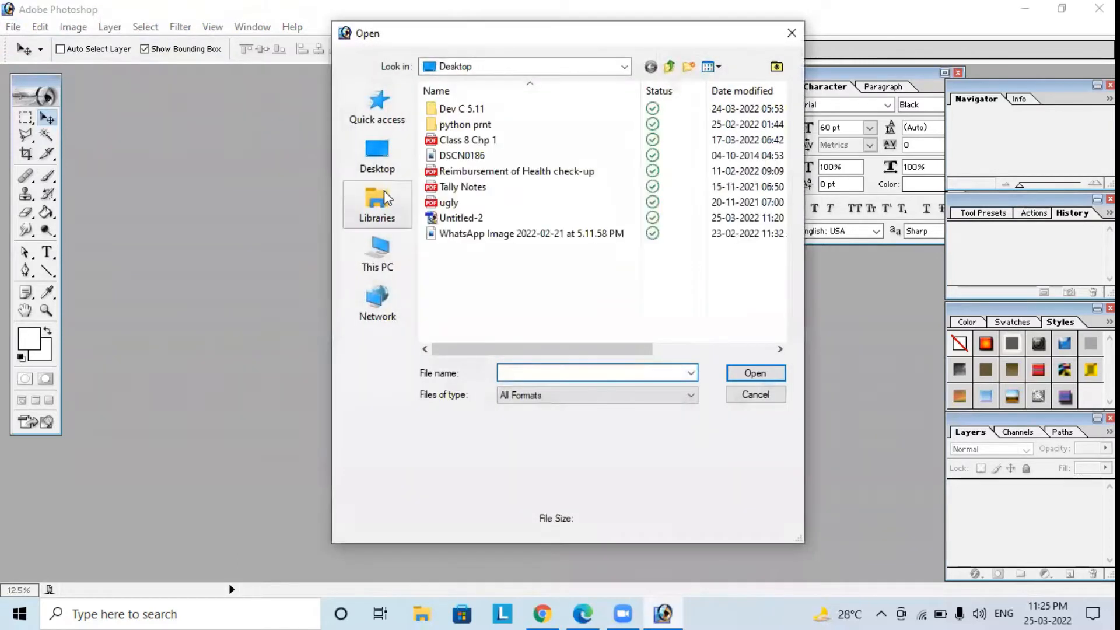
click(388, 161)
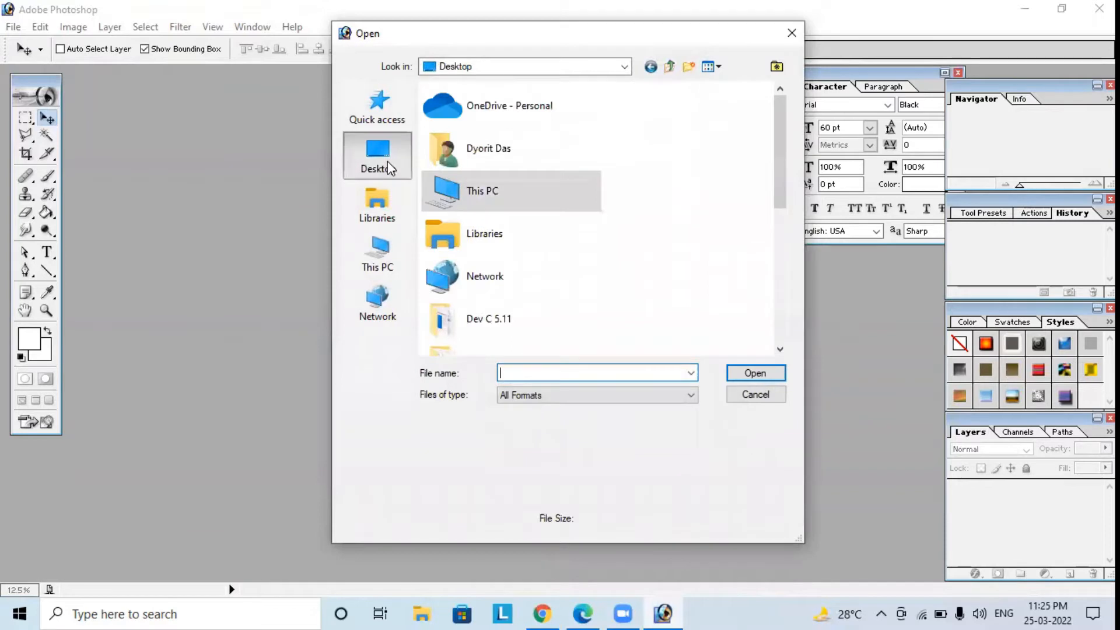
drag(780, 152, 781, 288)
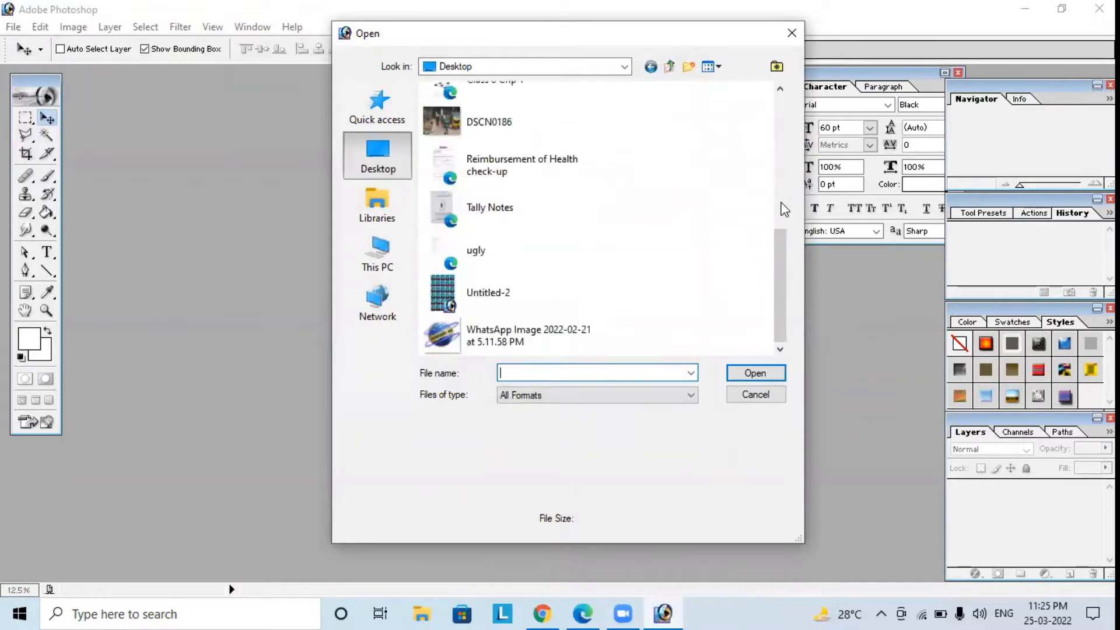
click(497, 130)
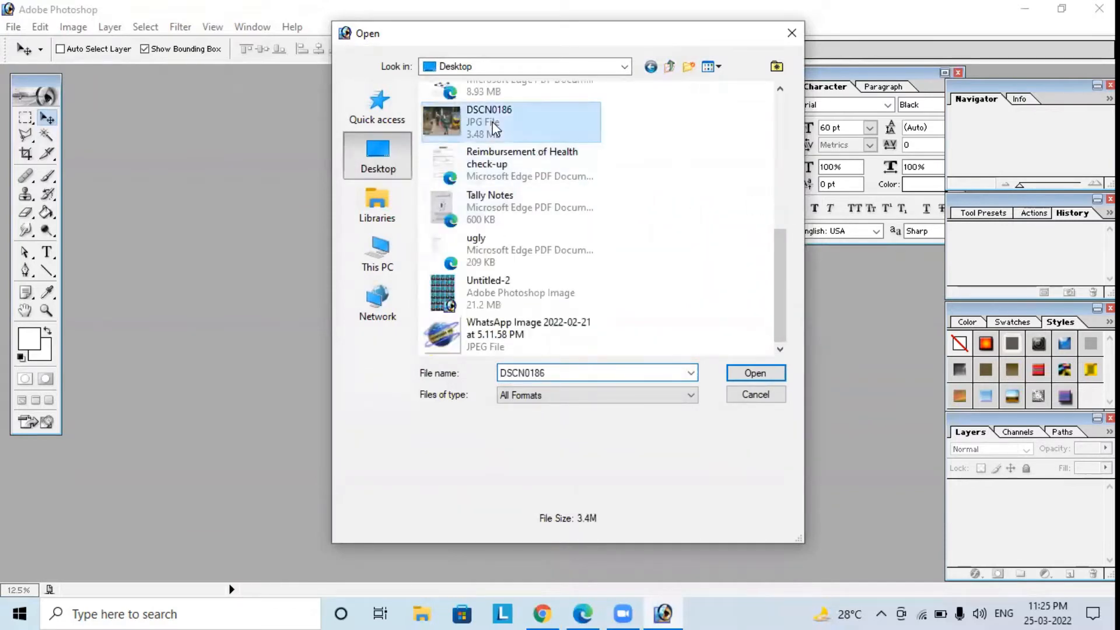
click(742, 374)
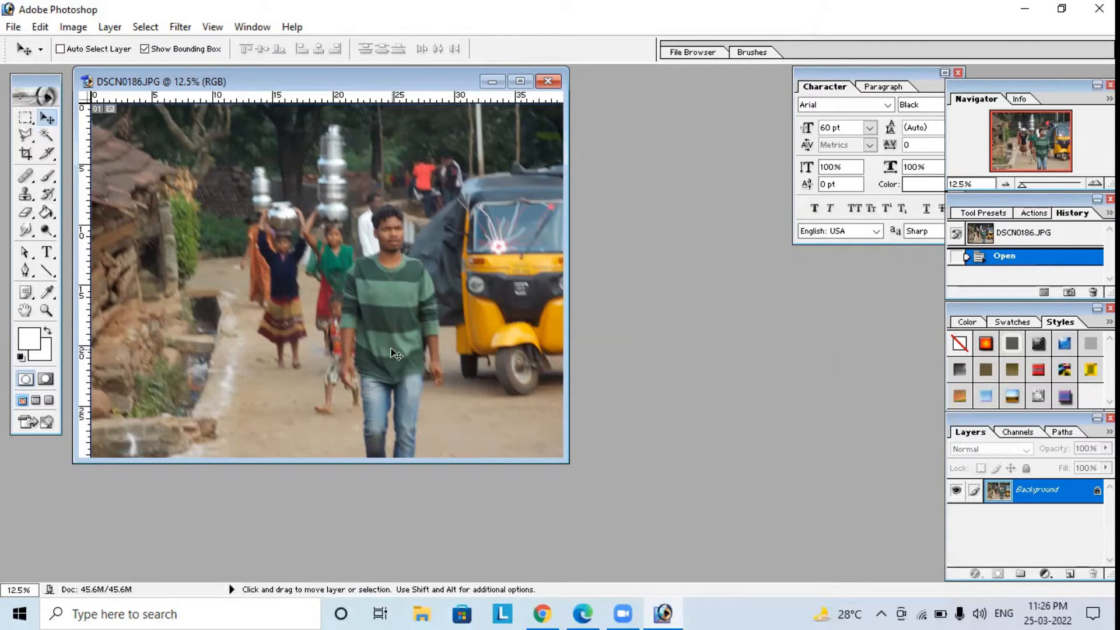
Marquee-select the head and chest of the man in the striped shirt, nudge the outline left to centre him, and copy the area.
click(25, 118)
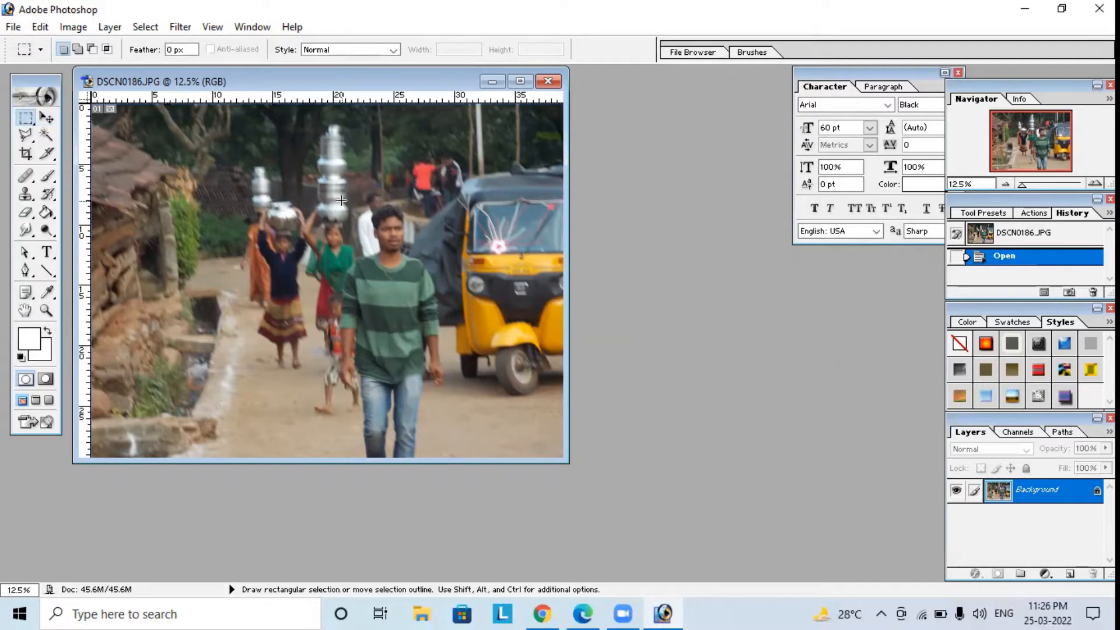
drag(397, 300, 456, 312)
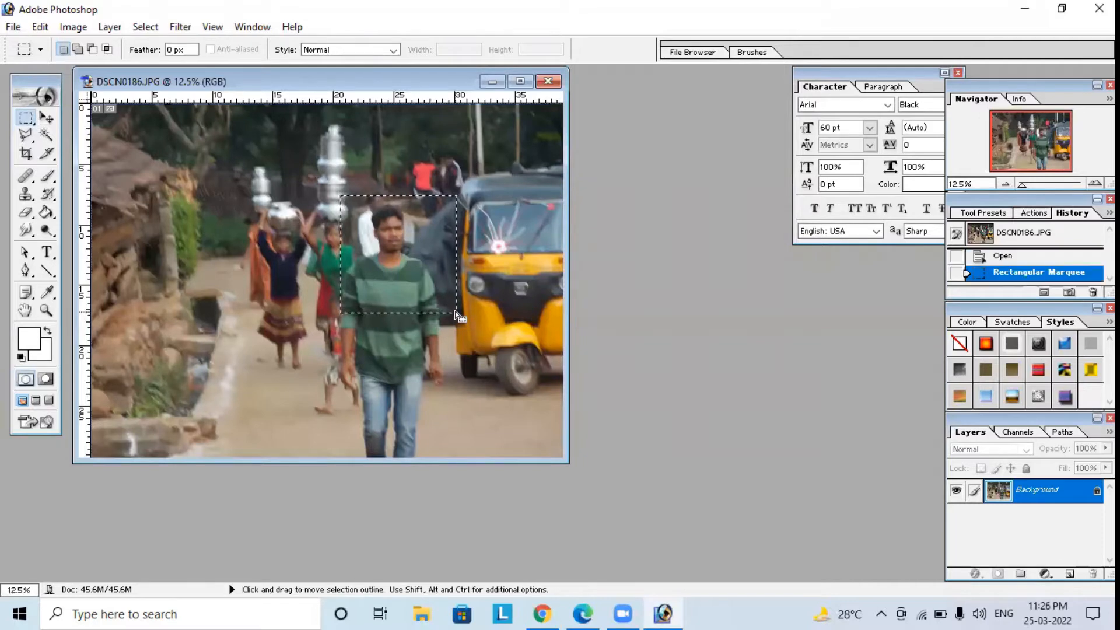
key(Left)
key(Left)
key(Left)
key(Left)
key(Left)
key(Left)
key(Left)
key(Left)
key(Left)
key(Left)
key(Left)
key(Left)
key(Left)
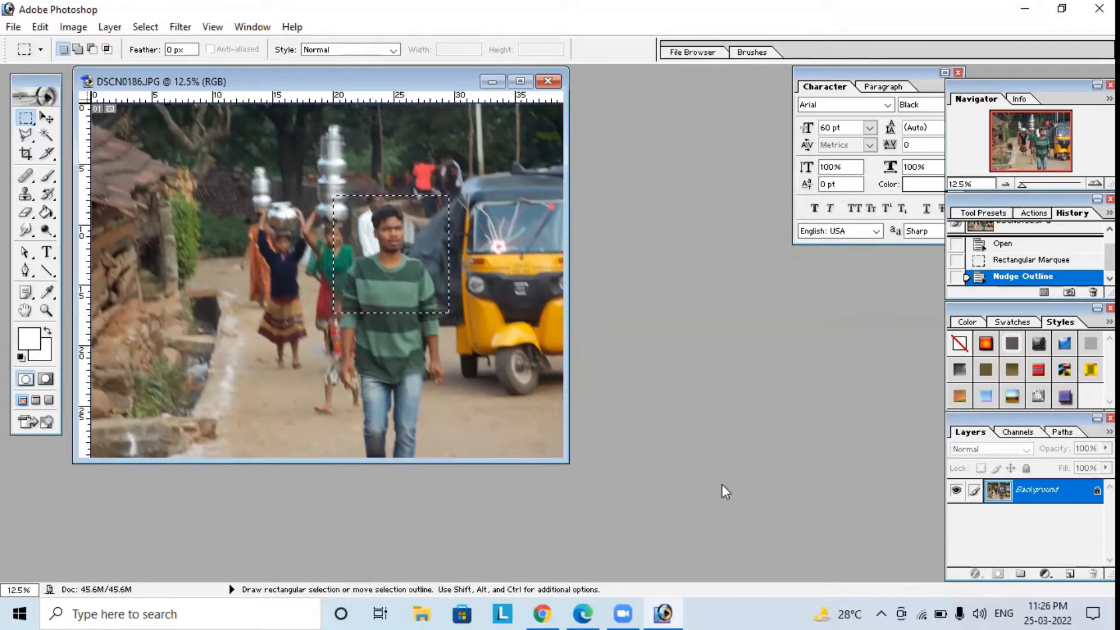
key(ctrl)
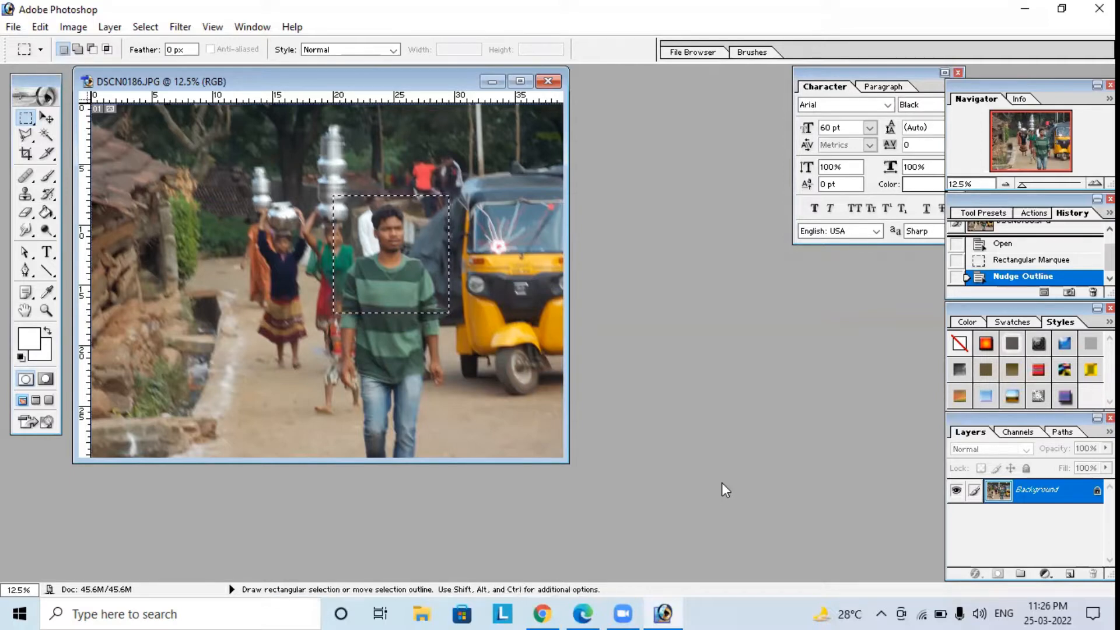
Create a transparent 1136 x 1152 pixel RGB document at 300 pixels/inch and paste the copied portrait into it.
click(13, 26)
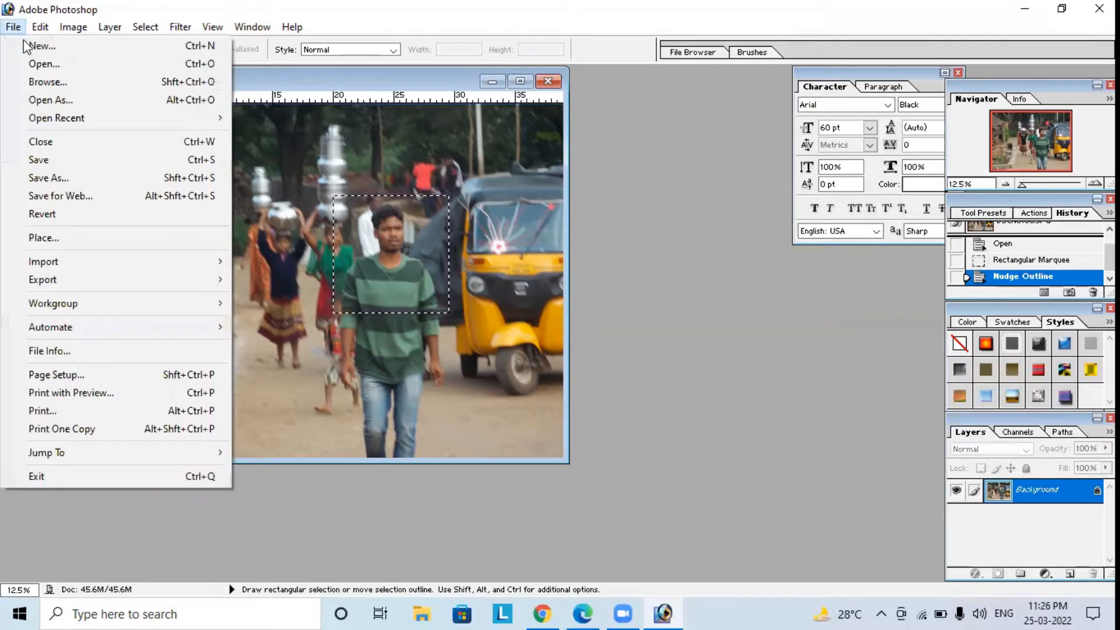
click(36, 45)
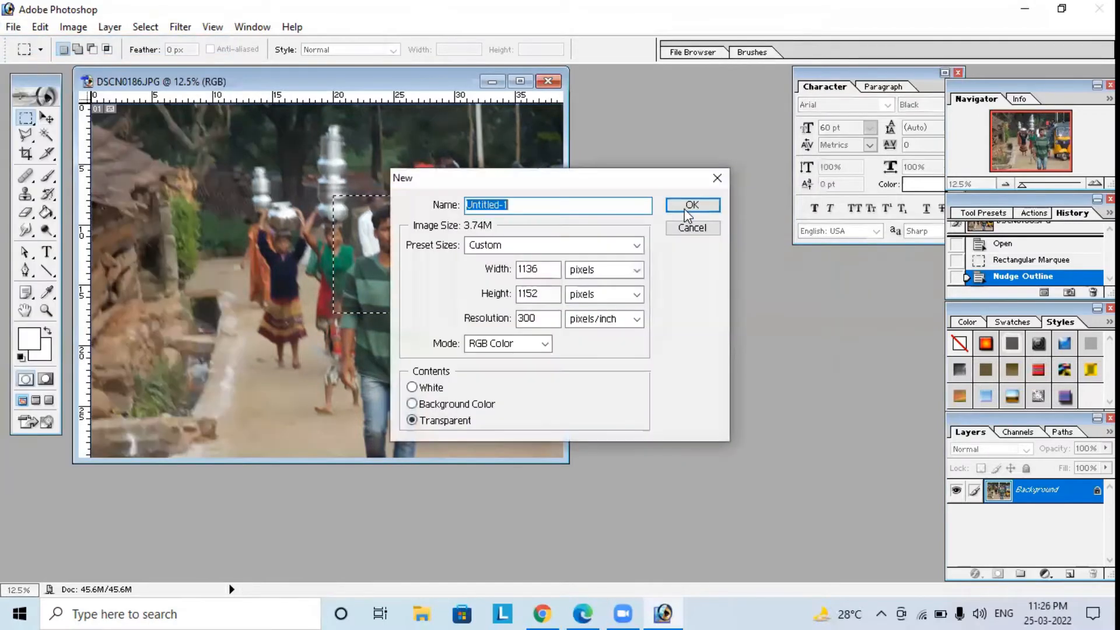
click(689, 206)
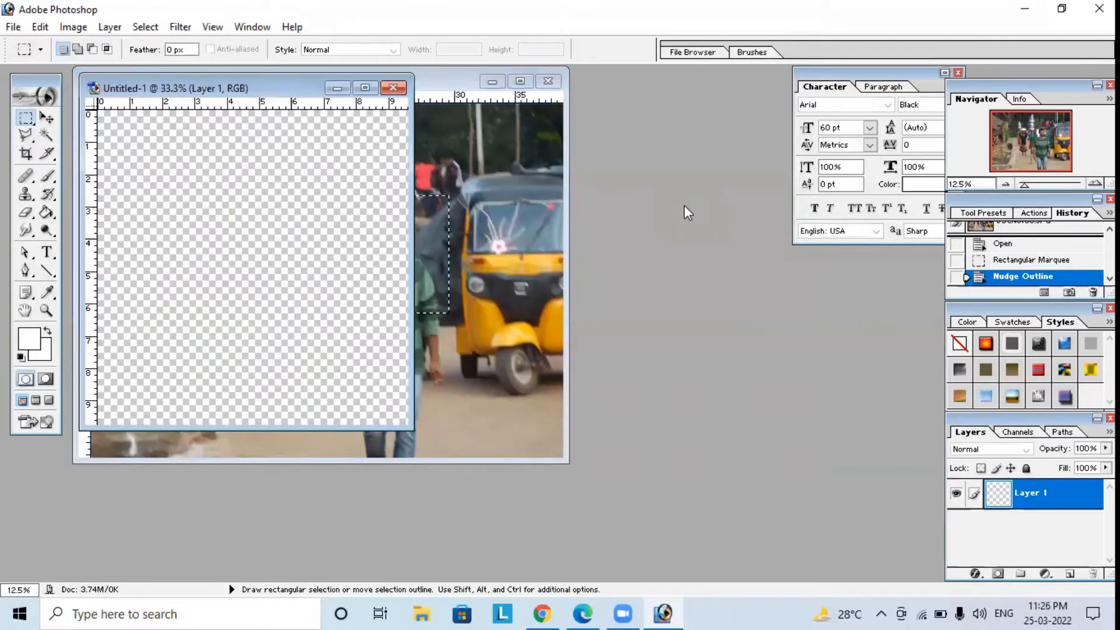
key(ctrl)
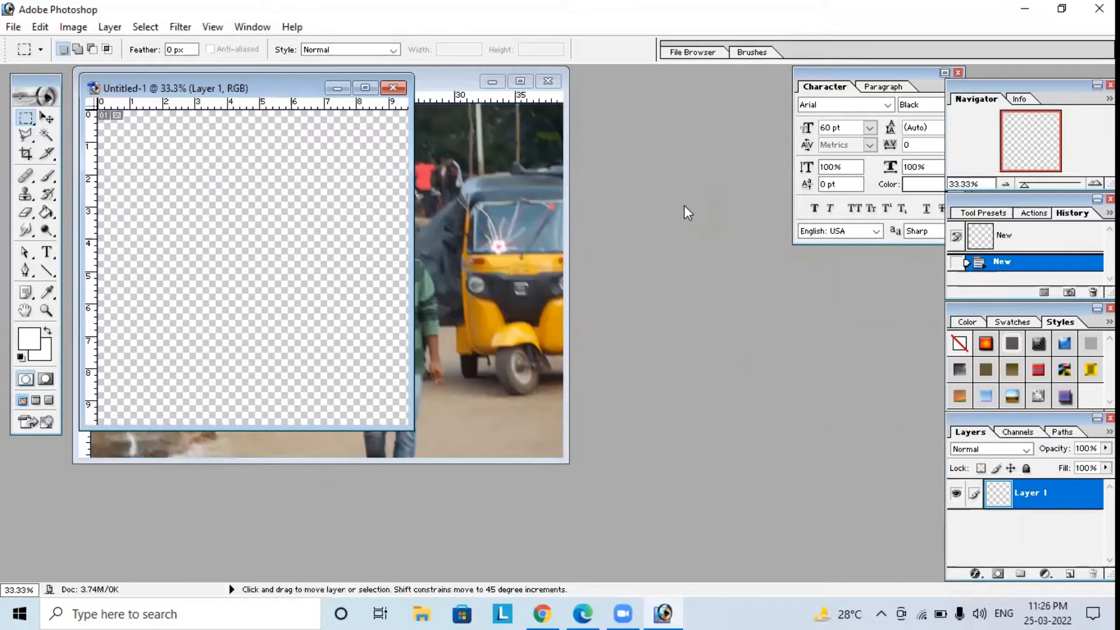
key(ctrl+v)
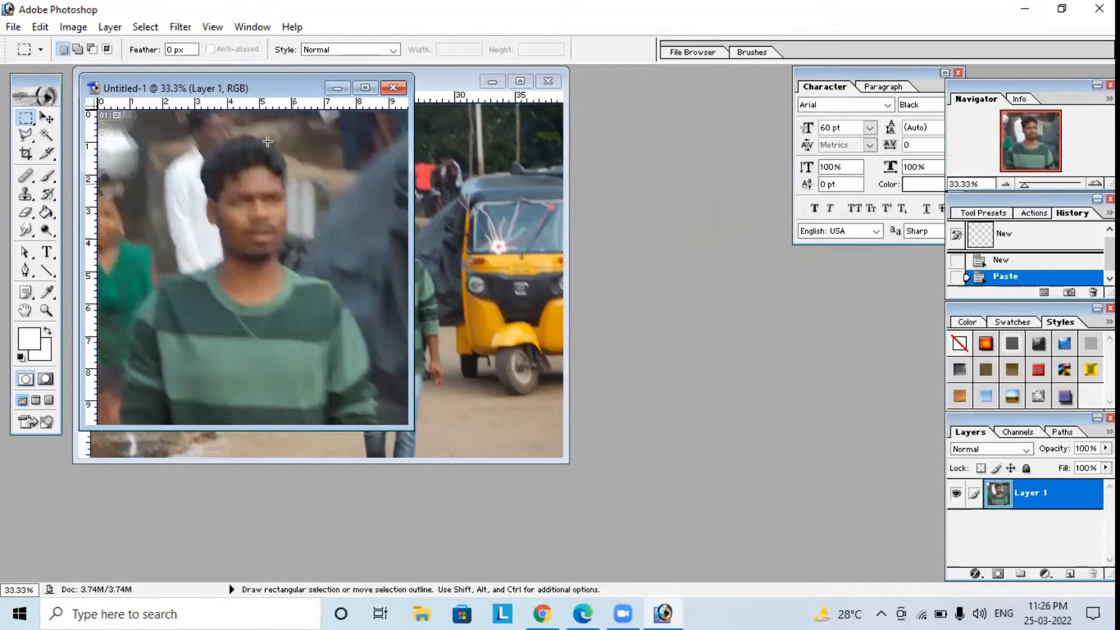
Close the original DSCN0186 photo without saving and maximize the document holding the pasted portrait.
click(558, 86)
click(557, 85)
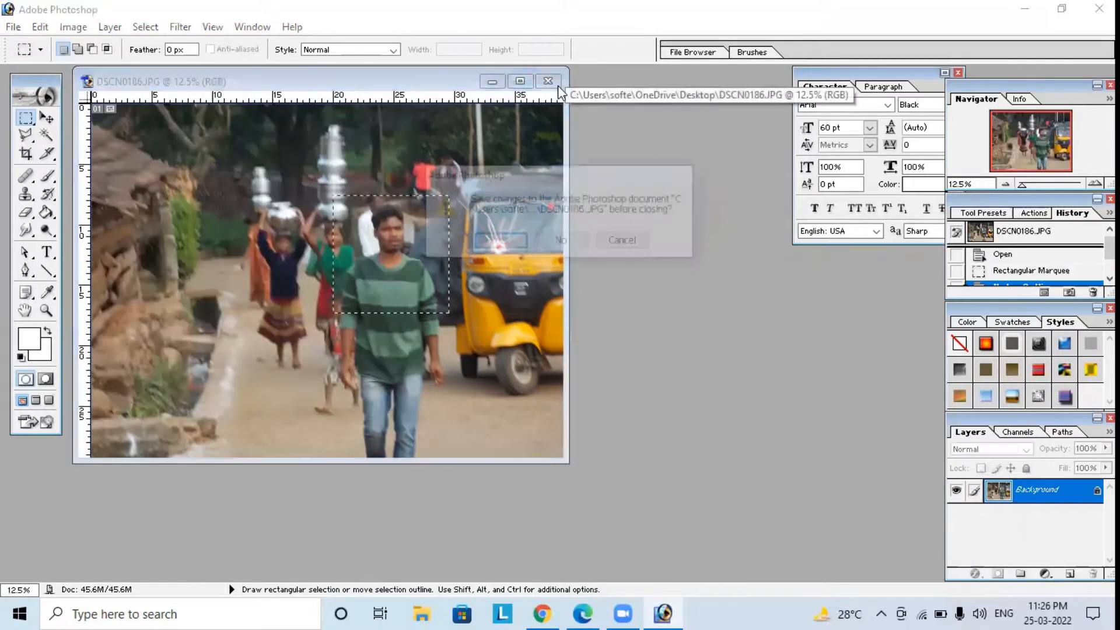
click(561, 241)
key(ctrl+v)
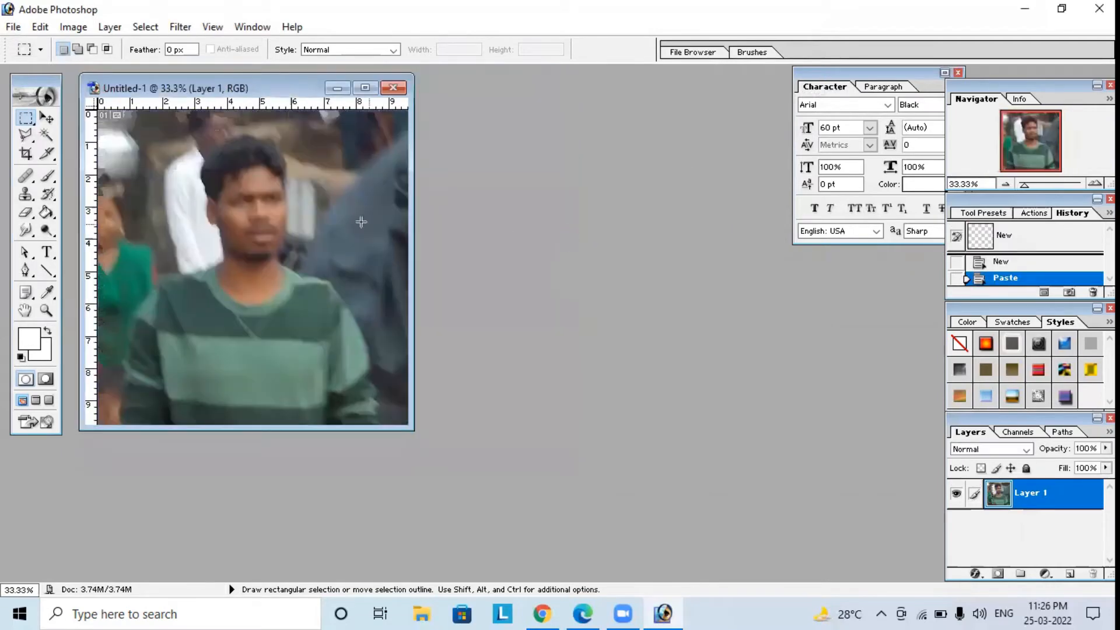
double_click(213, 87)
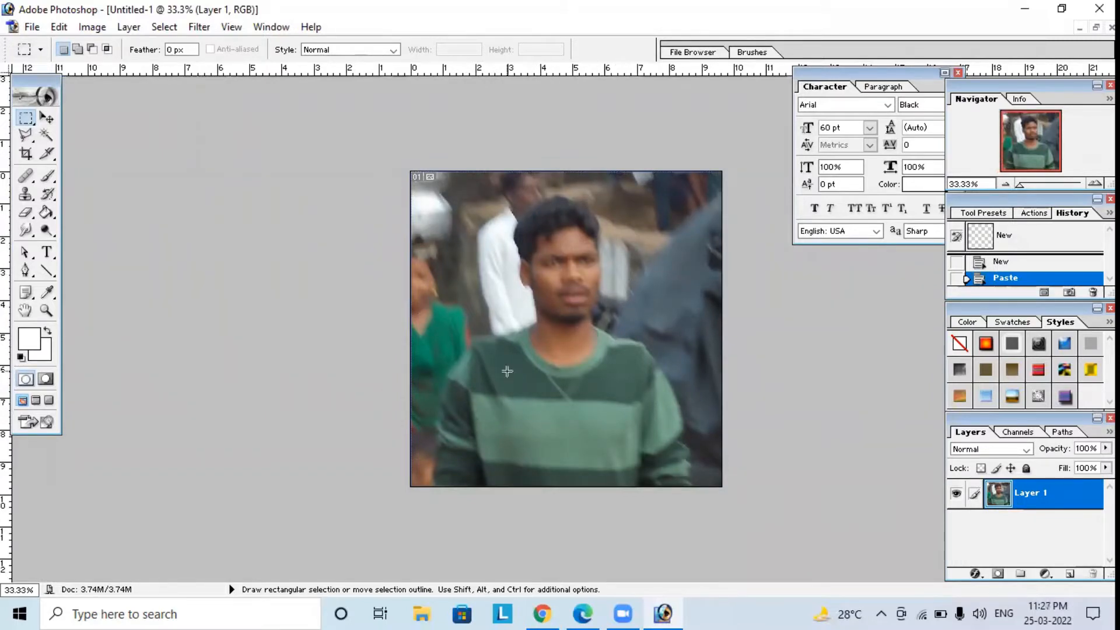
Apply Auto Contrast and Auto Color to the pasted portrait.
click(92, 27)
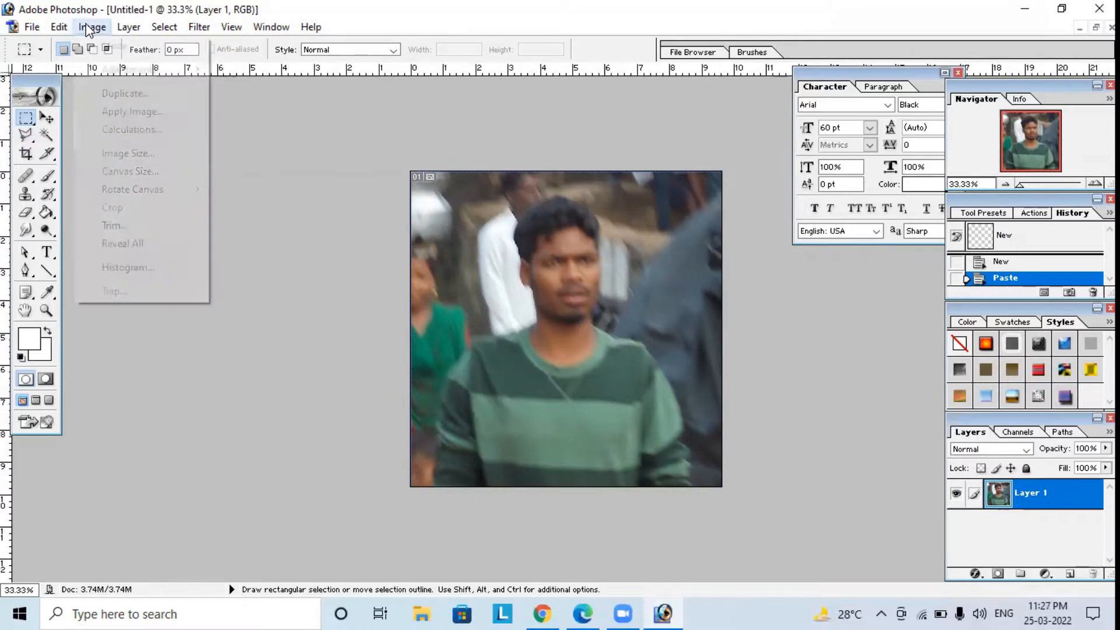
mouse_move(119, 75)
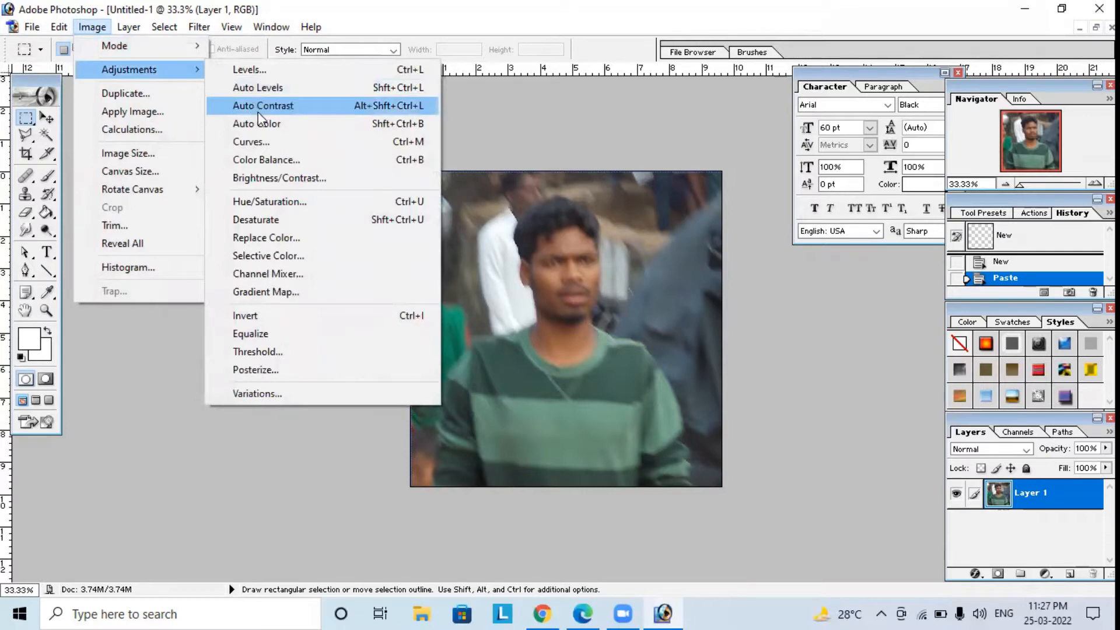
click(320, 106)
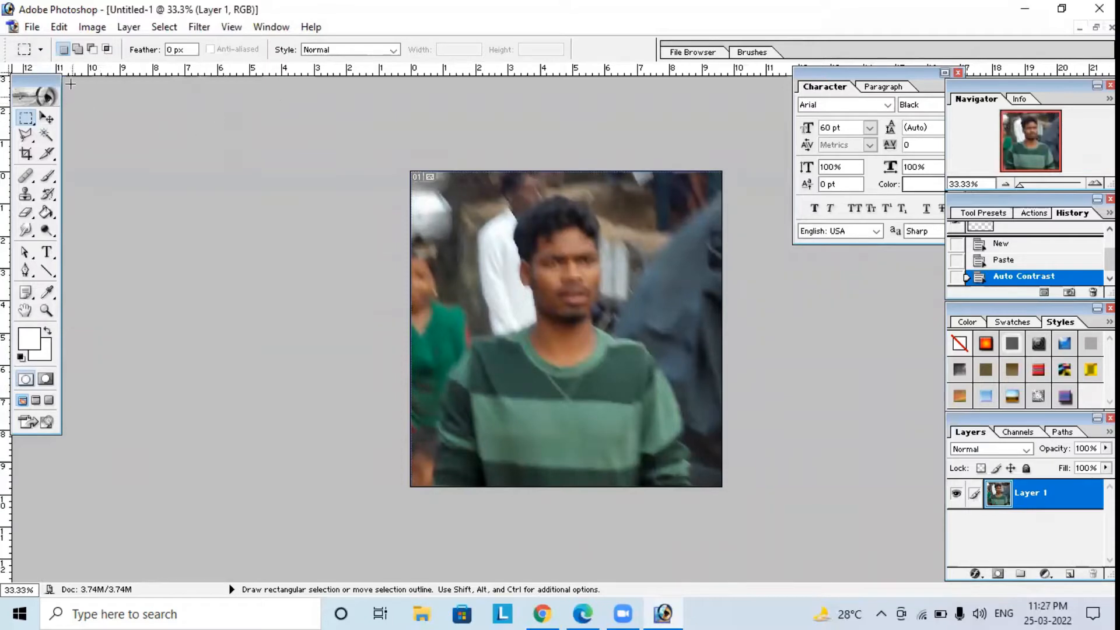
click(92, 27)
mouse_move(129, 26)
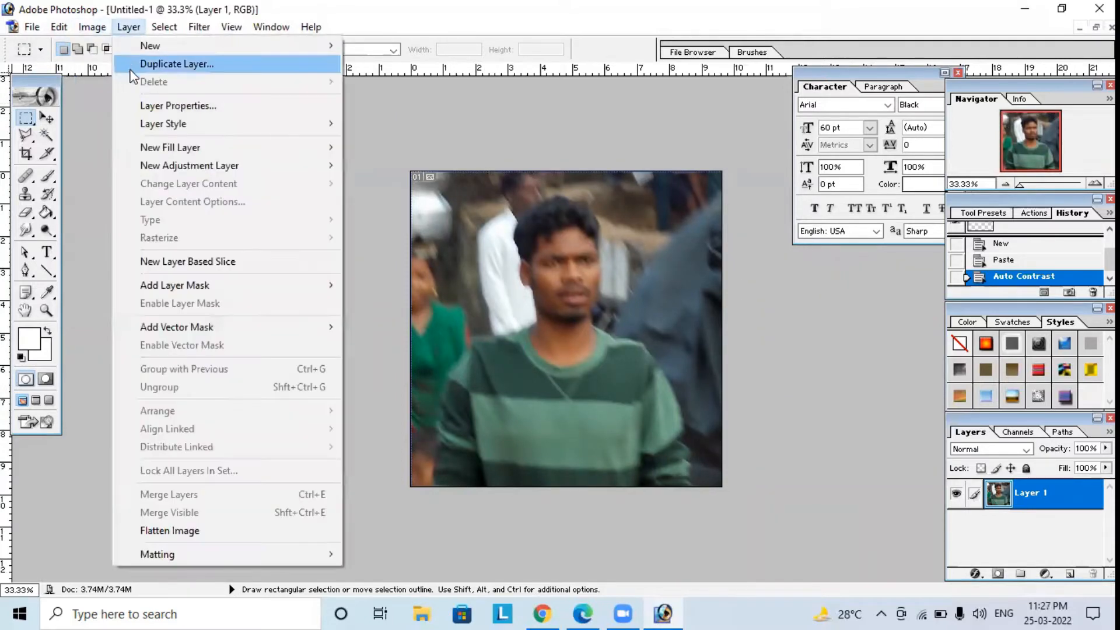
mouse_move(92, 27)
mouse_move(123, 73)
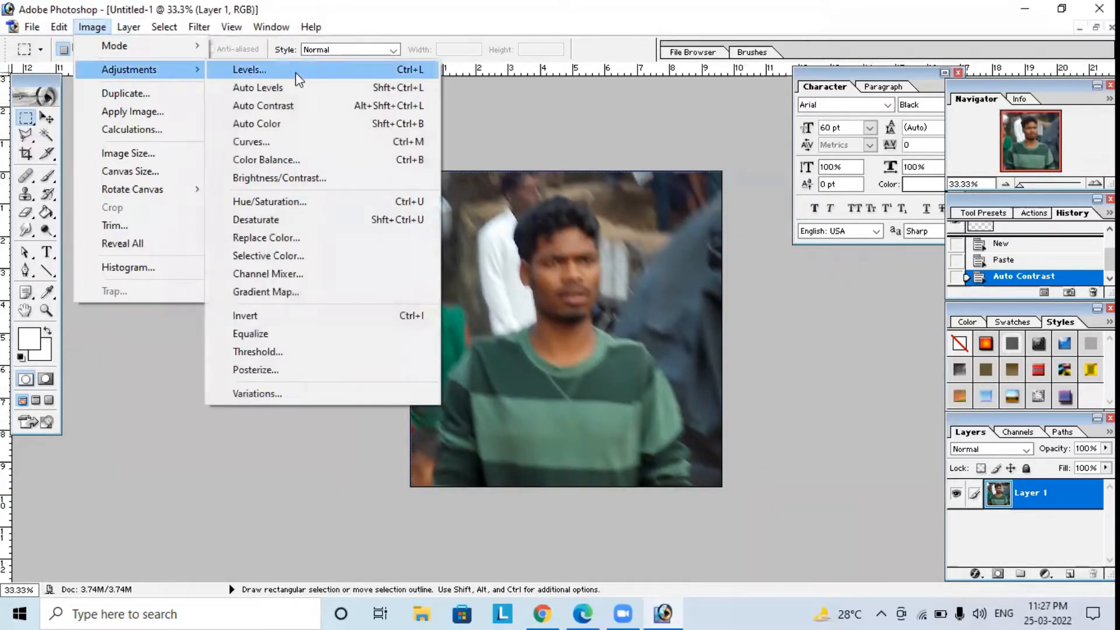
click(270, 125)
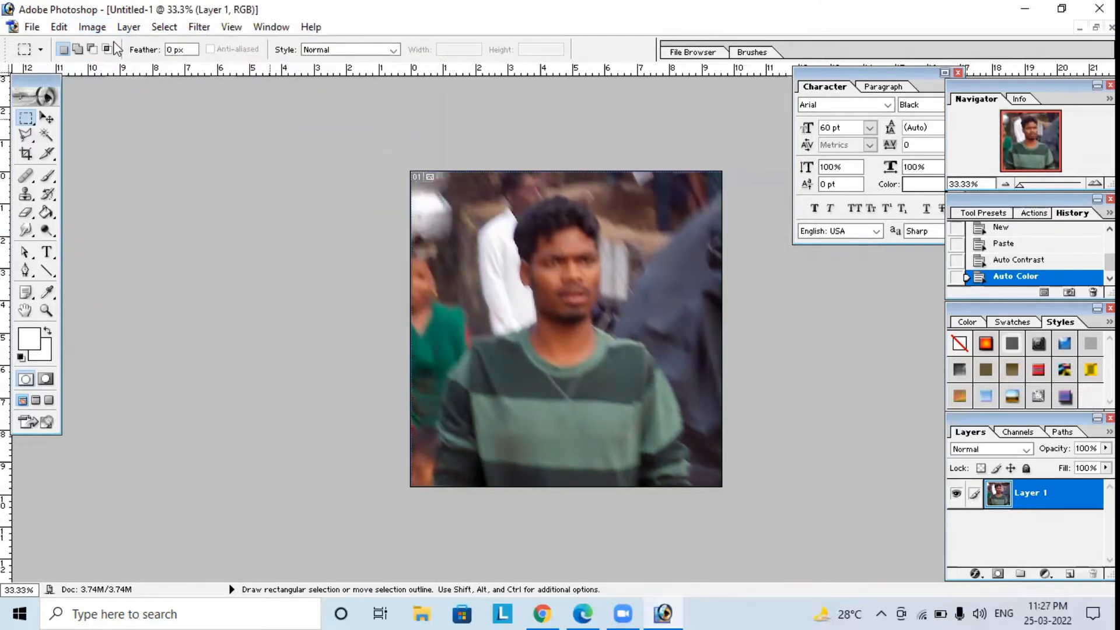
Brighten the portrait's midtones with an RGB Curves adjustment, placing a point at input 122 and output 141.
click(92, 27)
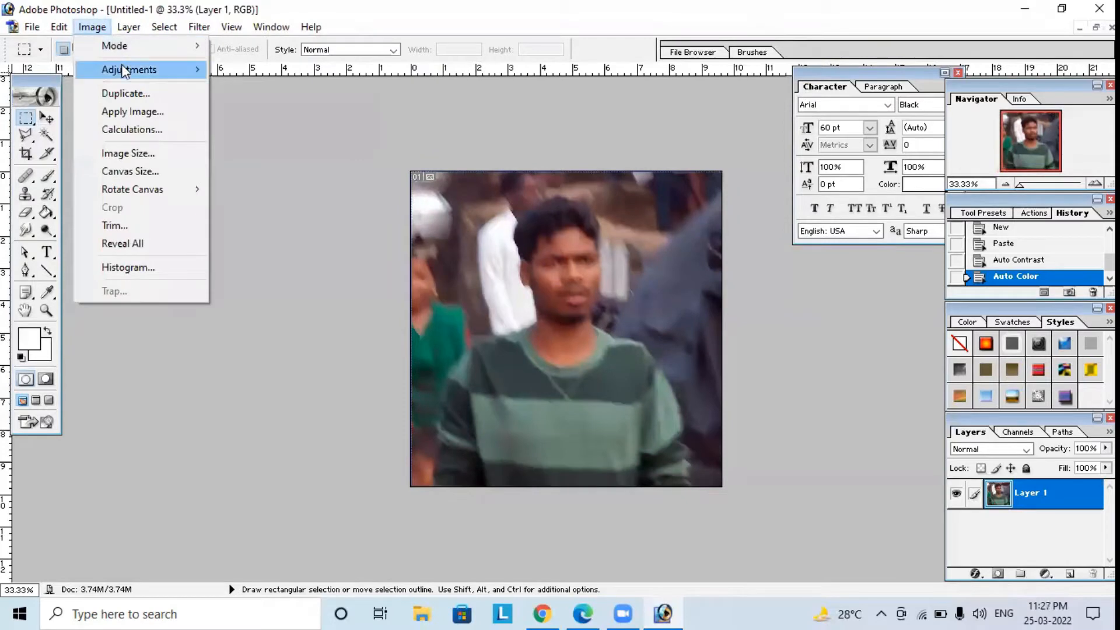
mouse_move(125, 75)
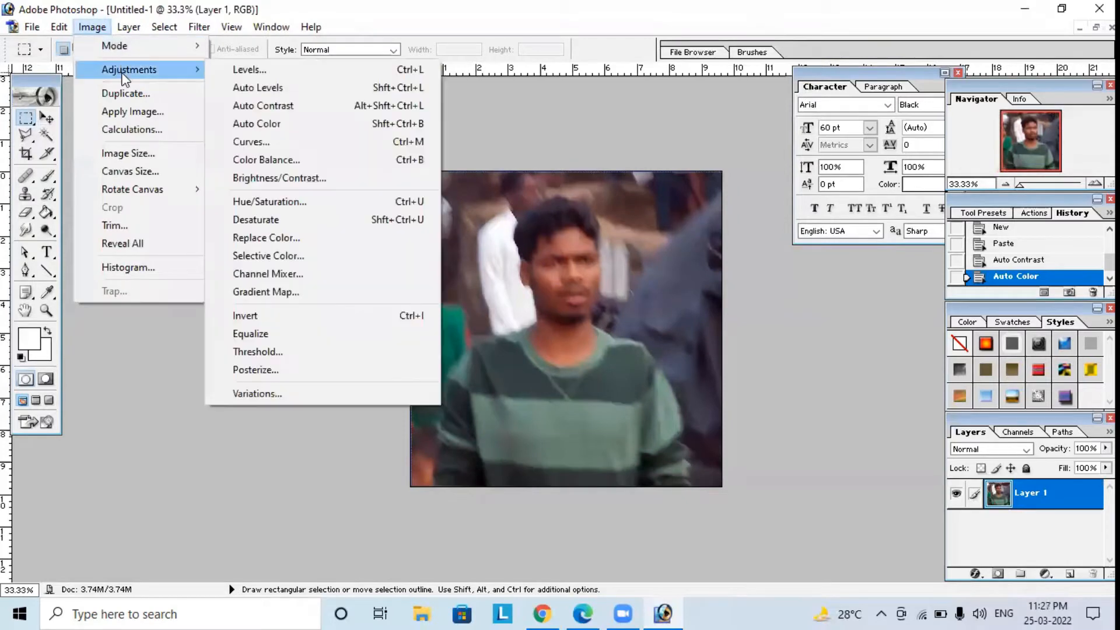
click(279, 144)
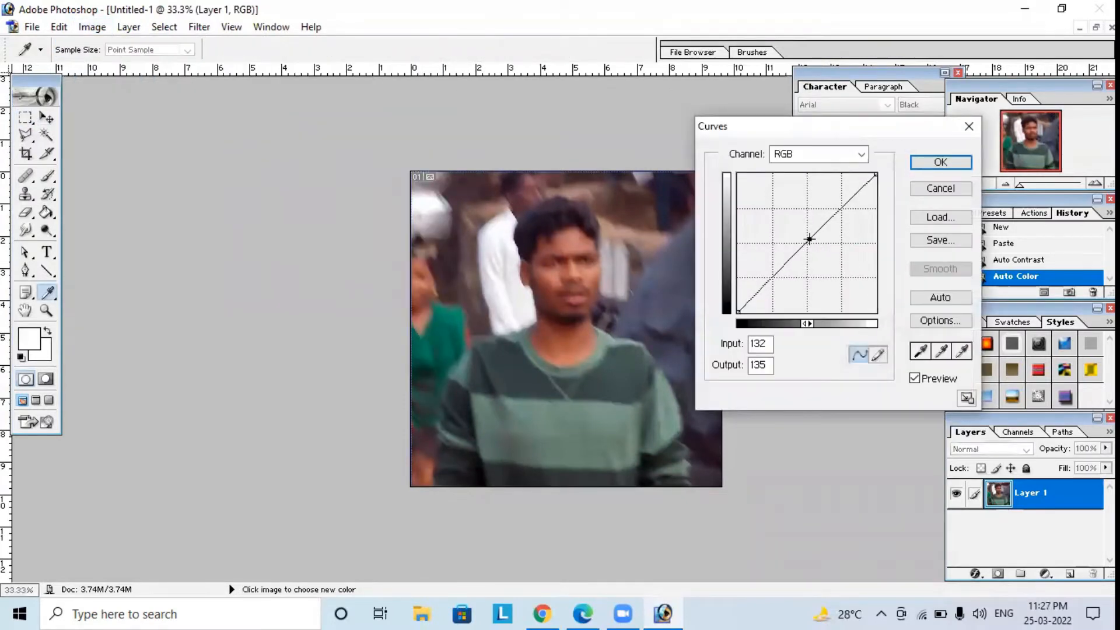
mouse_move(809, 239)
mouse_down()
mouse_move(800, 227)
mouse_move(804, 235)
mouse_up()
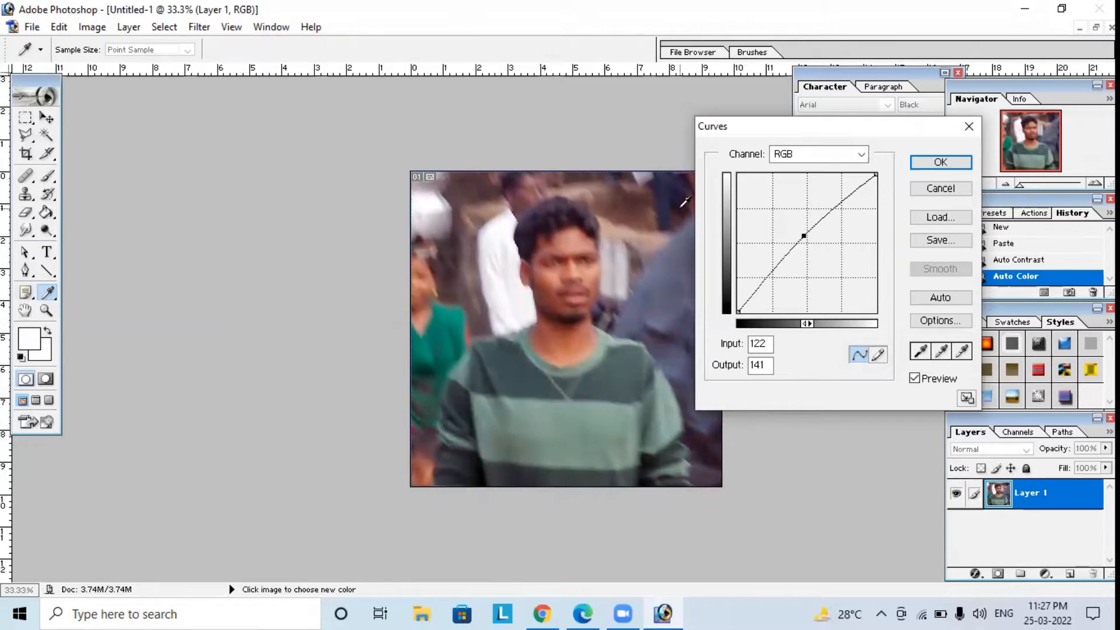
click(959, 165)
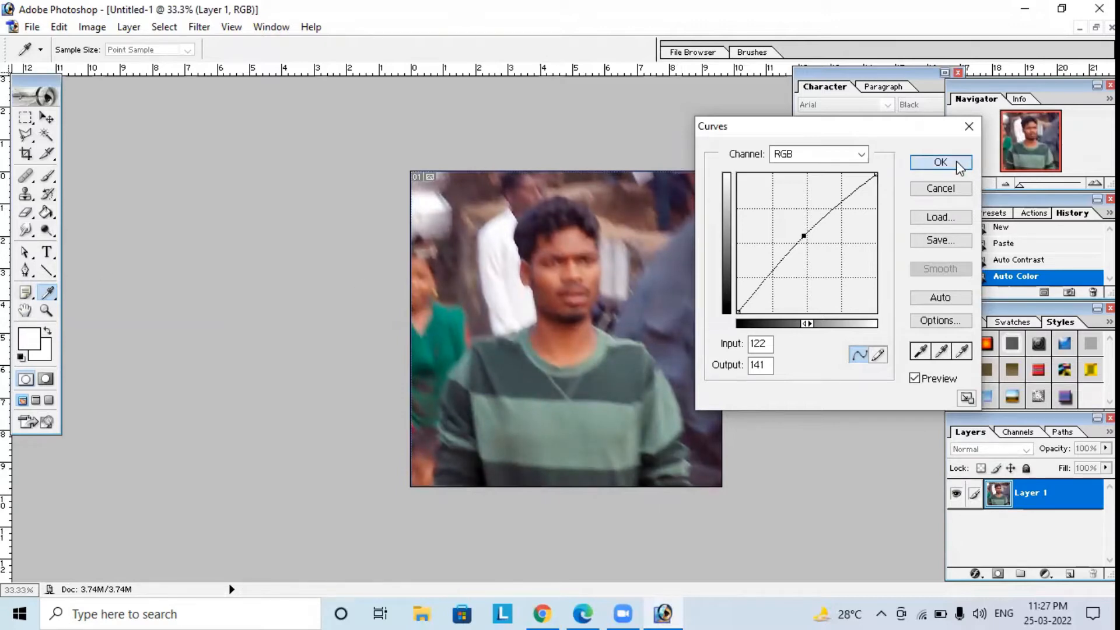
Apply a Brightness/Contrast adjustment to the portrait with brightness +9 and contrast +12.
click(59, 27)
mouse_move(93, 26)
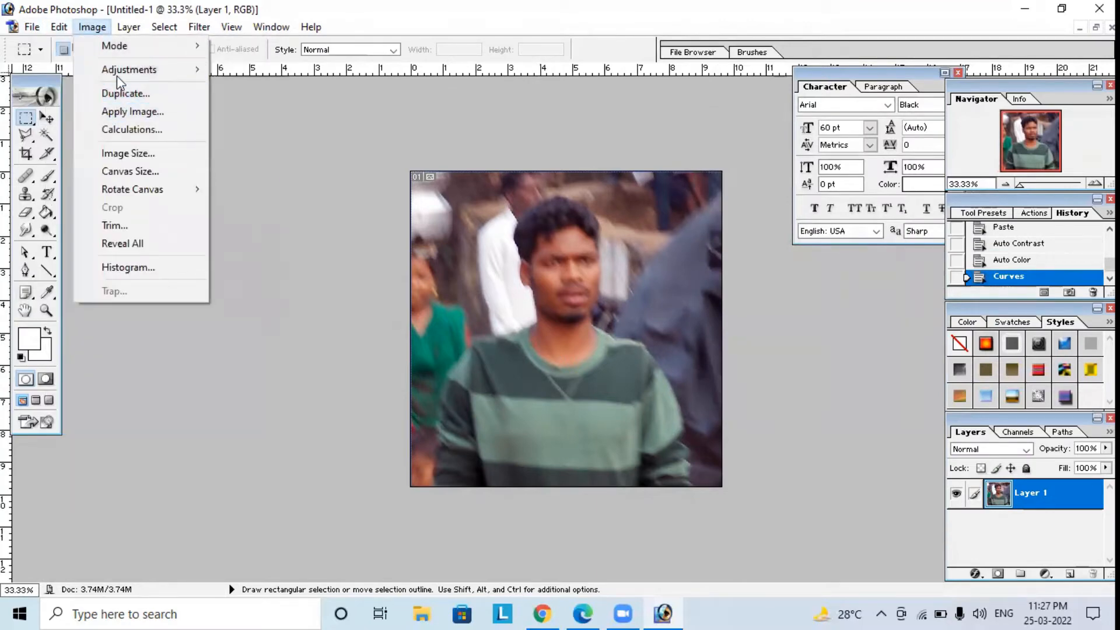
mouse_move(119, 70)
click(273, 178)
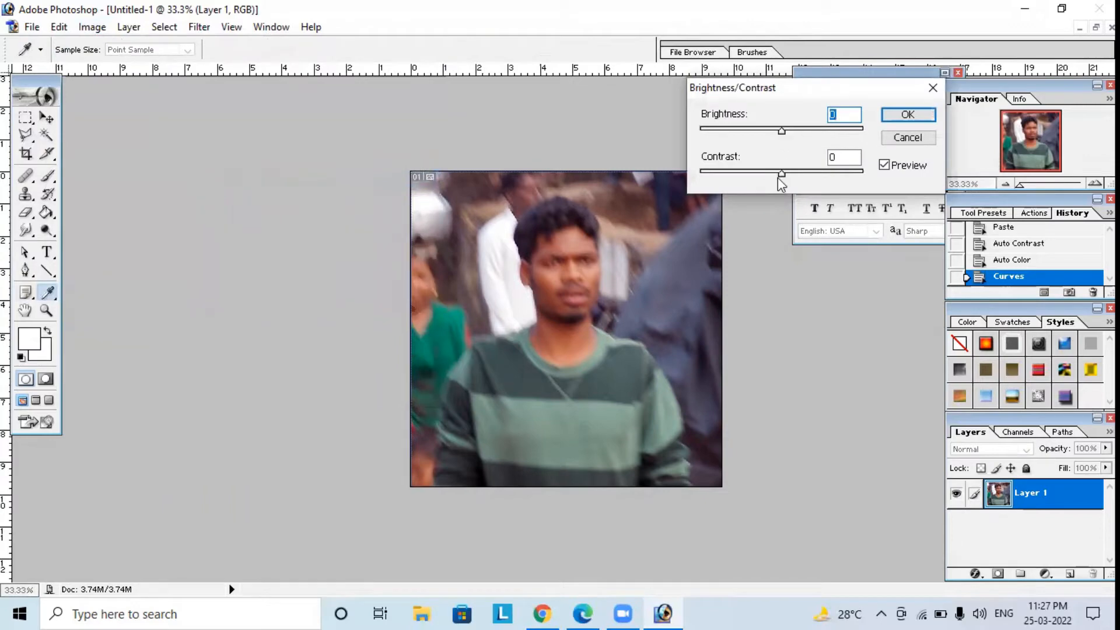
drag(783, 175, 792, 175)
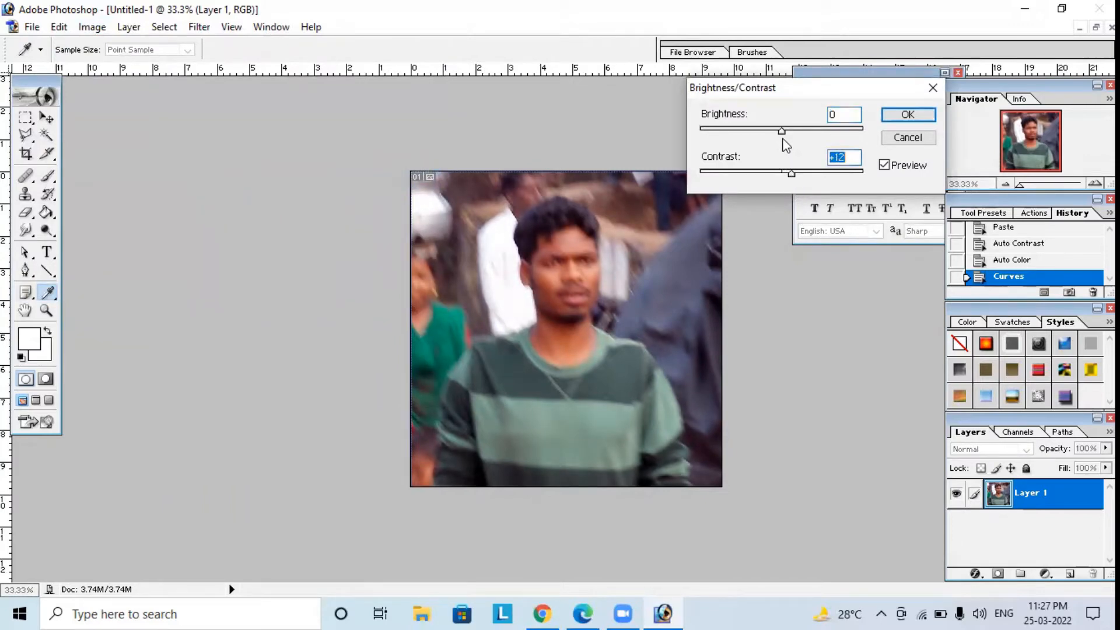
drag(785, 135, 791, 136)
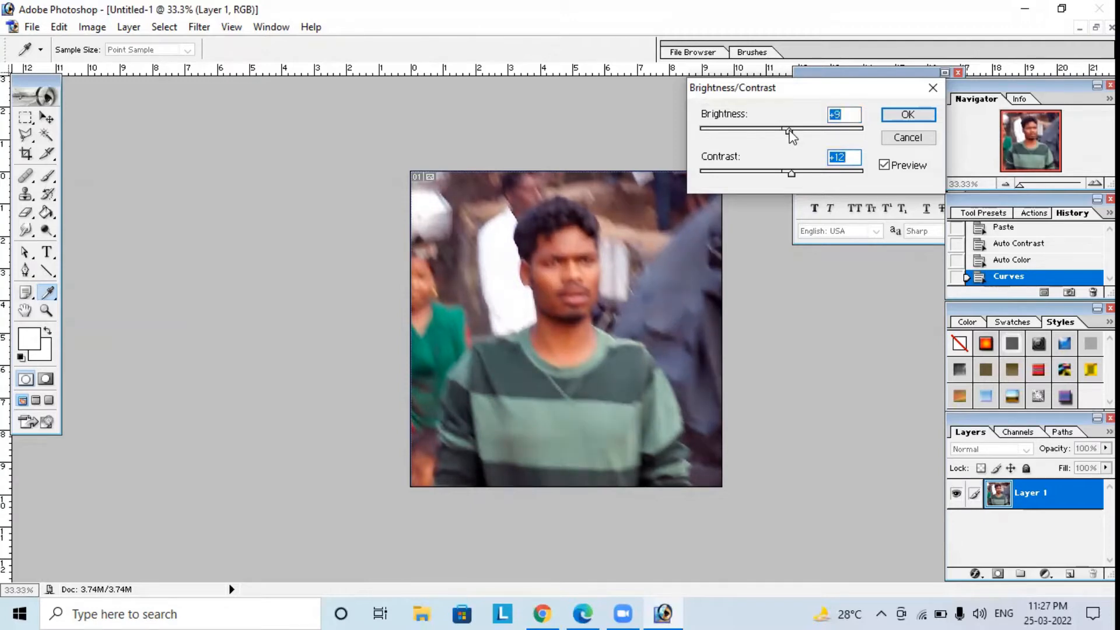
click(896, 114)
key(m)
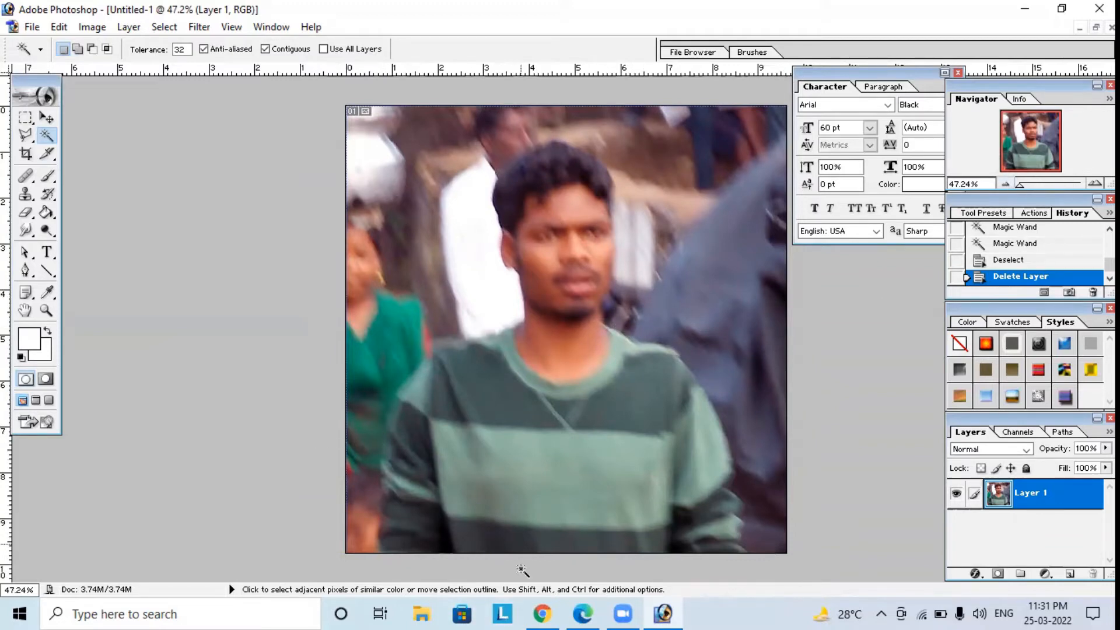
Copy the FreeIconsPng men's suit image from the Google results in Chrome and paste it into the portrait document in Photoshop.
click(544, 612)
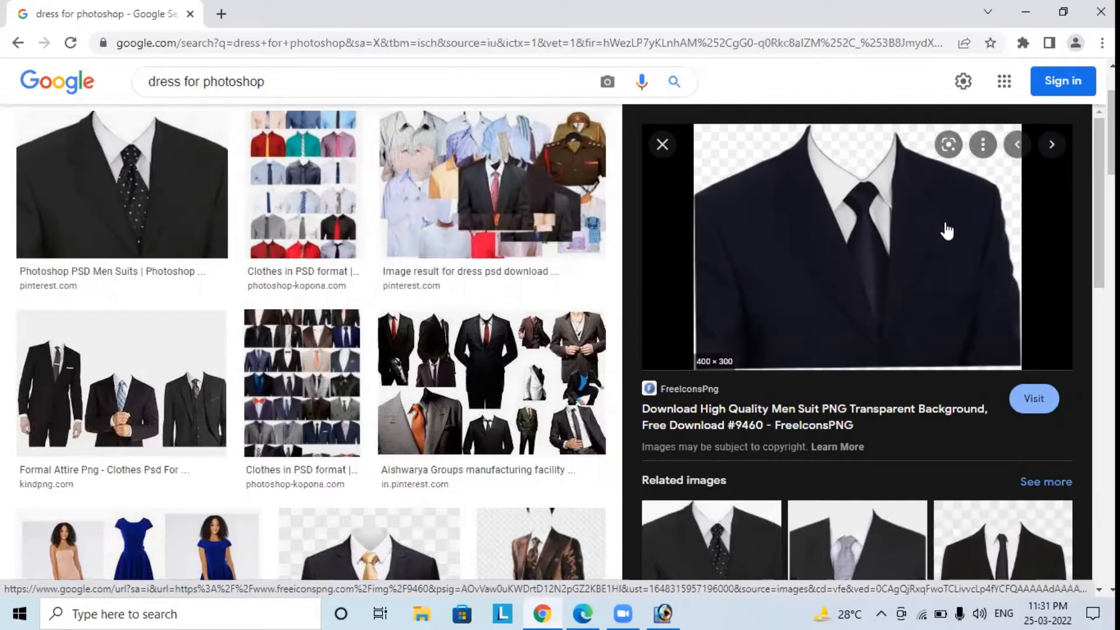
right_click(812, 260)
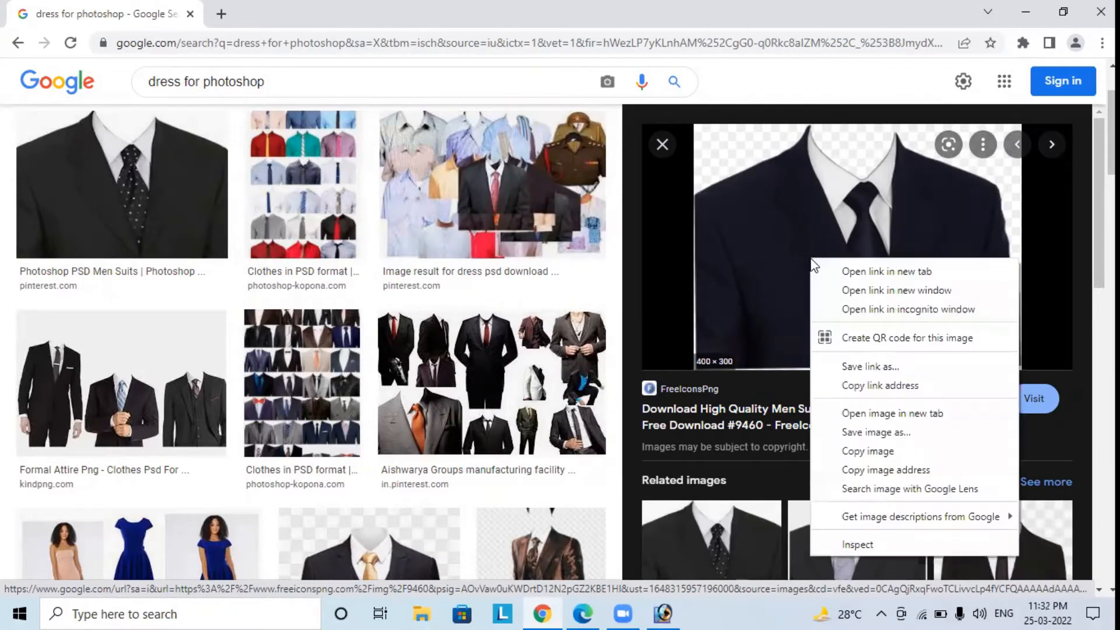
click(863, 454)
click(663, 613)
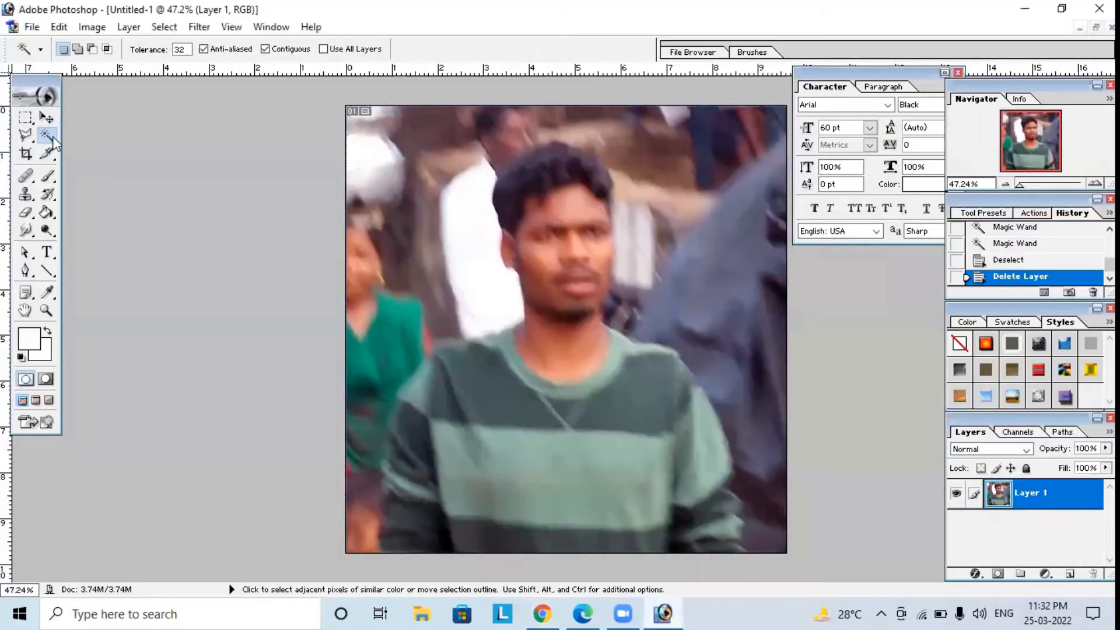
click(59, 27)
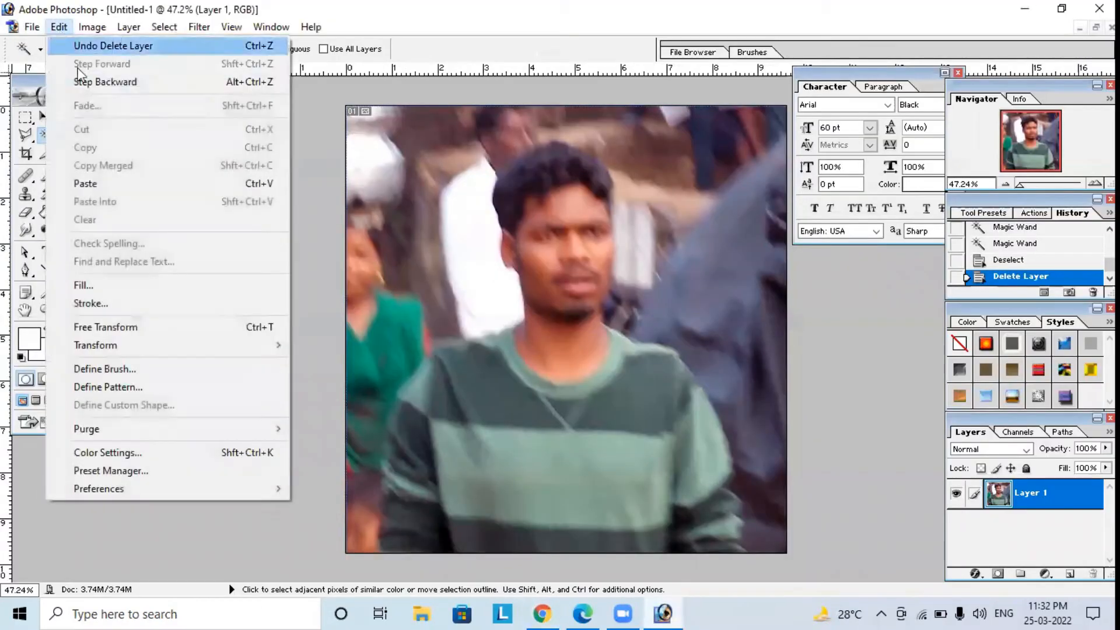
click(97, 183)
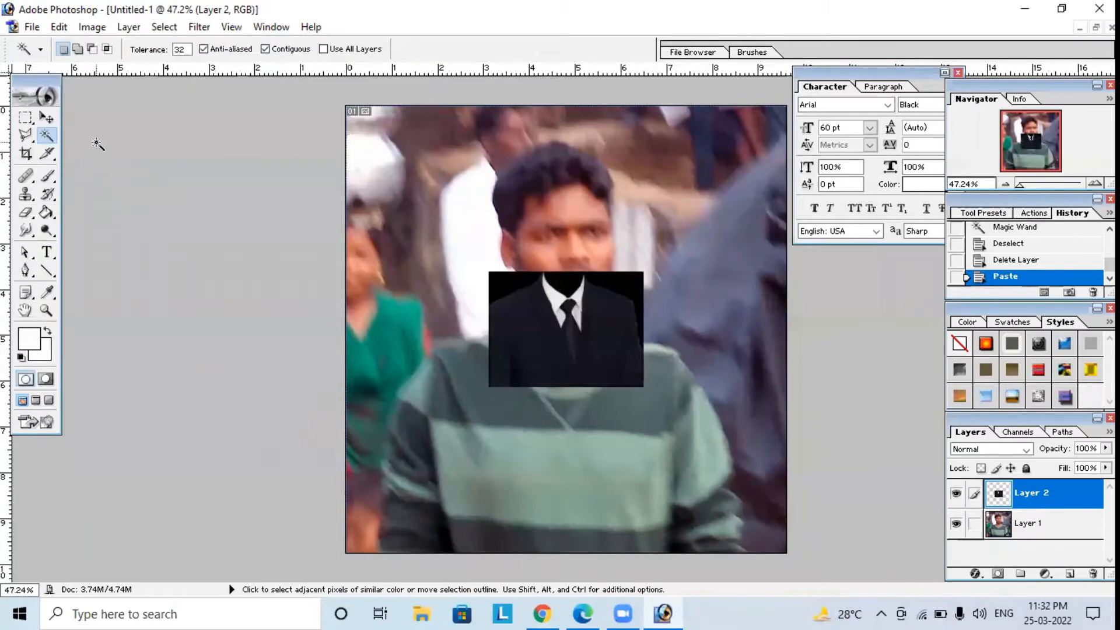
Scale the pasted suit to about 153% and move it over the man's chest, below his chin.
click(46, 117)
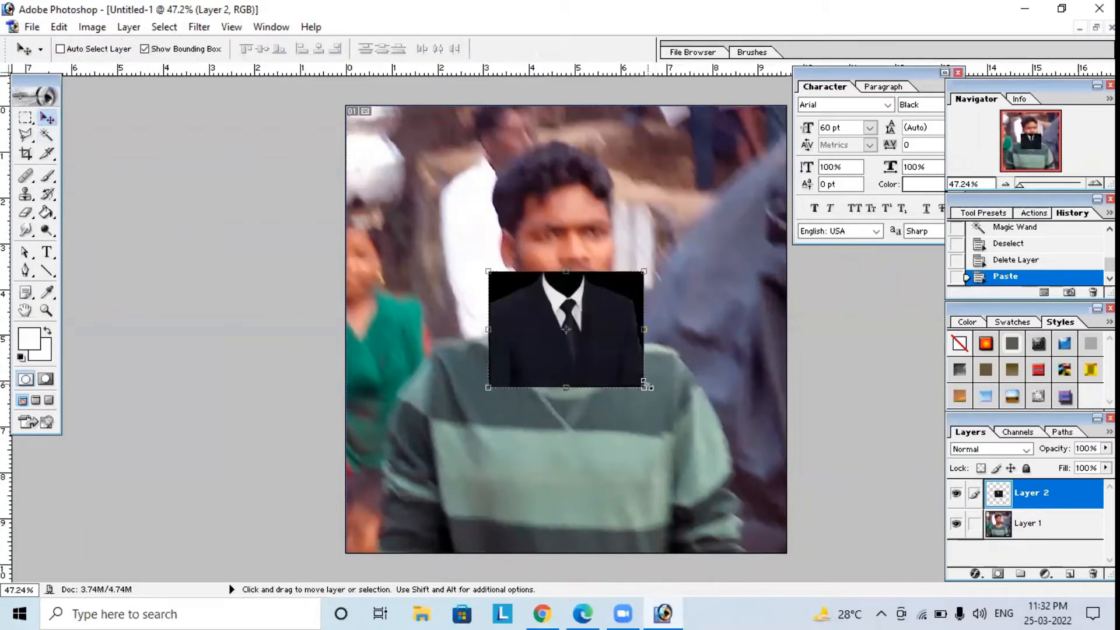
drag(645, 386, 740, 433)
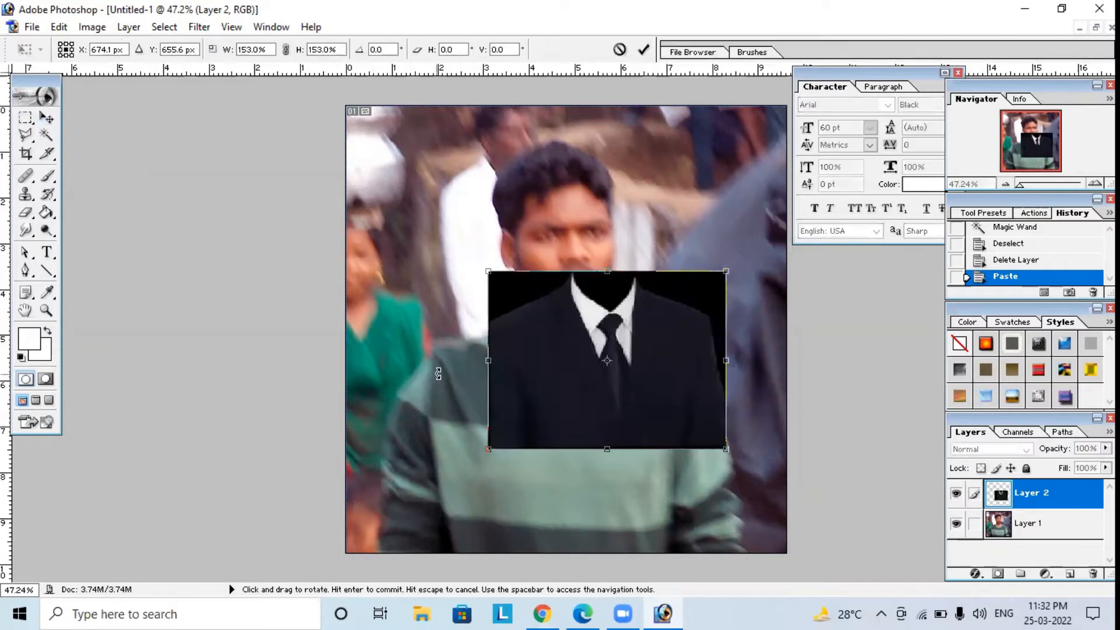
key(Return)
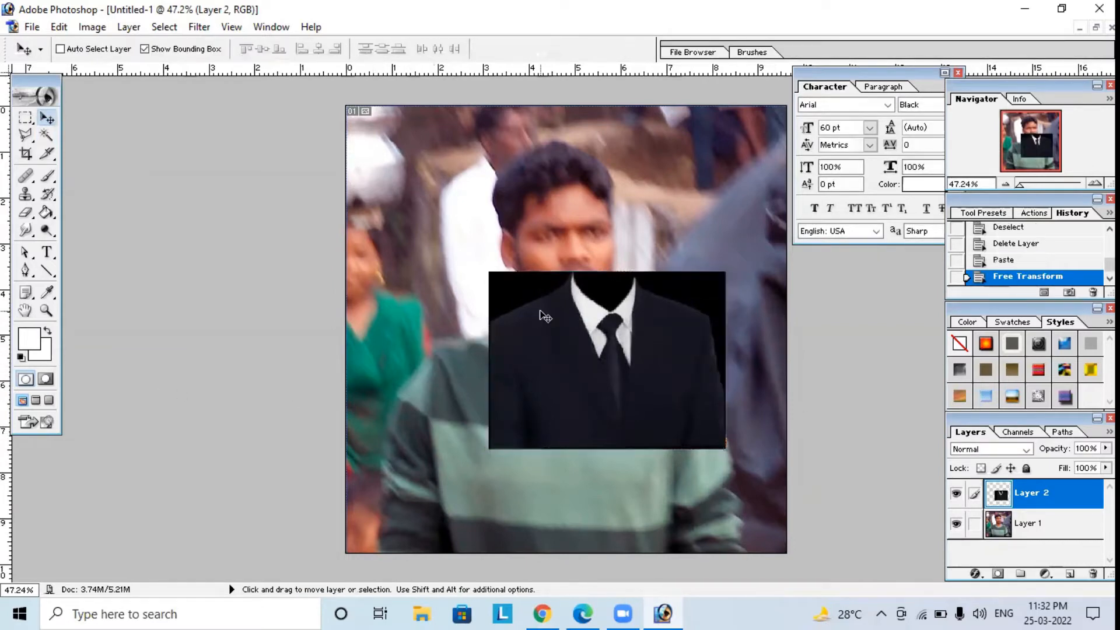
drag(545, 316, 501, 350)
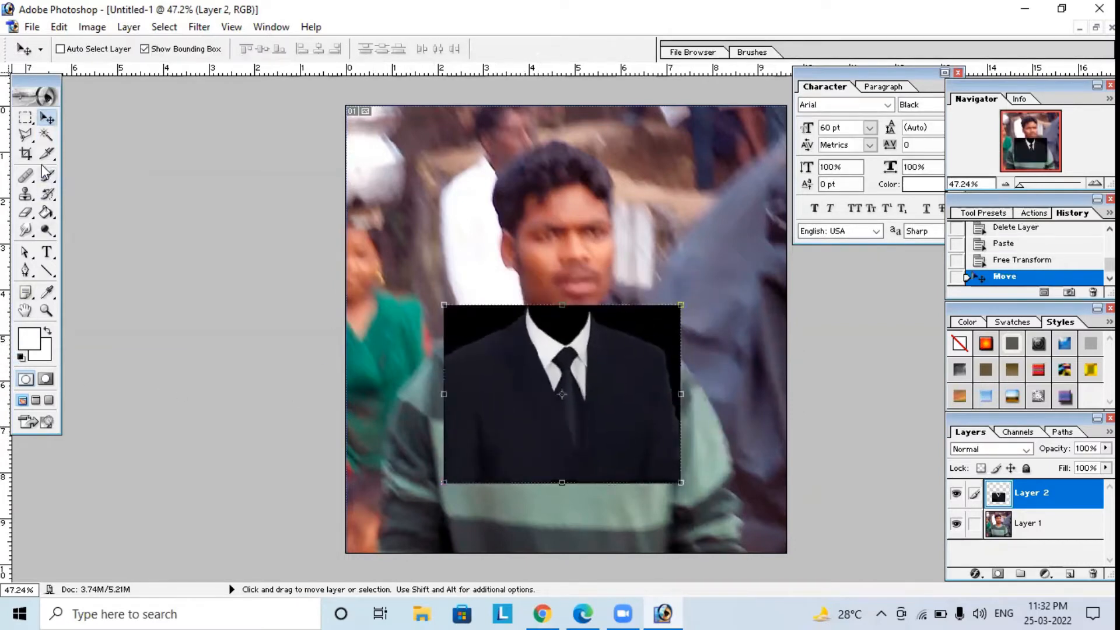
Delete the black background around the suit using a Magic Wand selection with the jacket area subtracted, and deselect.
click(46, 135)
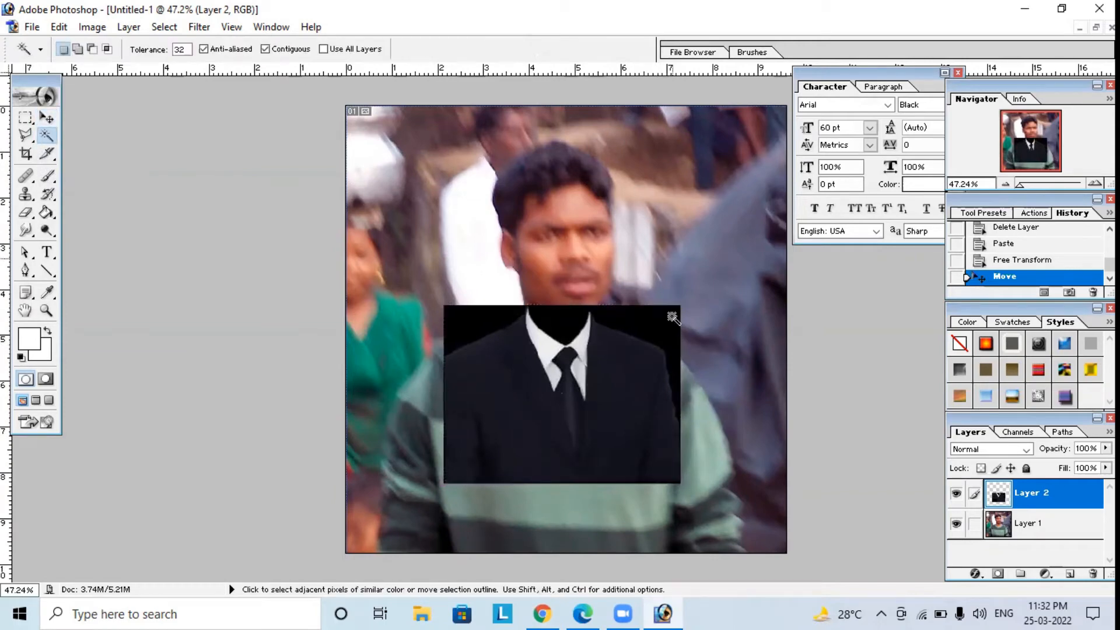
click(679, 352)
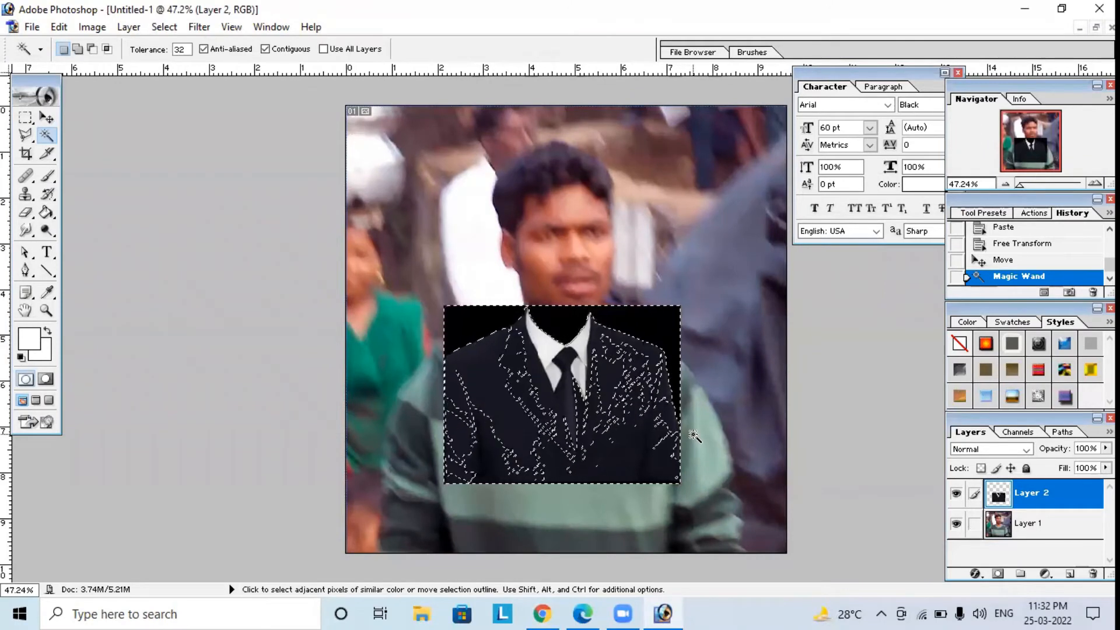
key(alt)
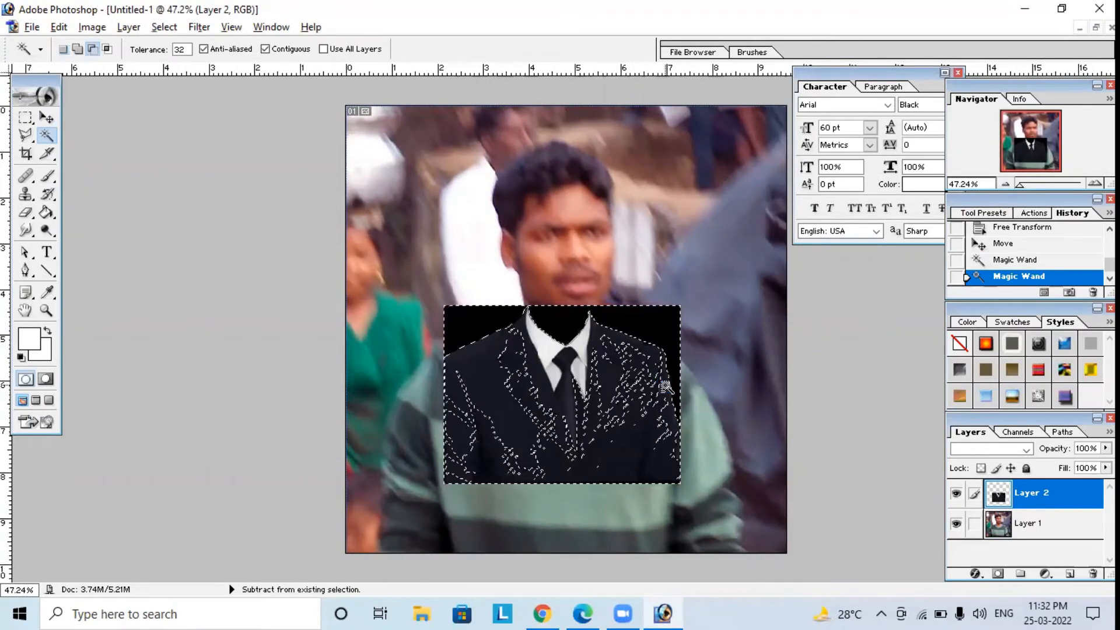
alt+click(567, 443)
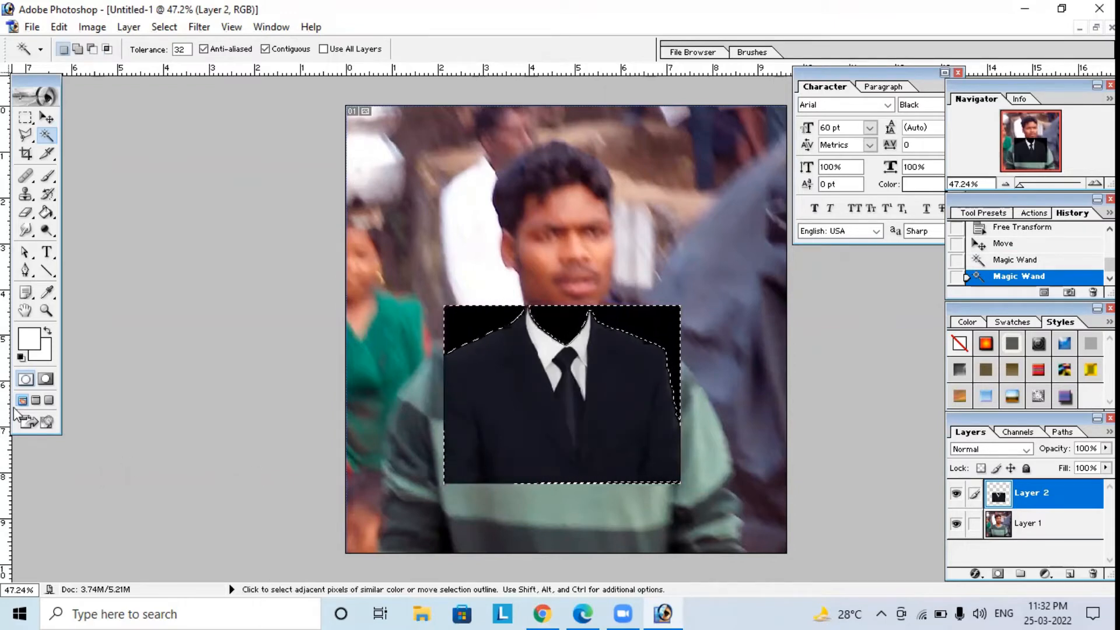
key(Delete)
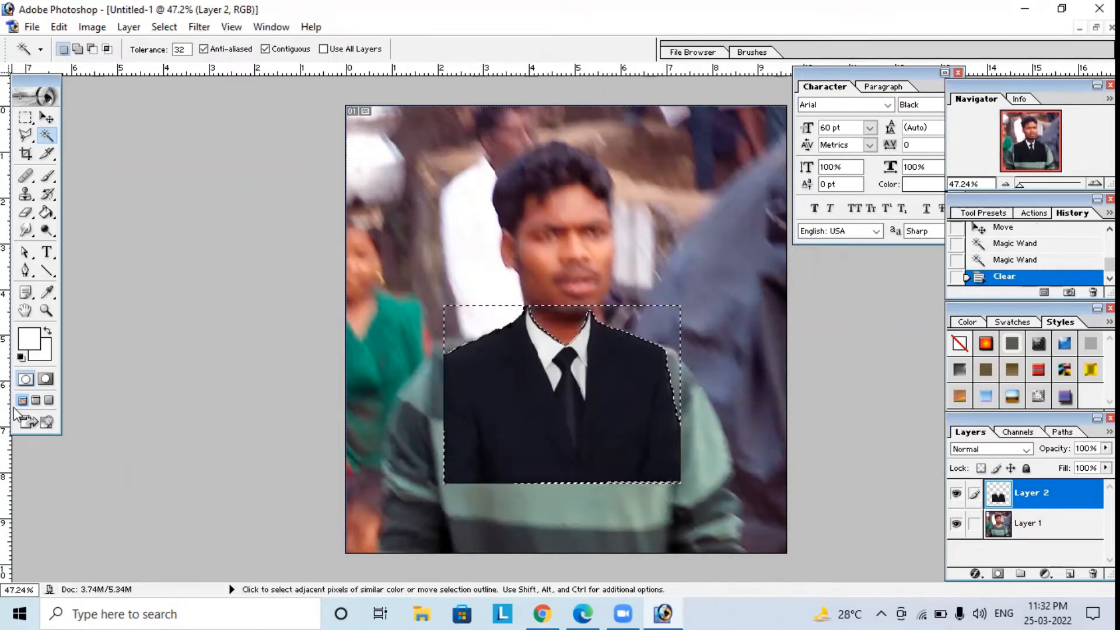
click(25, 117)
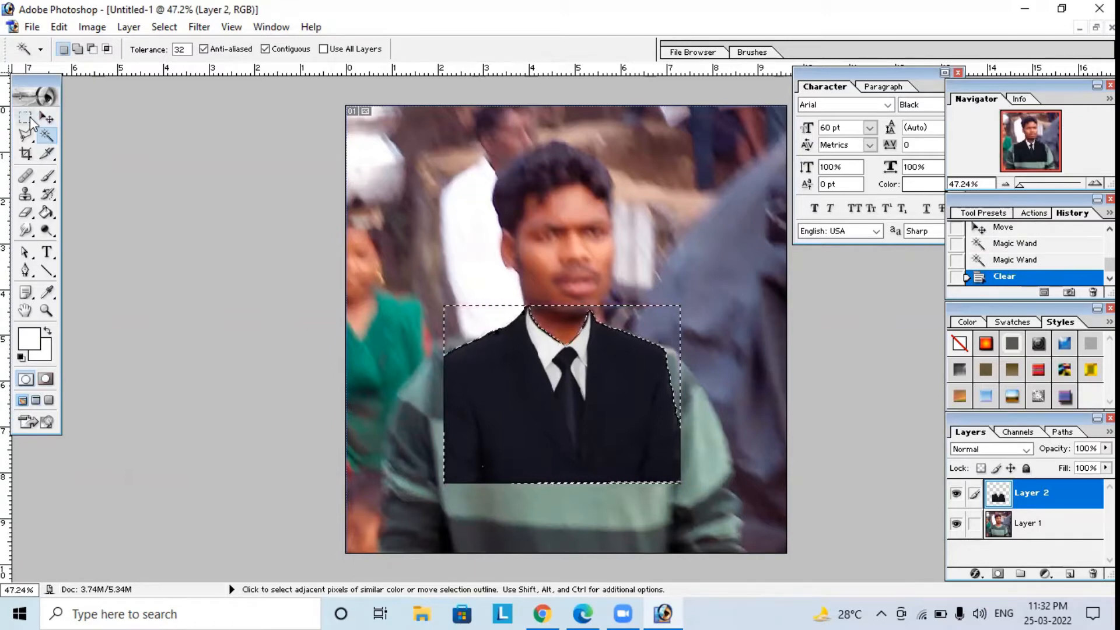
click(451, 224)
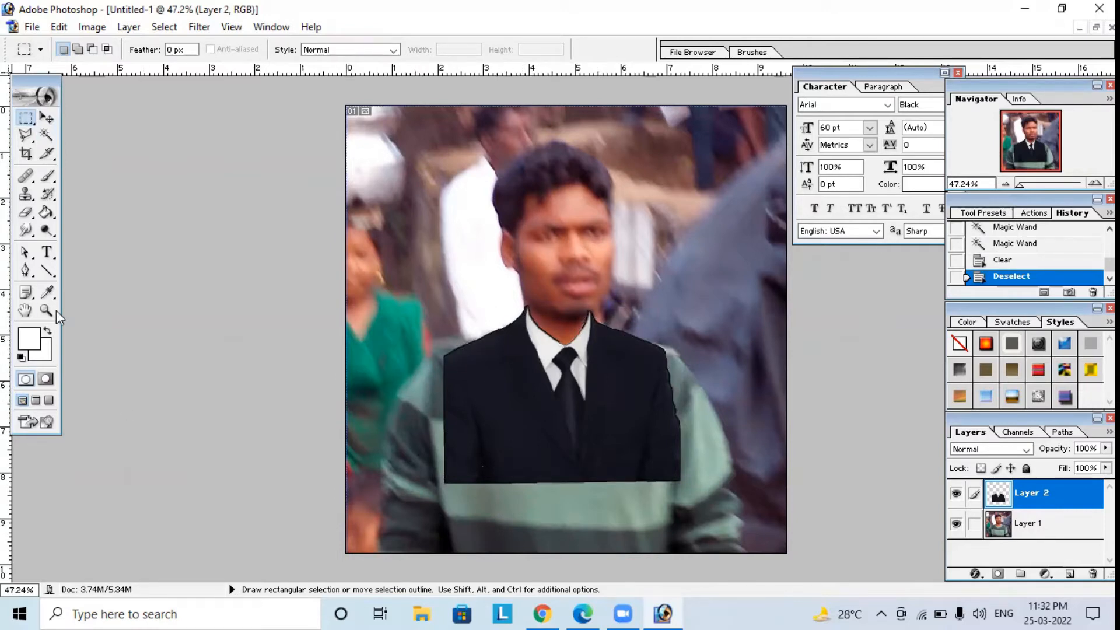
Erase the leftover dark edges of the suit layer around the neck and collar with a 93-pixel eraser brush.
click(26, 216)
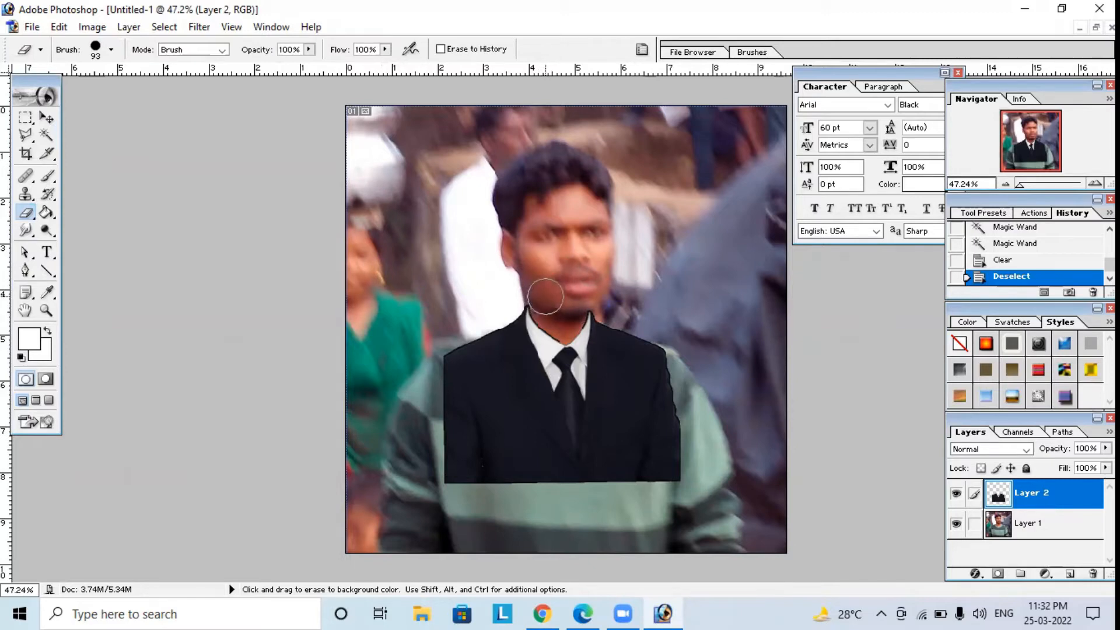
click(545, 297)
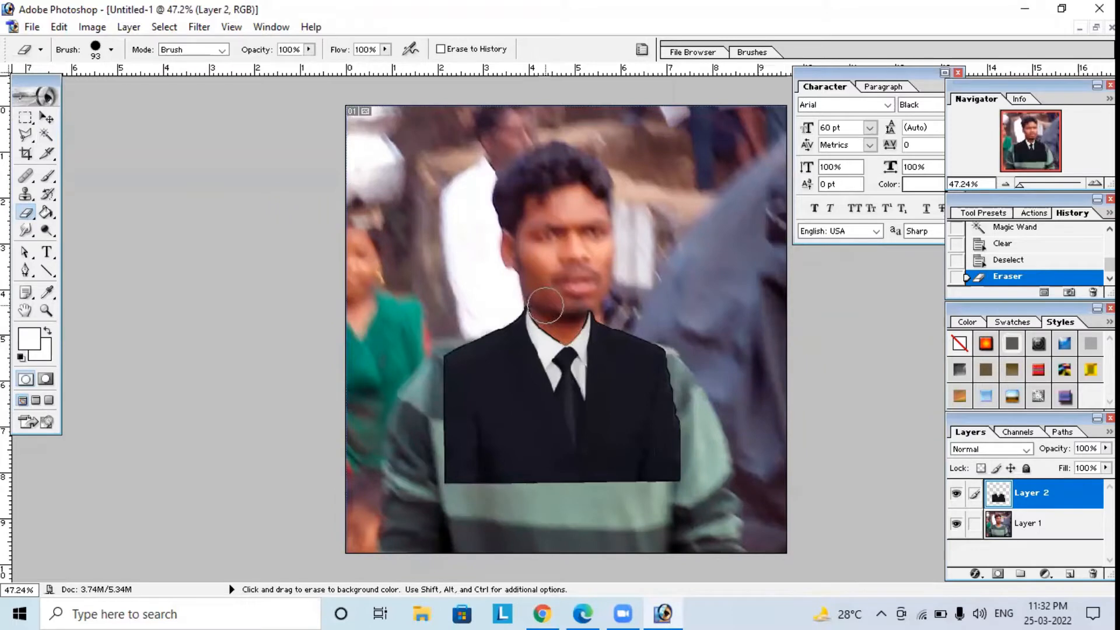
click(547, 308)
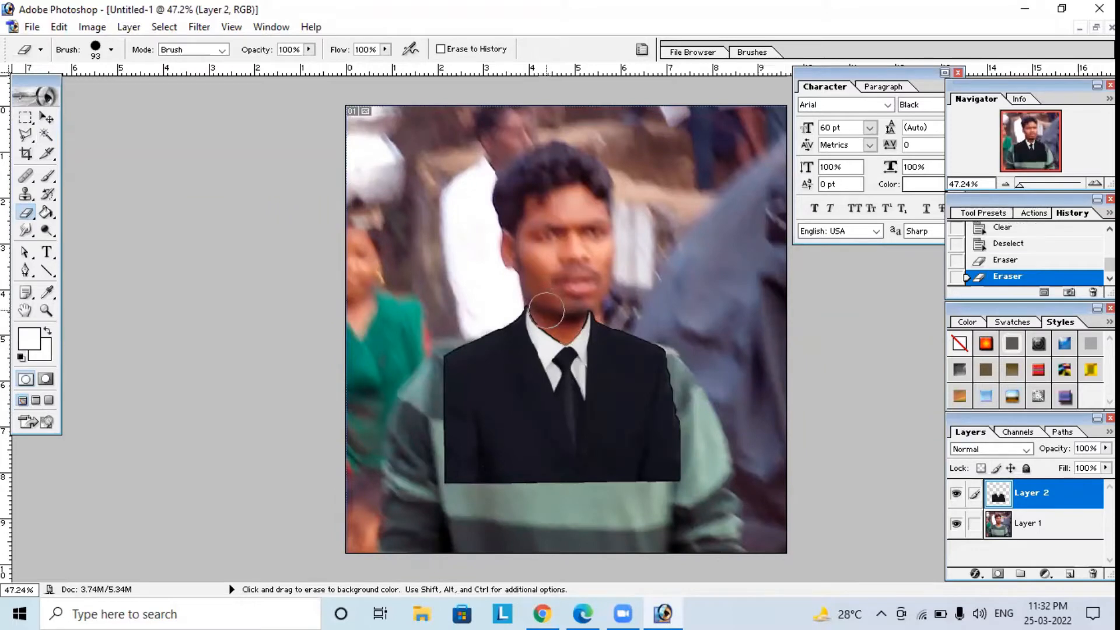
click(547, 312)
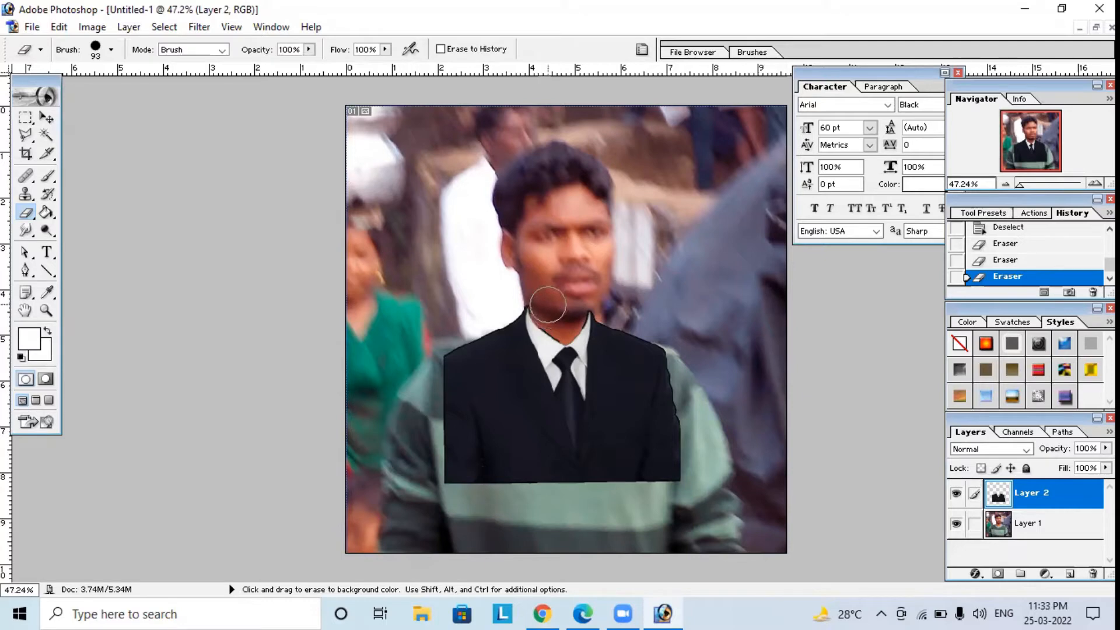
click(546, 305)
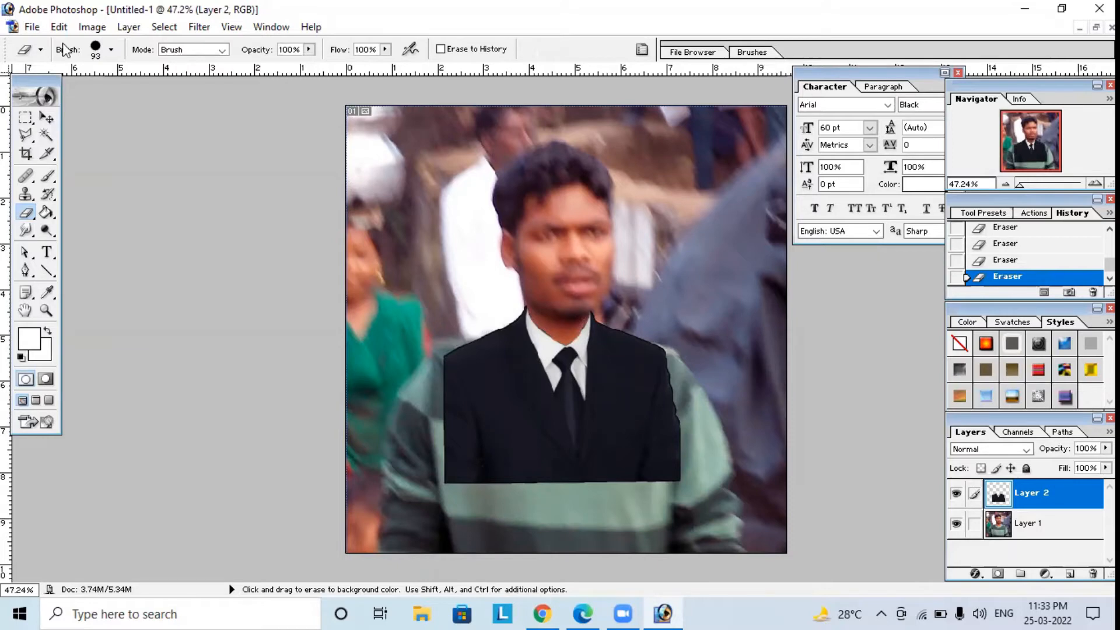
Free-transform the suit layer, moving it slightly down below the chin and widening it to about 133% across the man's shoulders.
click(47, 117)
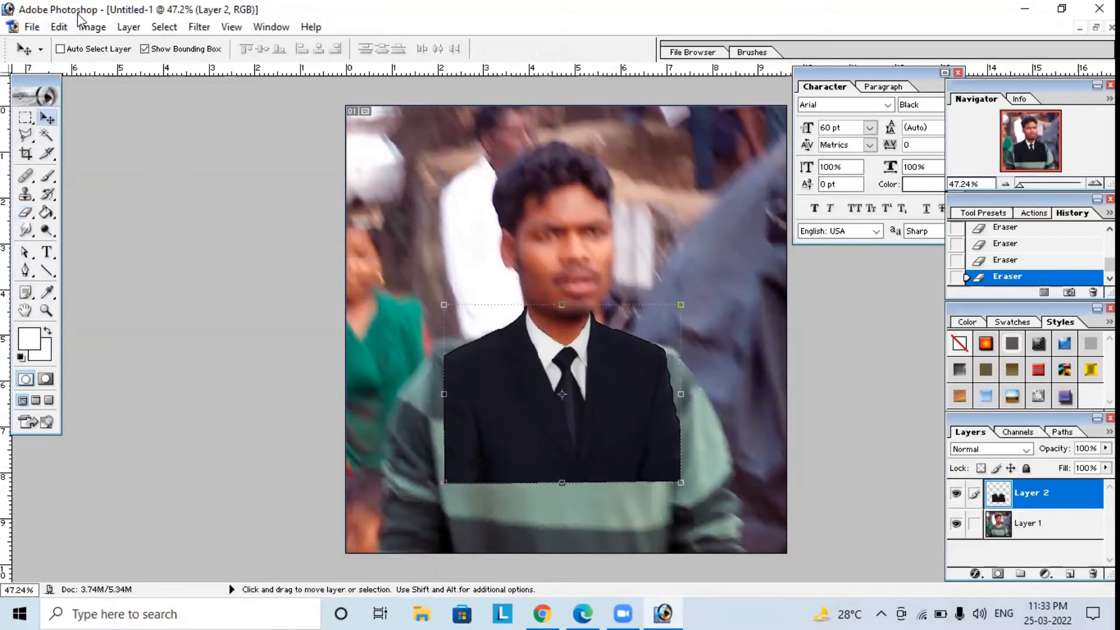
click(59, 28)
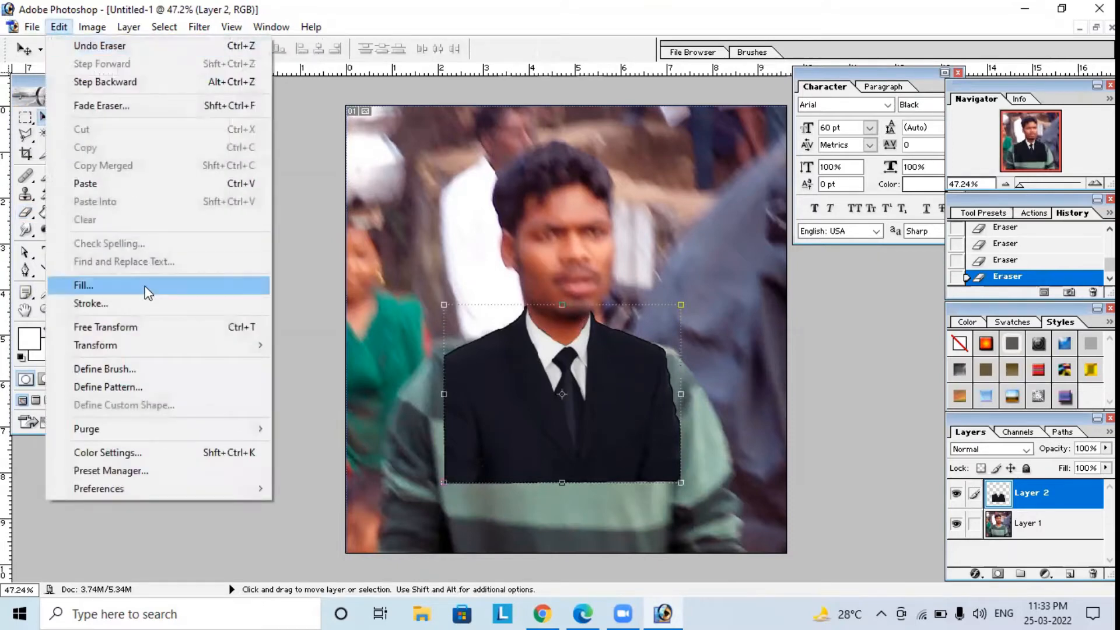
click(125, 328)
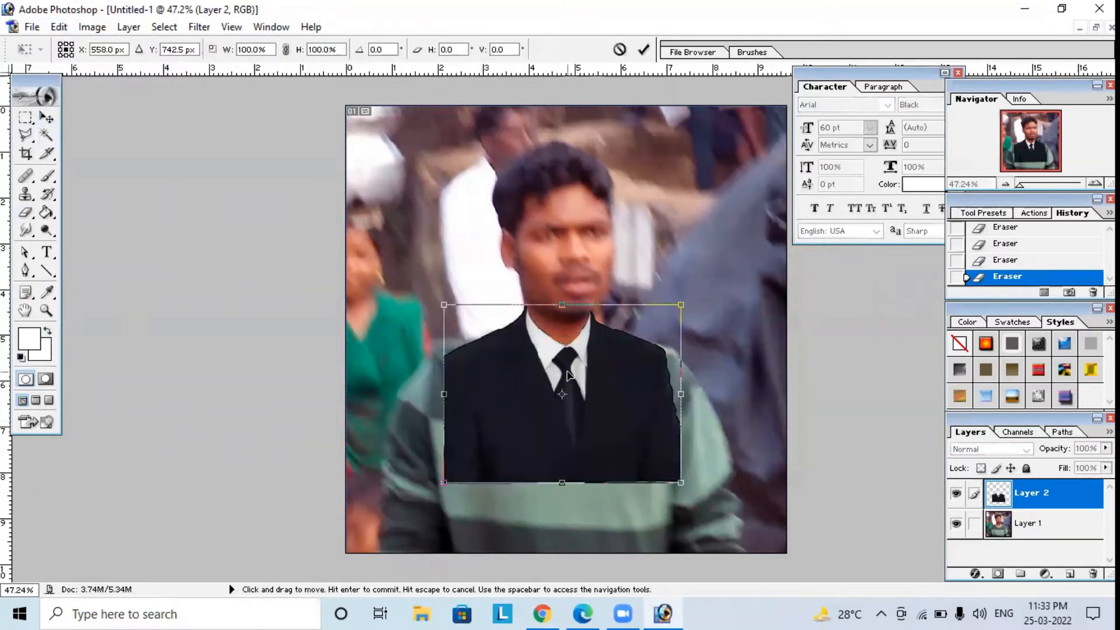
mouse_move(569, 374)
mouse_down()
mouse_move(592, 376)
mouse_move(583, 397)
mouse_move(565, 386)
mouse_up()
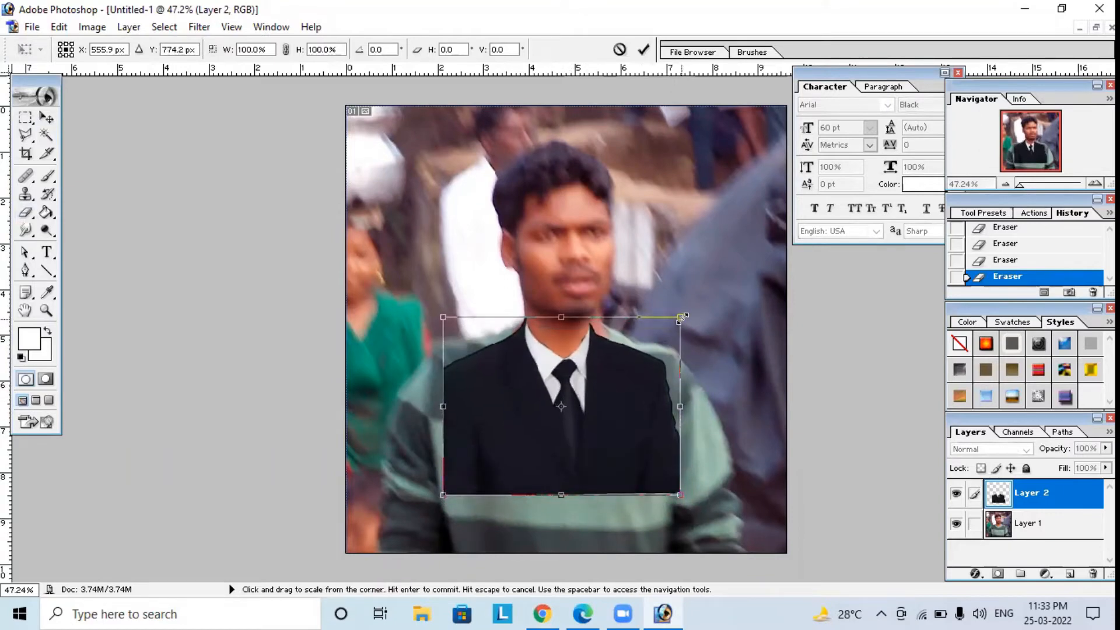
drag(683, 315, 706, 317)
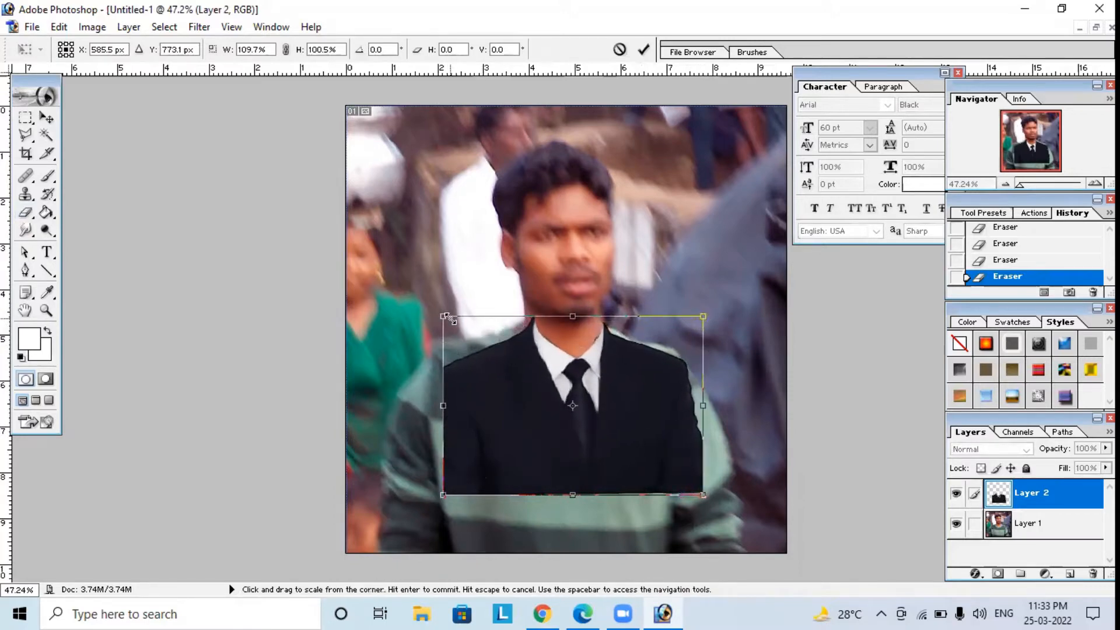
drag(445, 316, 431, 318)
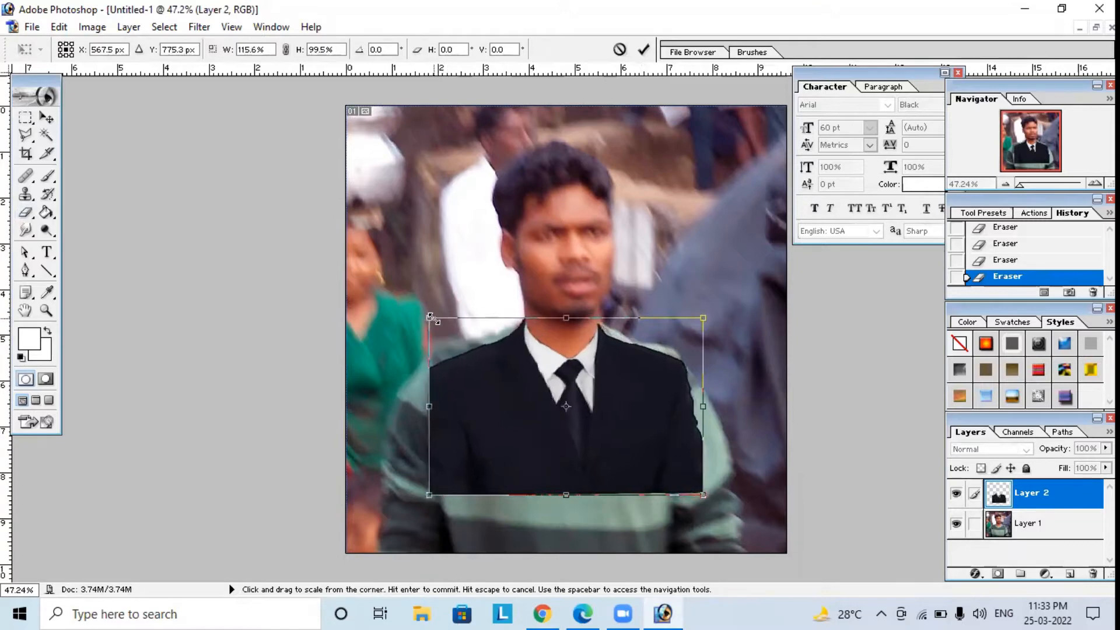
drag(704, 318, 710, 320)
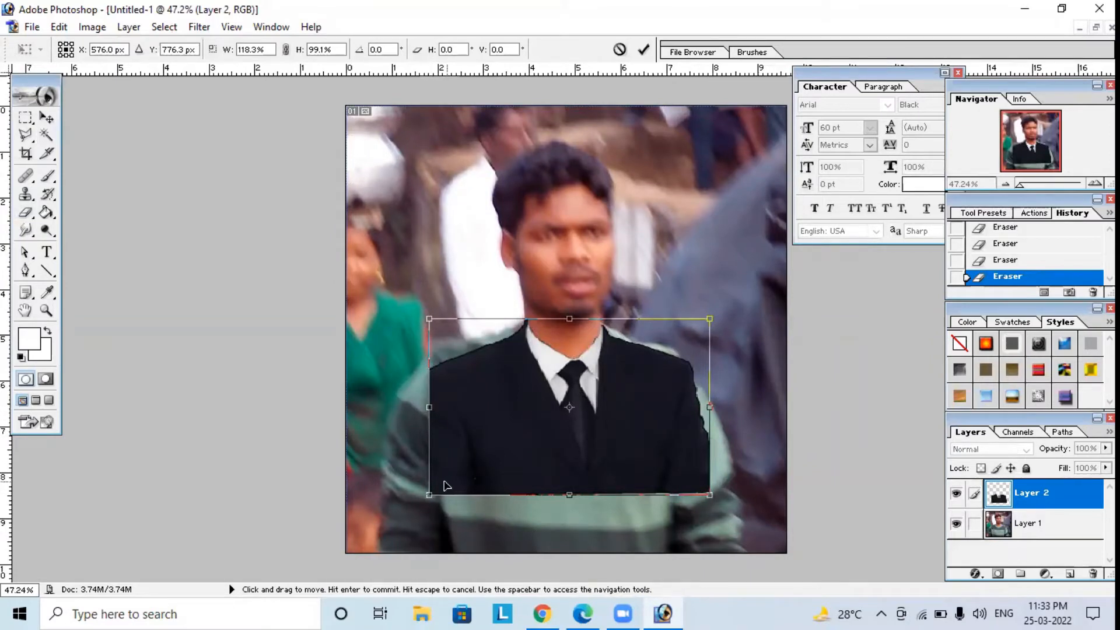
drag(429, 495, 411, 507)
drag(607, 459, 616, 457)
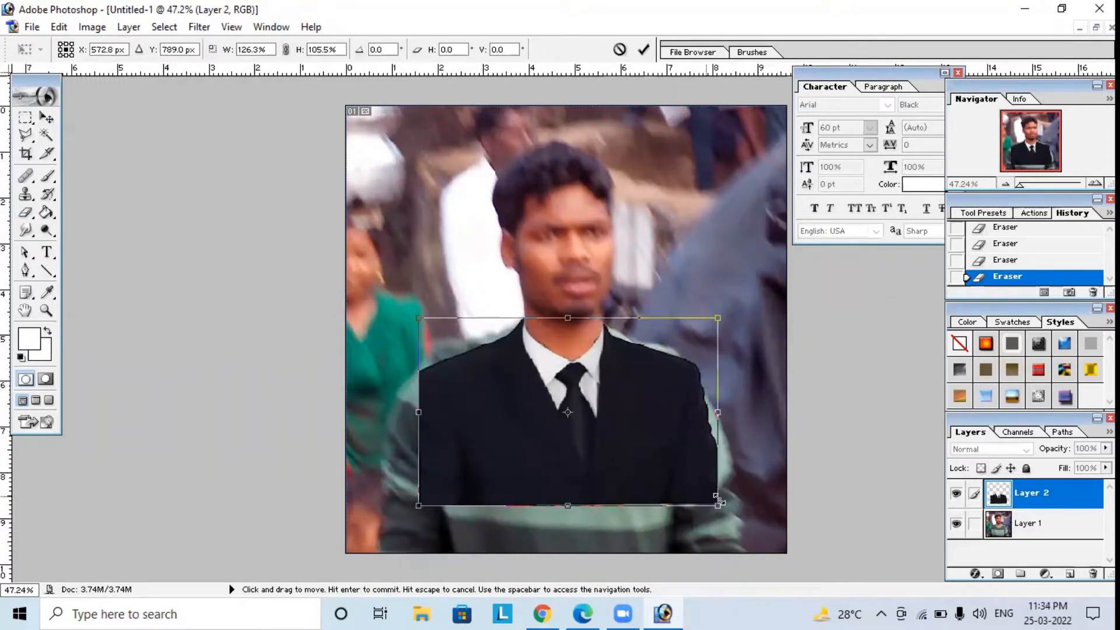
drag(718, 506, 726, 498)
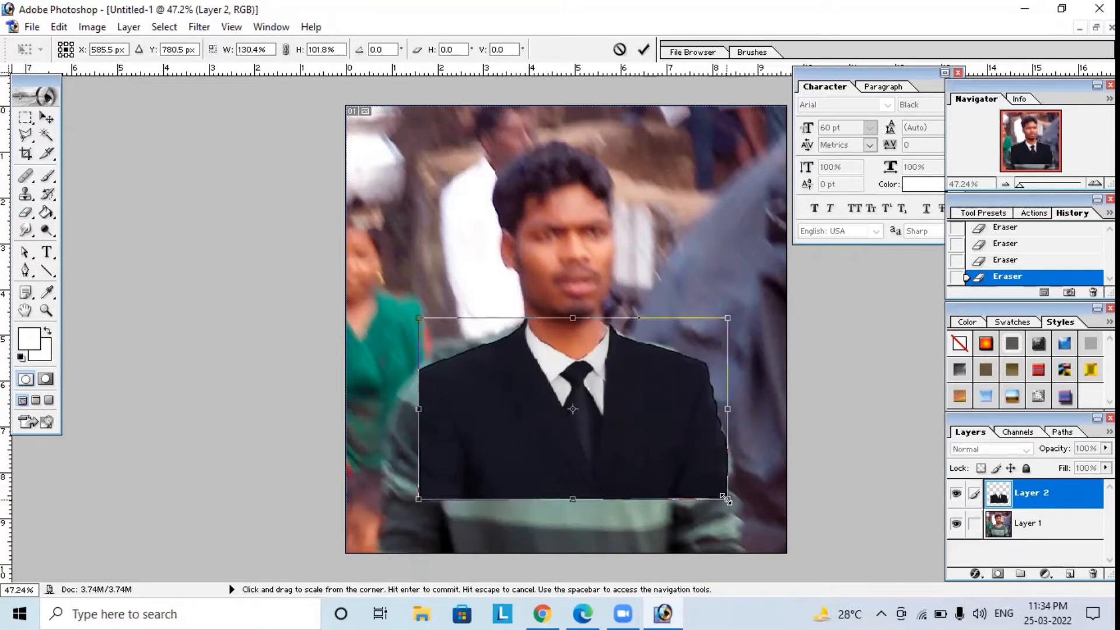
drag(418, 500, 410, 496)
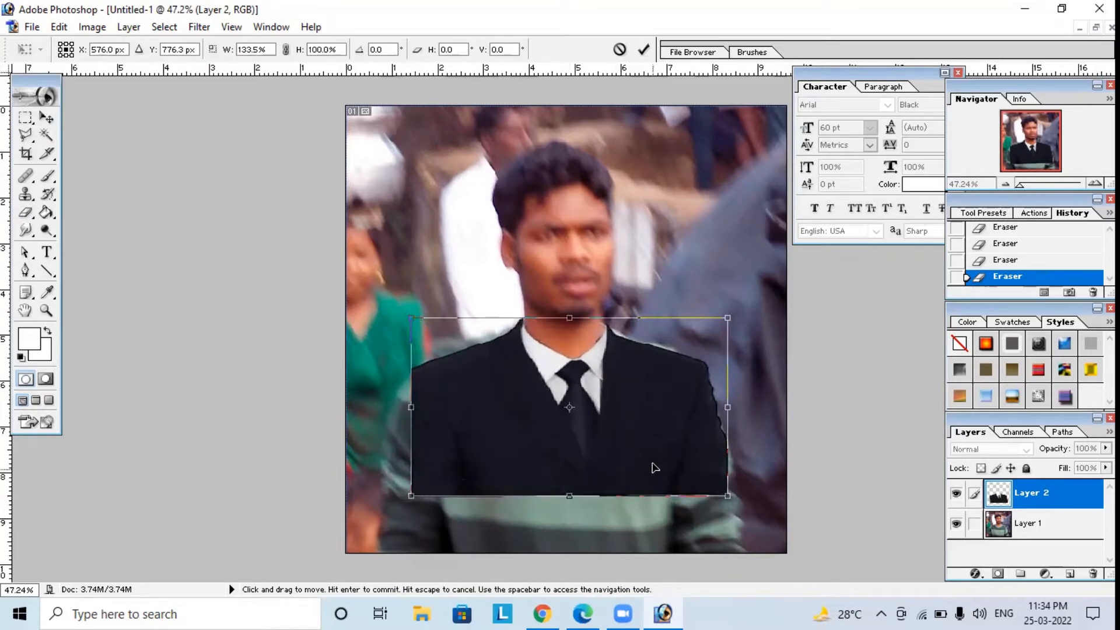
drag(655, 454, 657, 454)
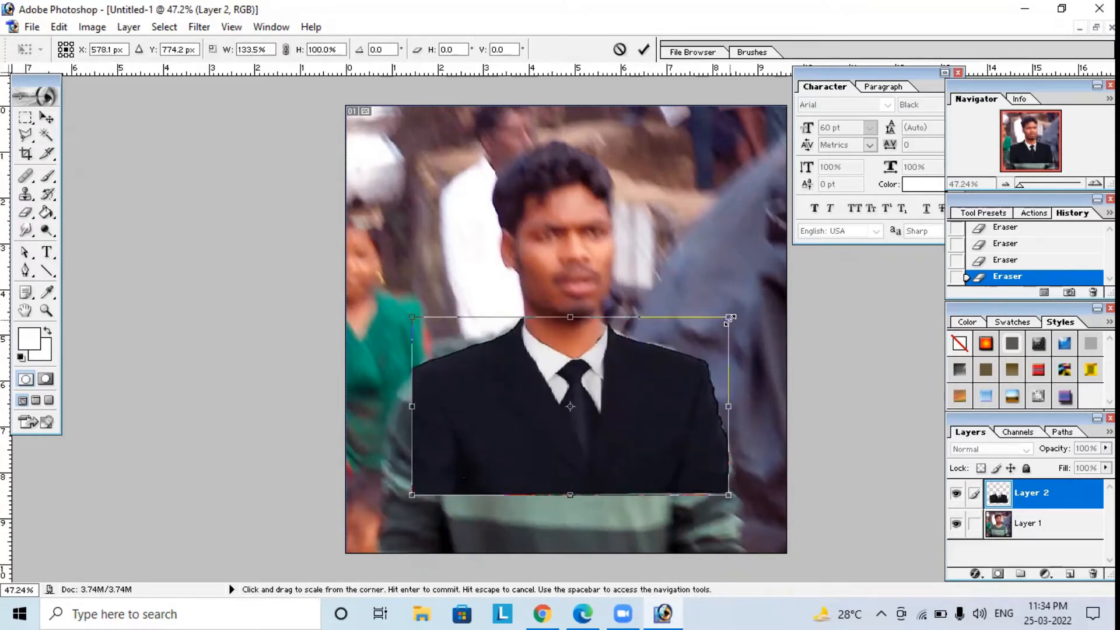
Narrow the suit to about 124% width and 100.5% height, then apply the transform.
drag(724, 318, 717, 317)
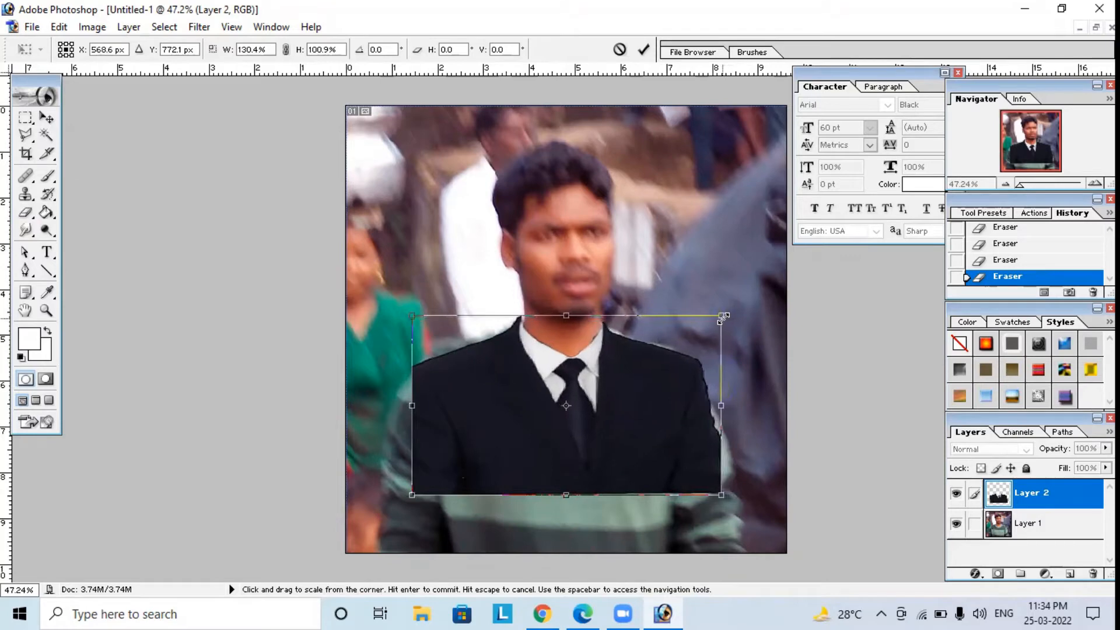
drag(409, 316, 413, 317)
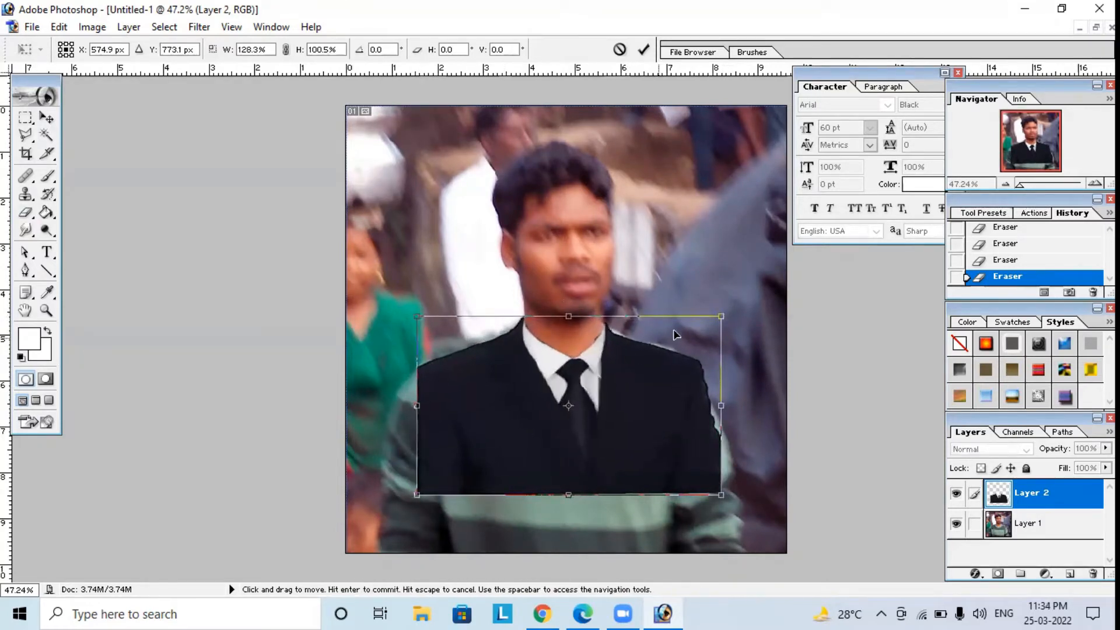
drag(725, 308, 721, 306)
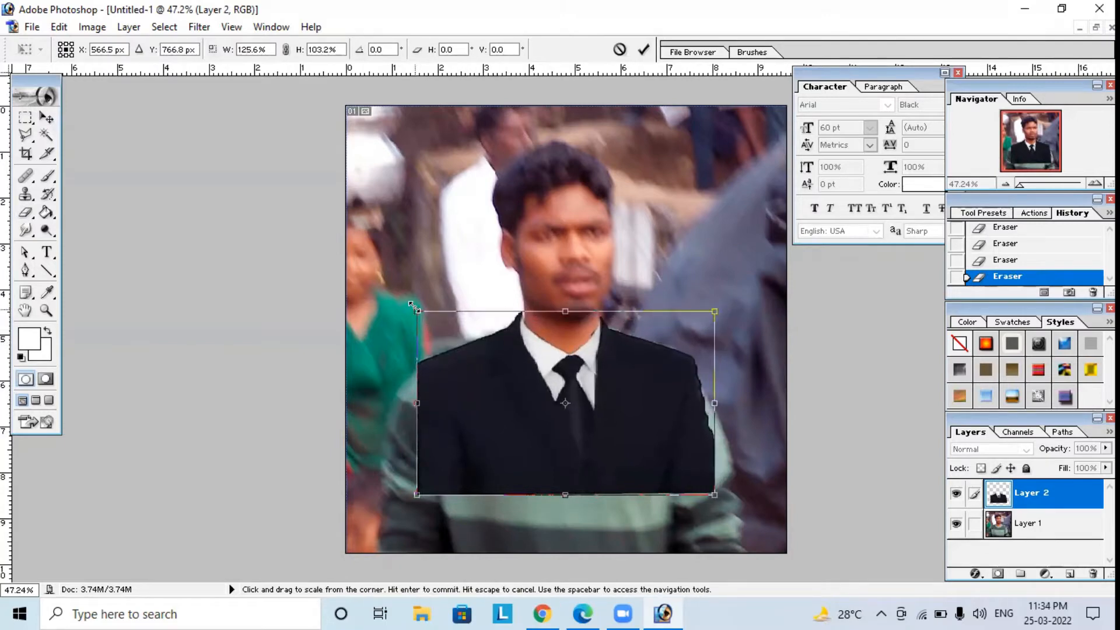
mouse_move(409, 303)
mouse_down()
mouse_move(422, 319)
mouse_move(417, 310)
mouse_up()
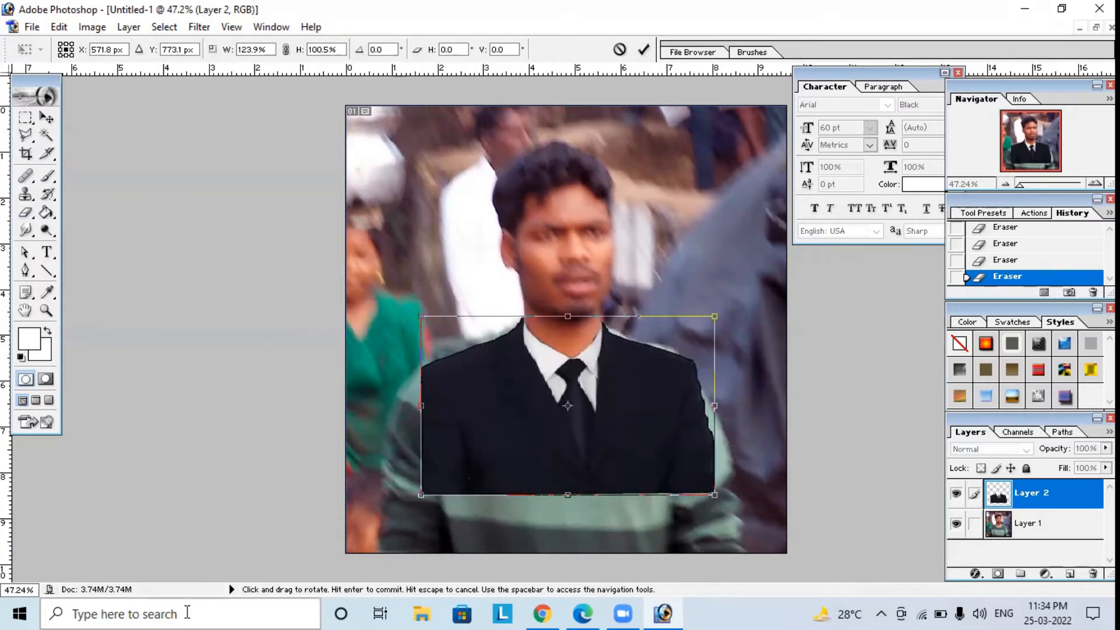
key(Return)
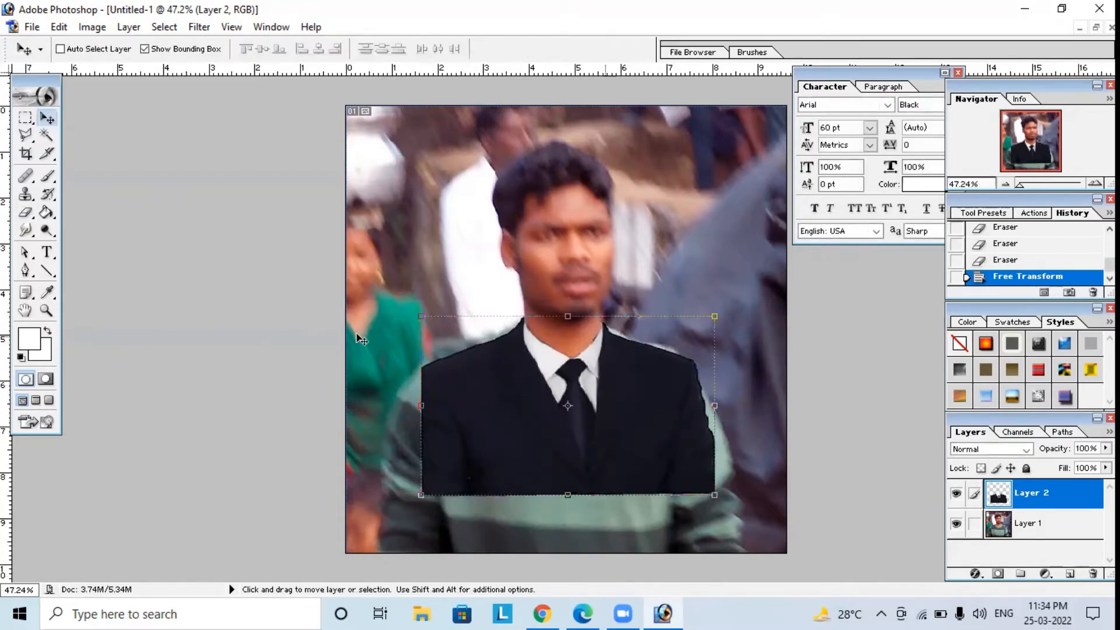
Erase the remaining suit-layer traces over the neck and under the chin with the 93-pixel eraser.
click(25, 212)
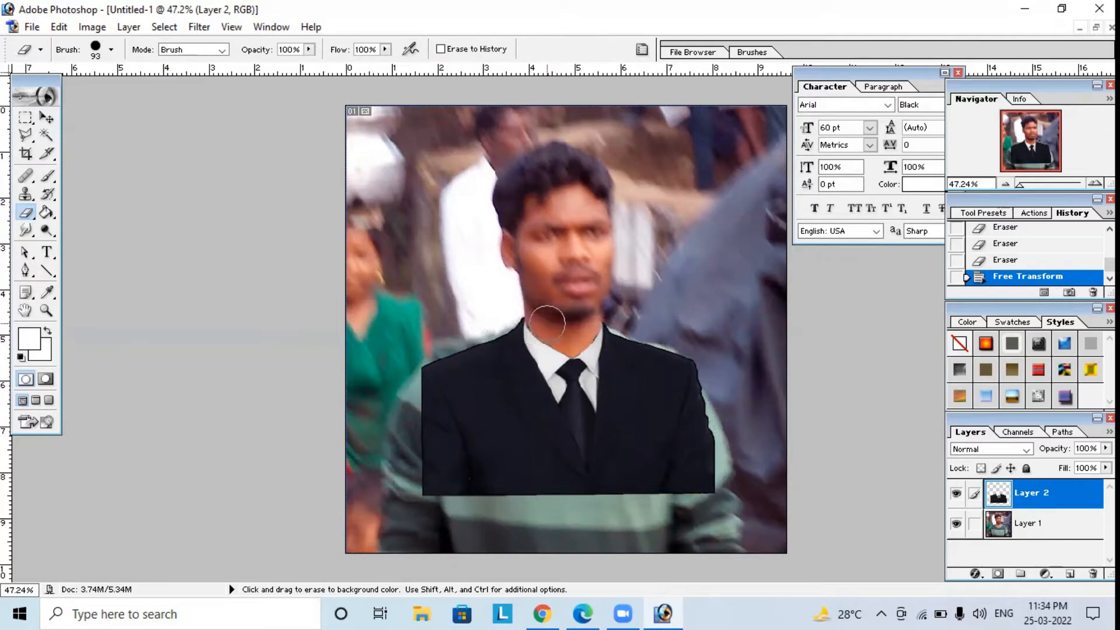
drag(532, 309, 557, 312)
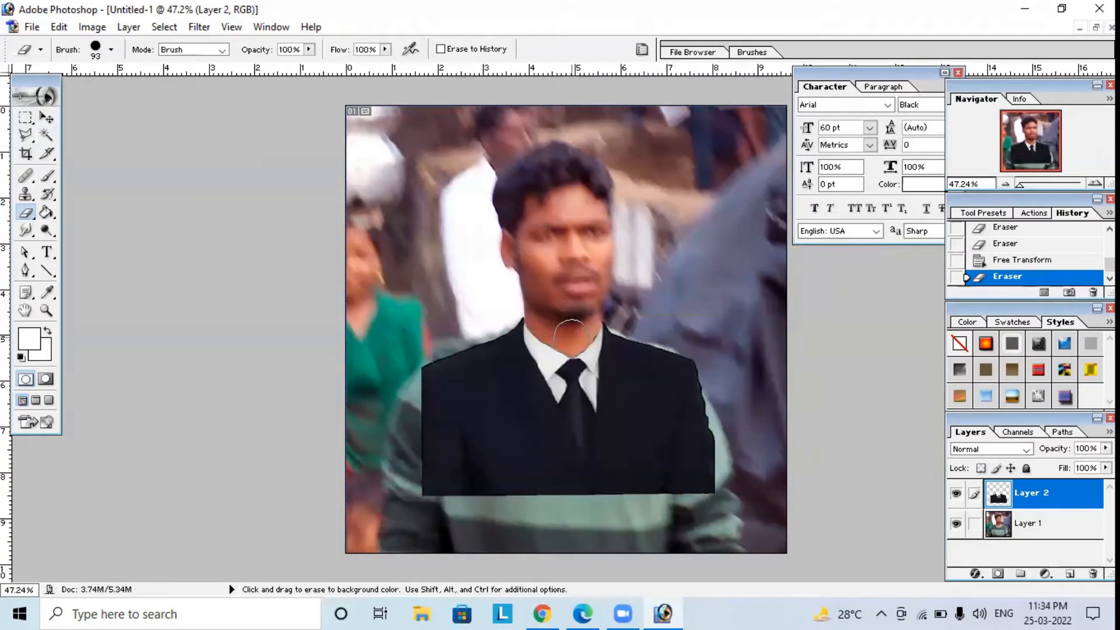
drag(571, 336, 557, 323)
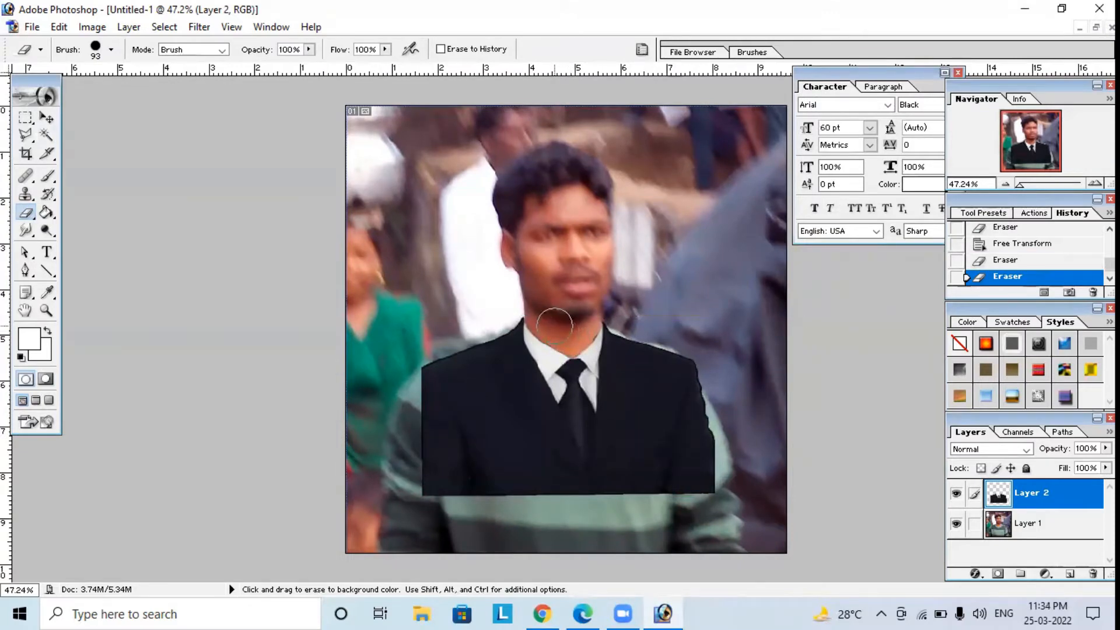
drag(553, 326, 572, 319)
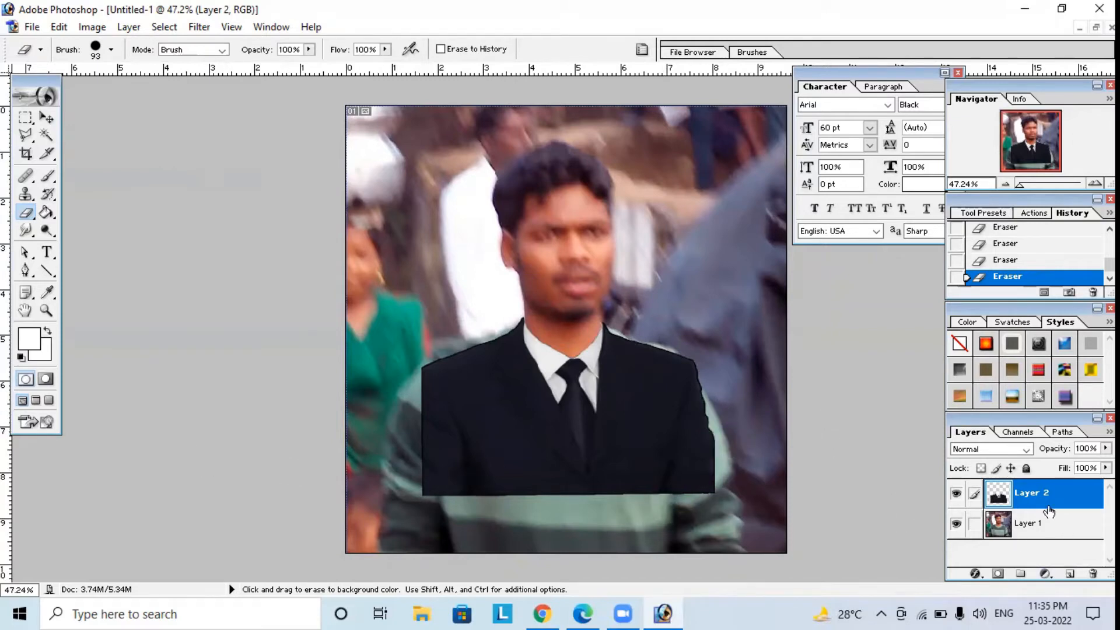
On Layer 1, erase the striped sweater showing around the suit, along both shoulders, both sides and the lower edge.
click(1062, 528)
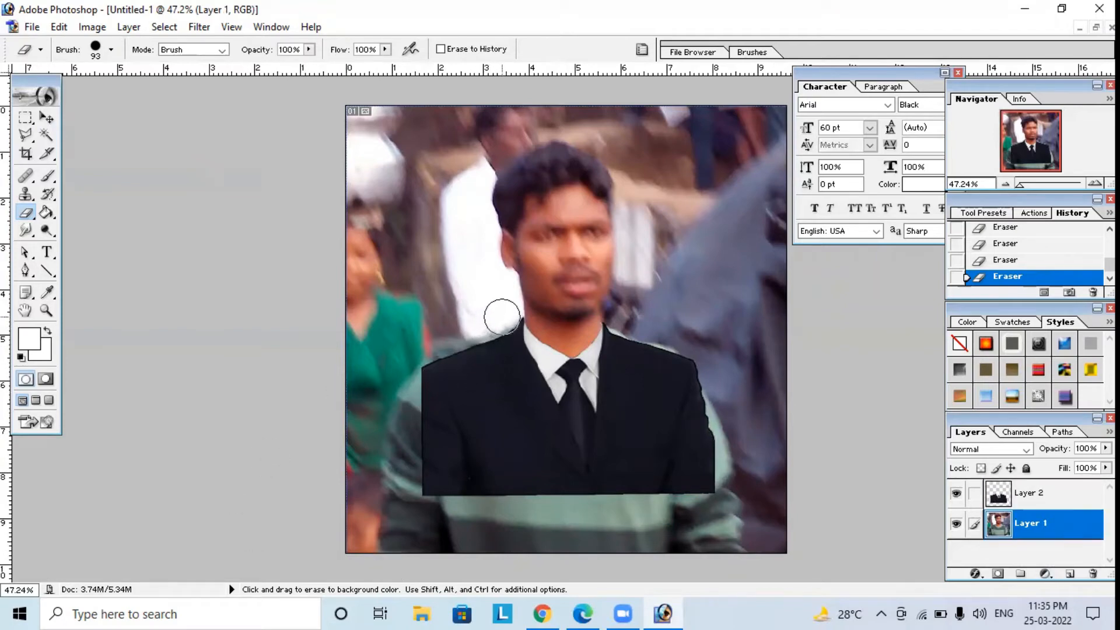
mouse_move(502, 315)
mouse_down()
mouse_move(418, 367)
mouse_move(401, 409)
mouse_move(401, 495)
mouse_move(416, 351)
mouse_up()
click(620, 318)
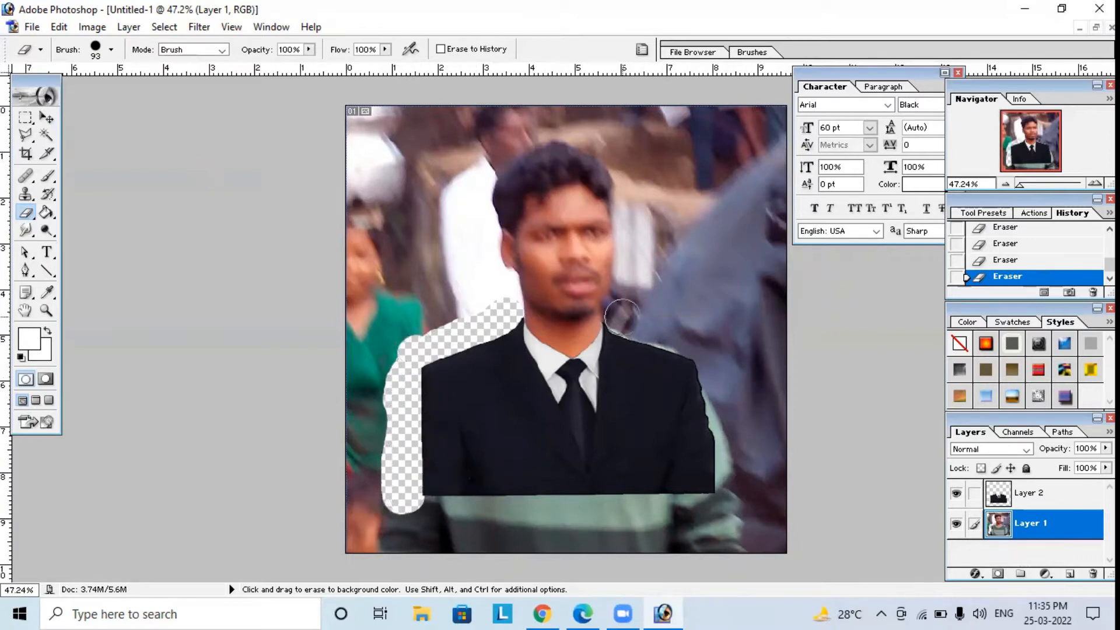
mouse_move(620, 318)
mouse_down()
mouse_move(686, 359)
mouse_move(706, 397)
mouse_move(726, 554)
mouse_up()
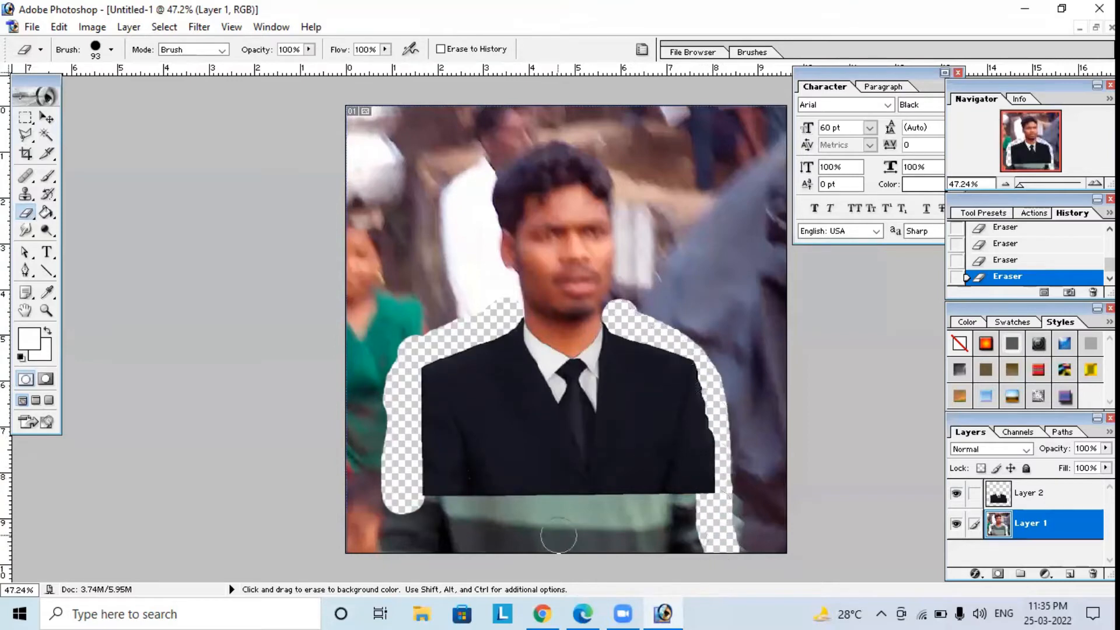
click(433, 511)
drag(433, 512, 719, 520)
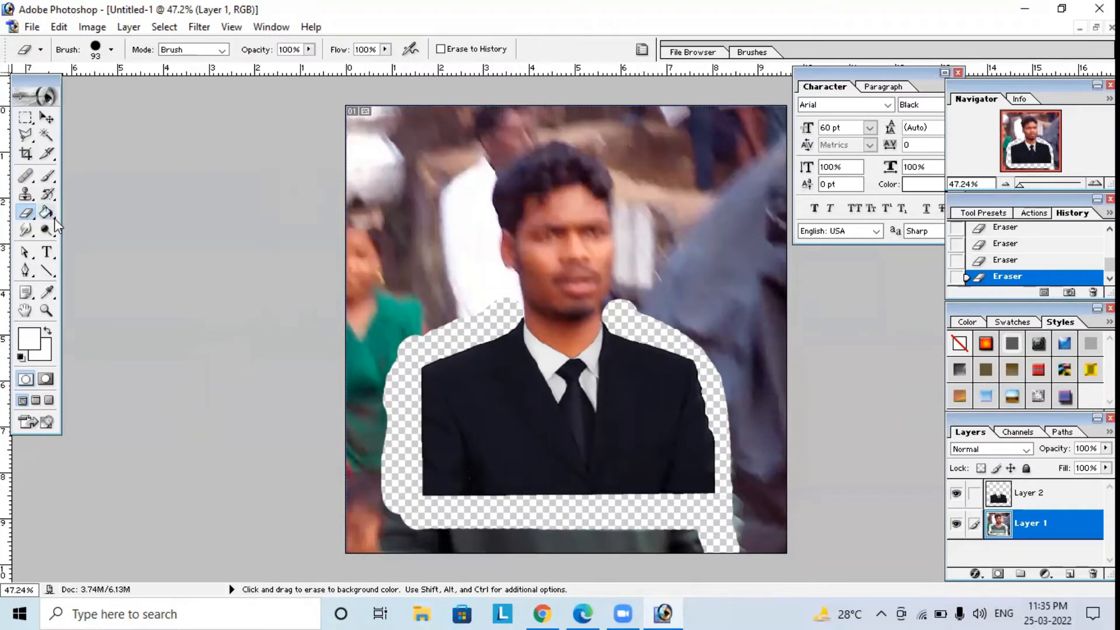
Trace a Pen path from the suit's lower-left corner along the shoulder, neck and ear up to the hair, undoing the misplaced point.
click(25, 270)
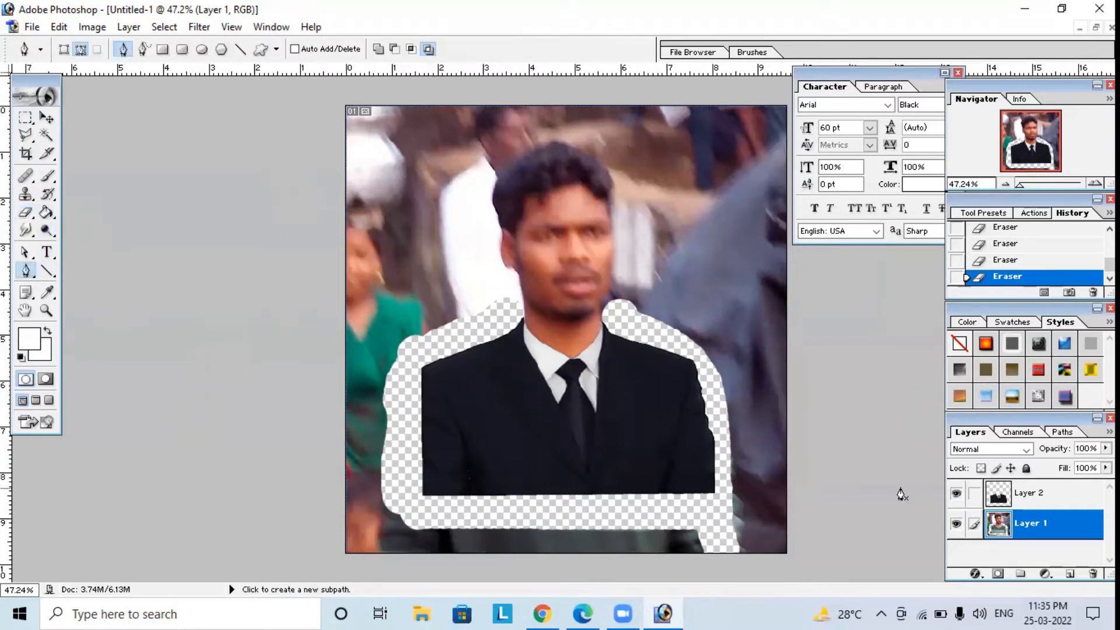
click(423, 496)
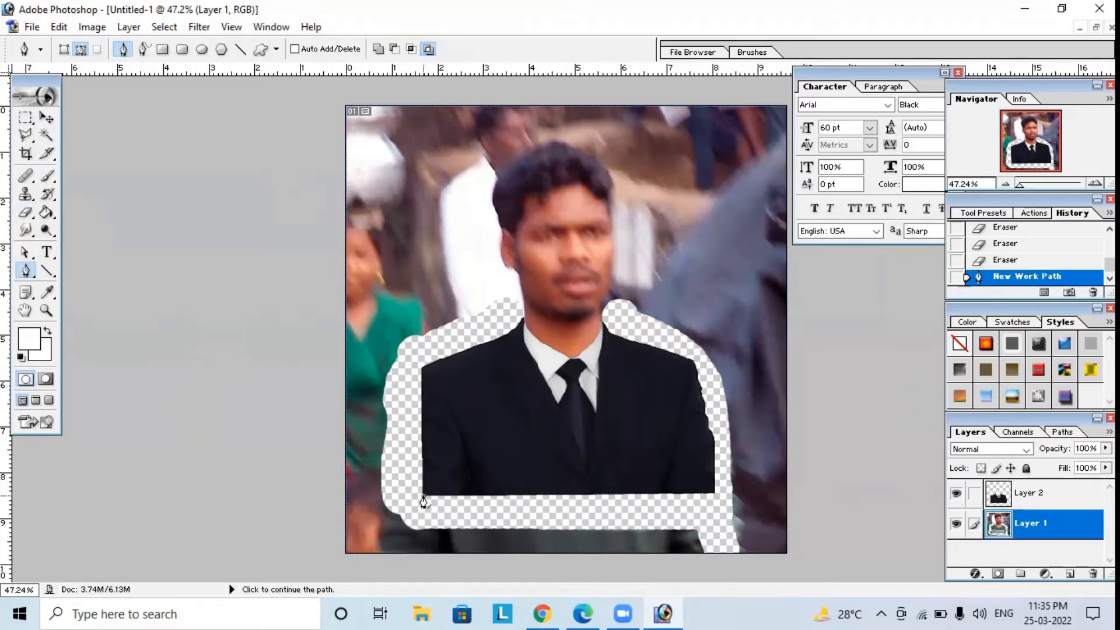
click(421, 369)
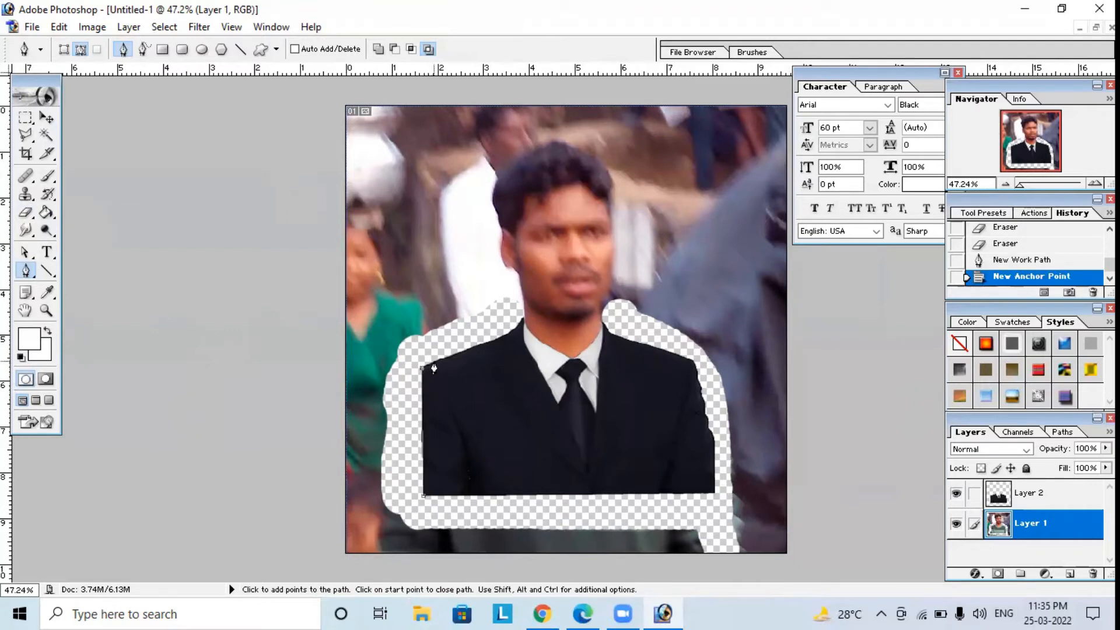
click(443, 360)
click(454, 354)
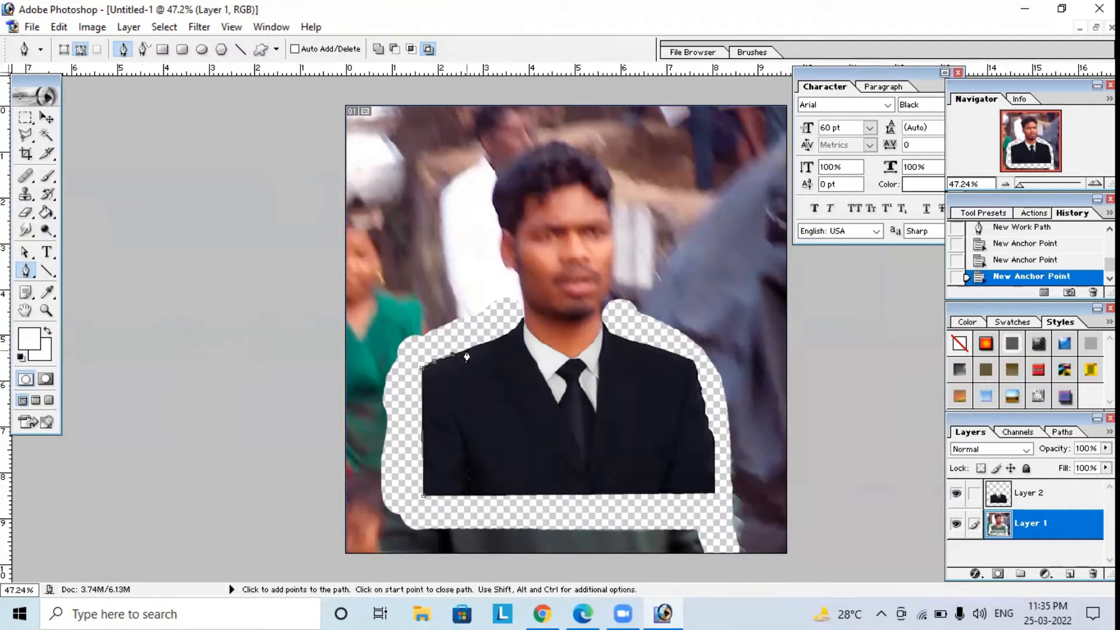
click(467, 353)
click(504, 339)
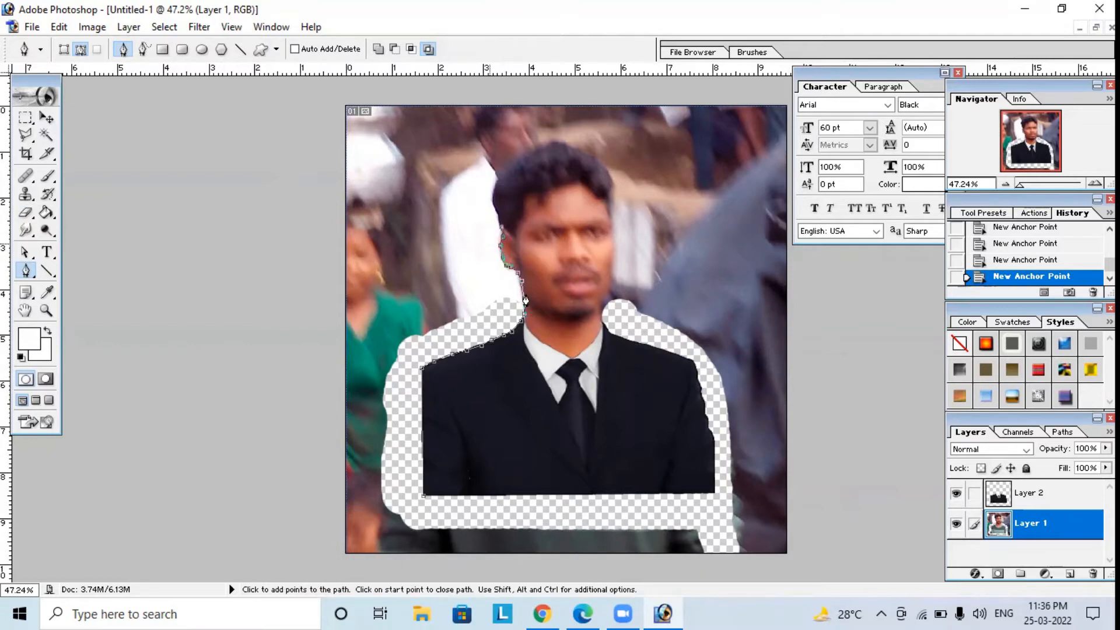
click(497, 223)
click(494, 216)
click(493, 208)
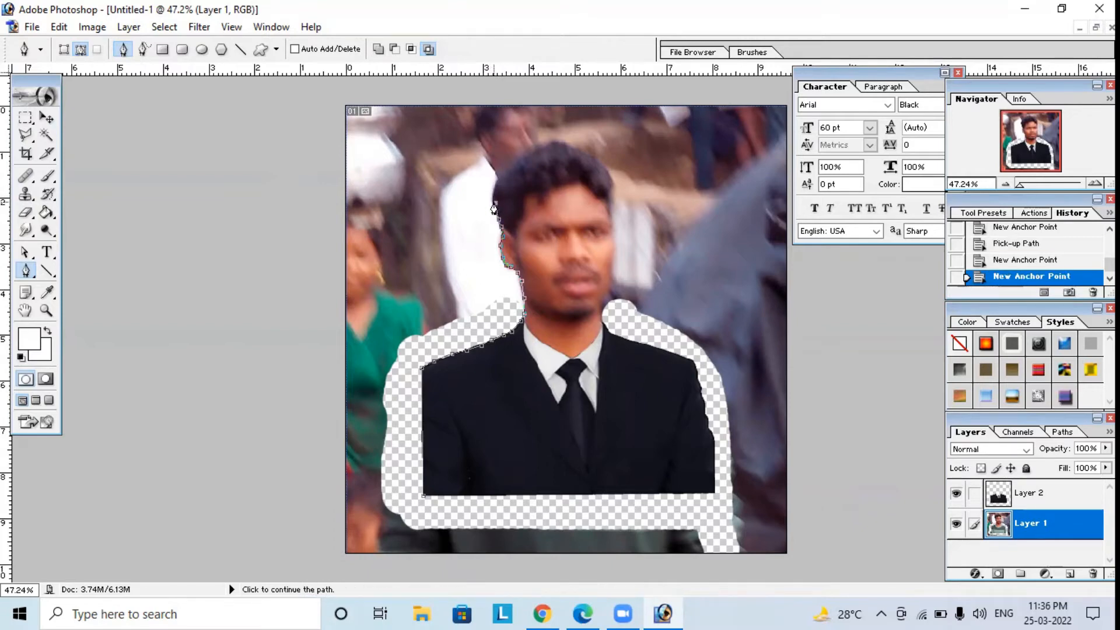
key(ctrl+z)
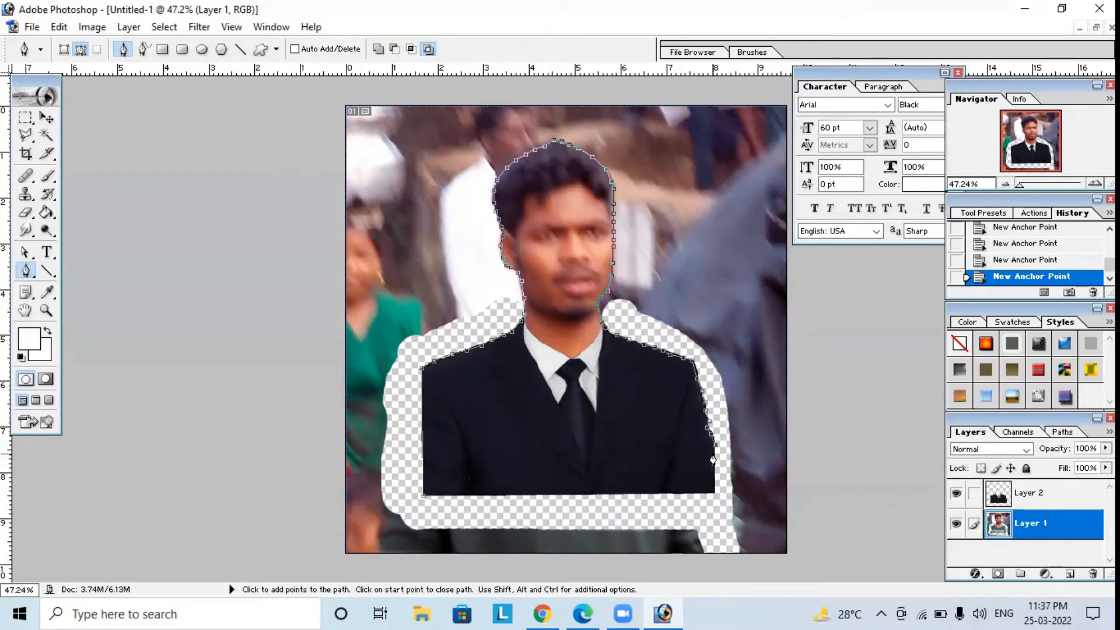
Extend the Pen path to the suit's lower-right corner, loop it around the outside of the canvas, and close it at the starting point.
click(713, 495)
click(721, 569)
click(822, 564)
click(787, 80)
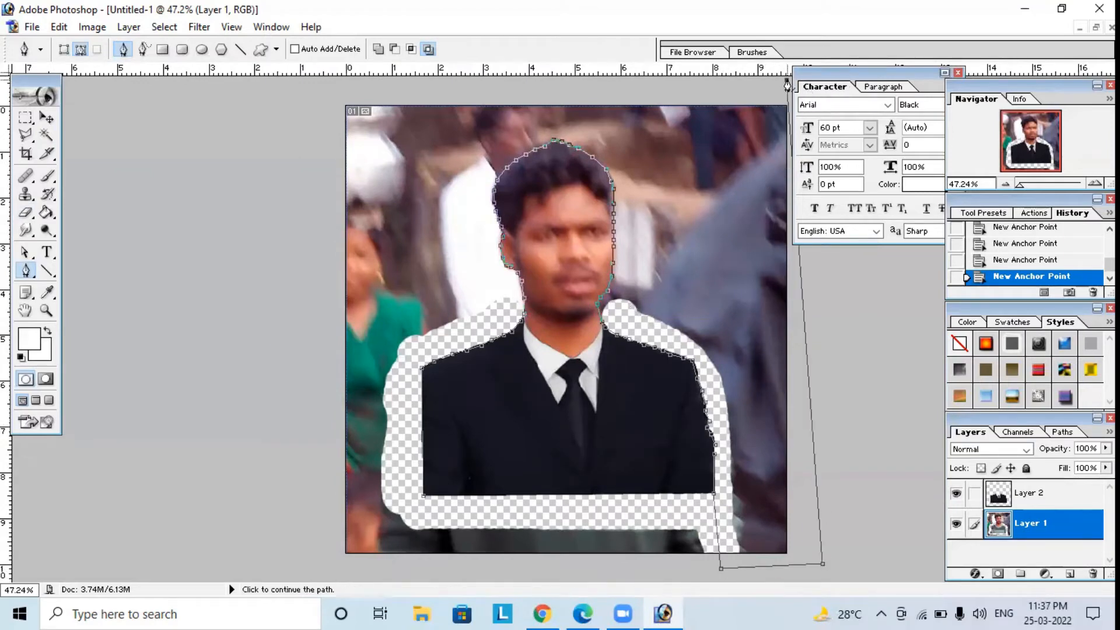
click(323, 92)
click(302, 553)
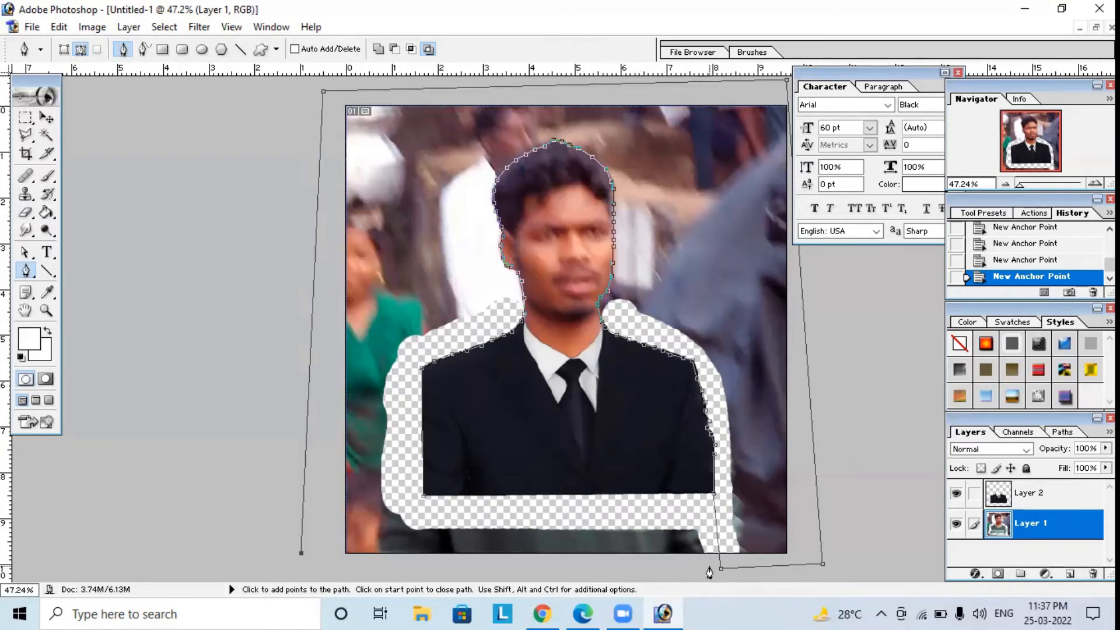
click(709, 570)
click(703, 513)
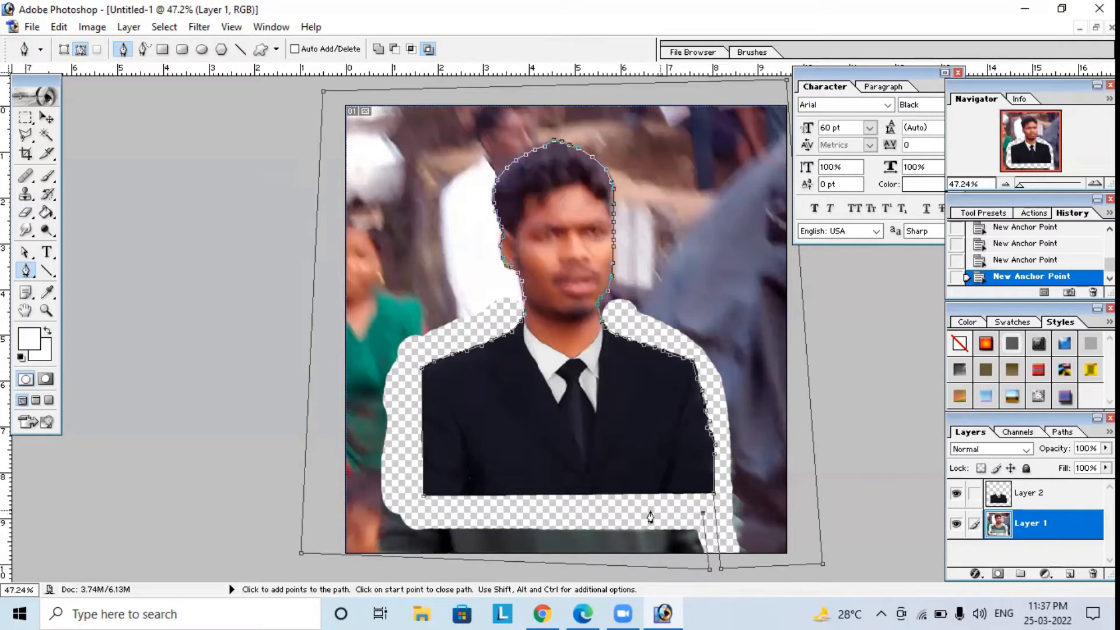
click(423, 500)
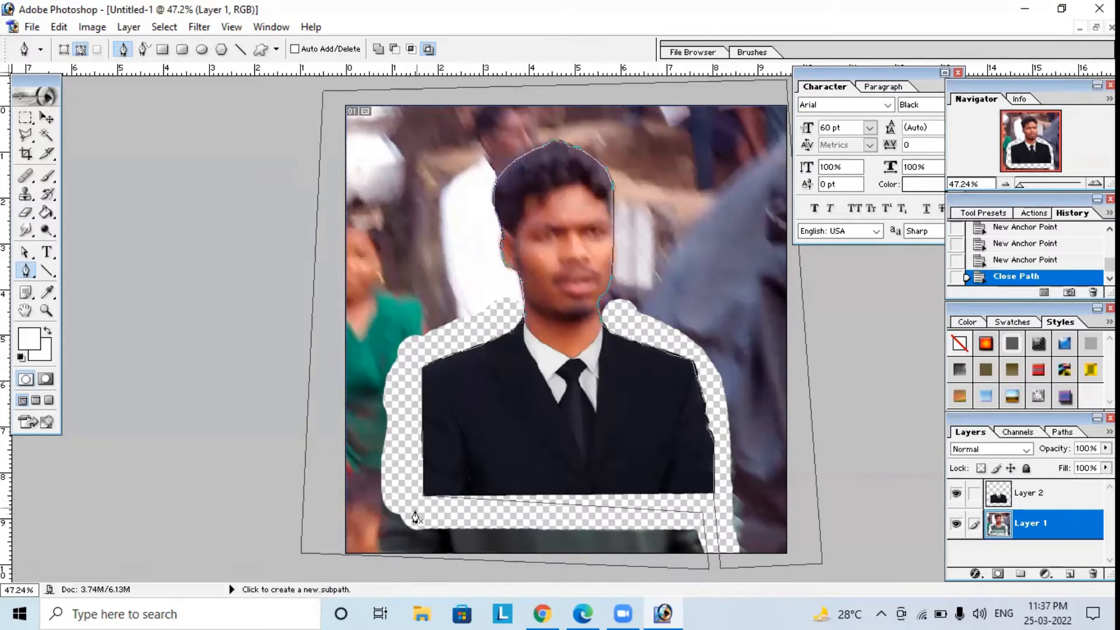
Convert the path to a new anti-aliased selection with 0-pixel feather, delete the background from Layer 1, and deselect.
right_click(392, 446)
click(420, 349)
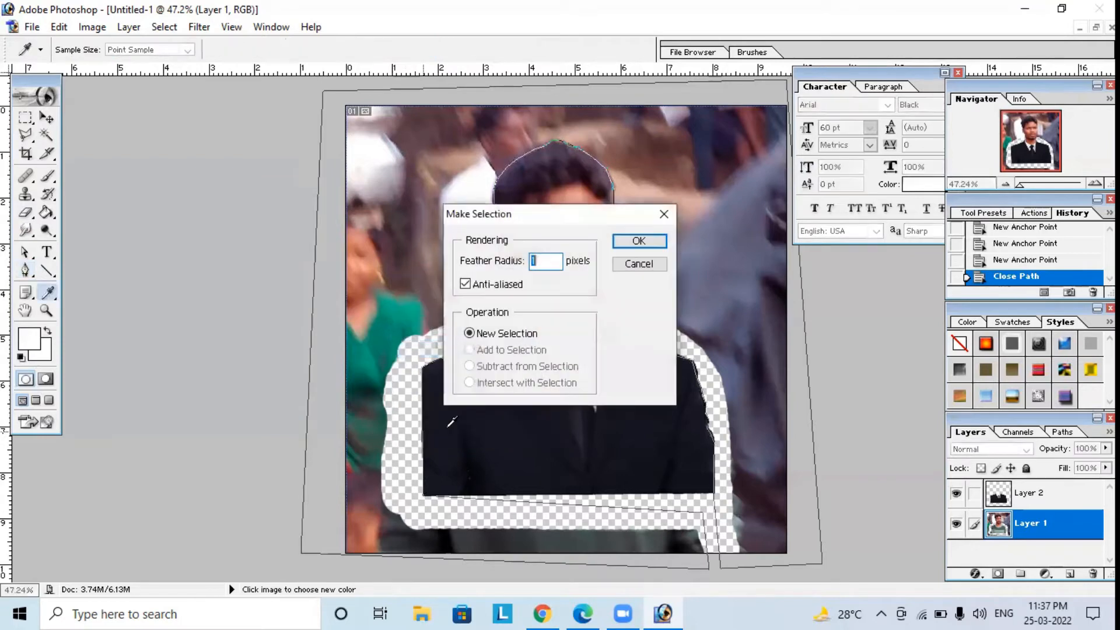
click(636, 247)
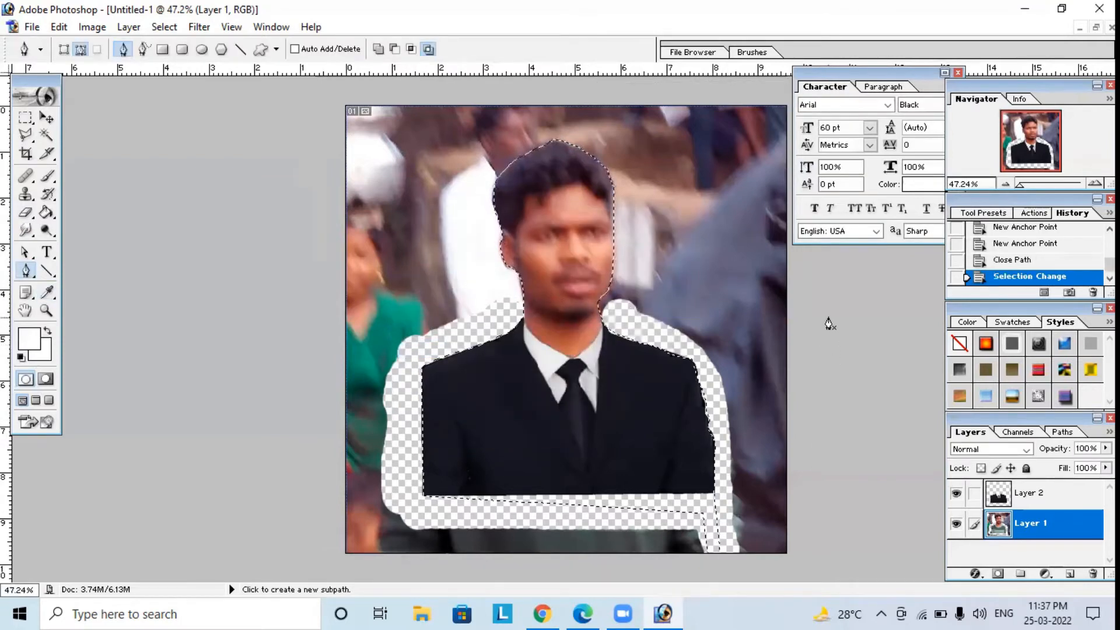
key(Delete)
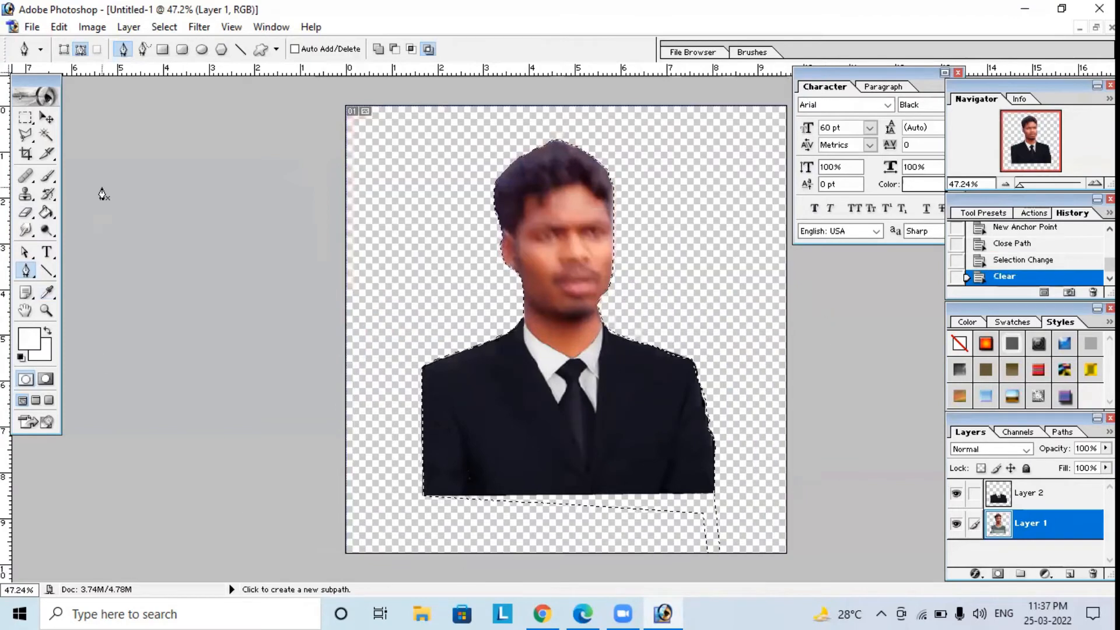
click(25, 116)
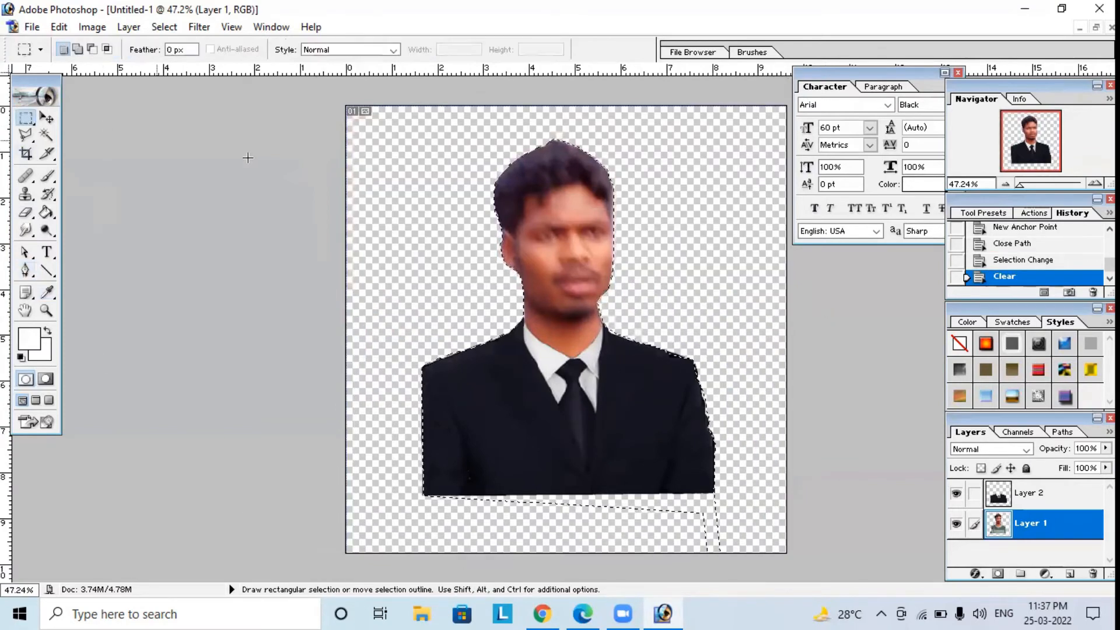
click(252, 160)
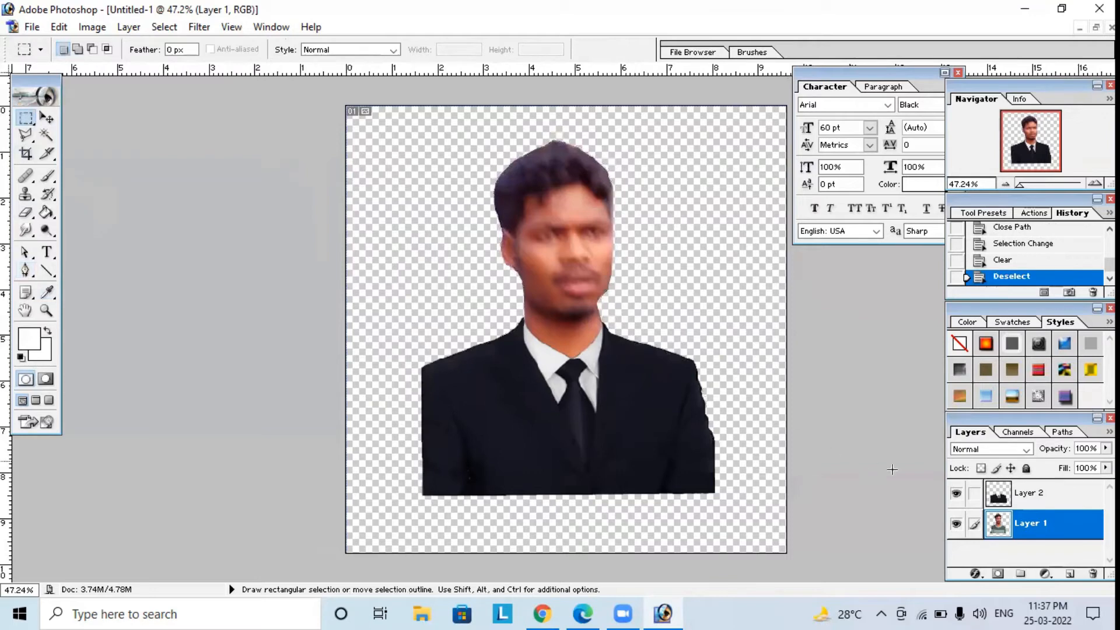
Link and merge the suit and portrait layers, then move the merged cut-out down near the canvas's lower edge.
click(973, 501)
click(128, 27)
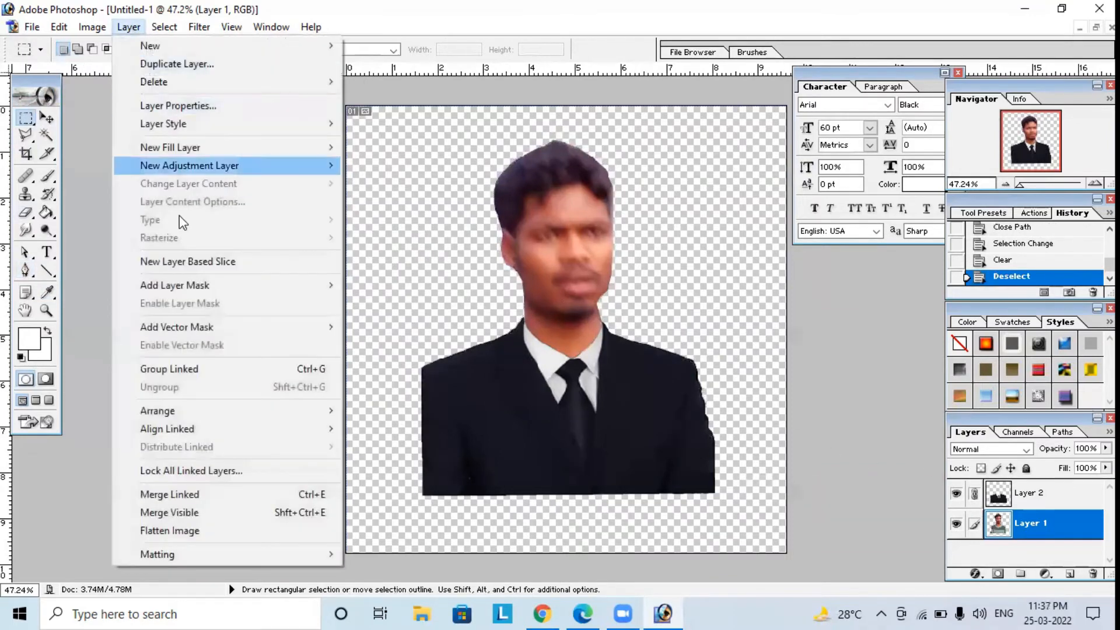
click(170, 495)
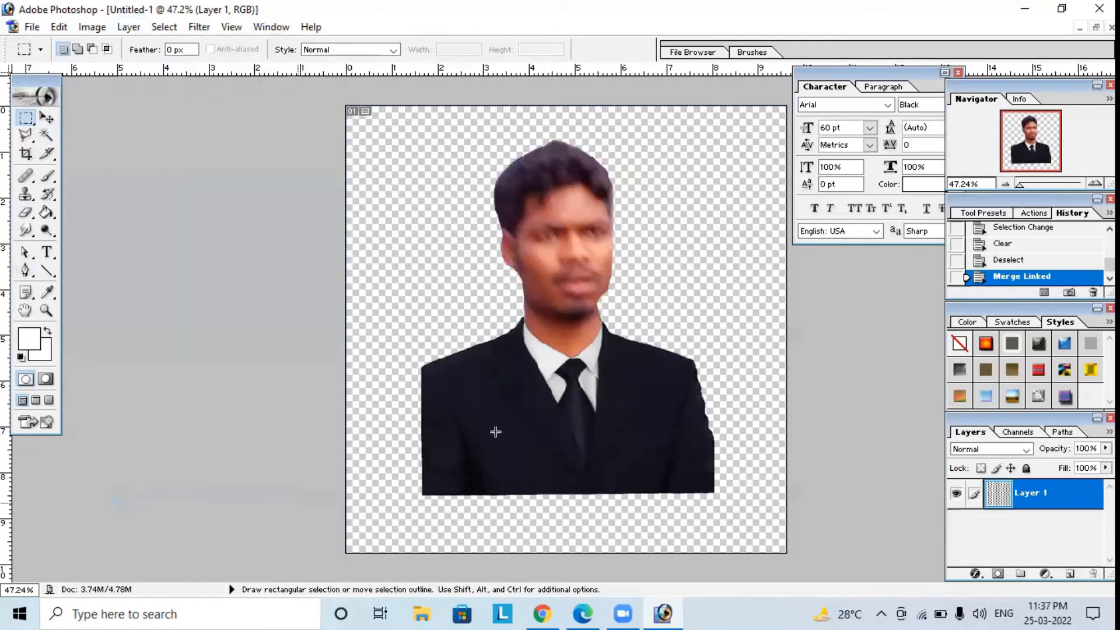
click(48, 119)
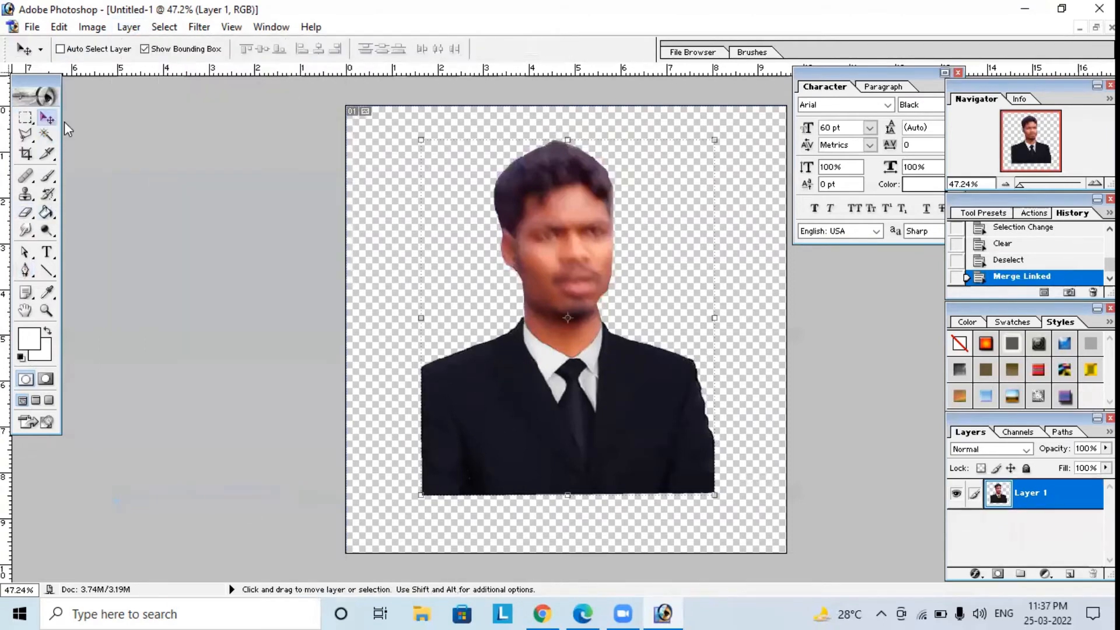
drag(599, 193, 592, 230)
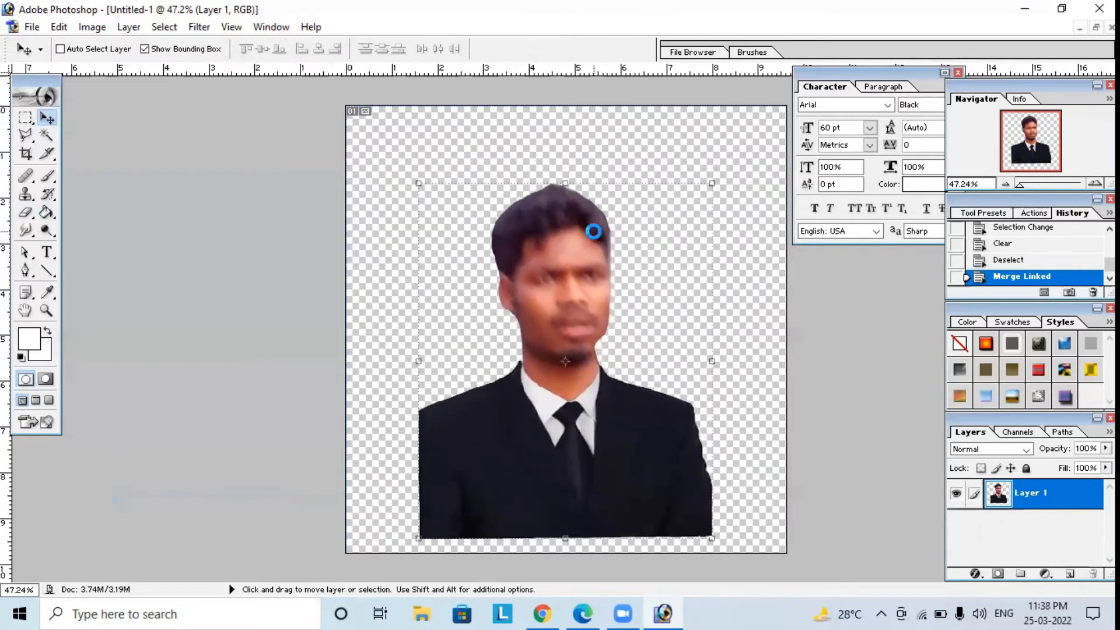
Crop the image to the 35 × 45 cm ratio, framing the man from just above the hair to the suit's lower edge and sides.
click(26, 154)
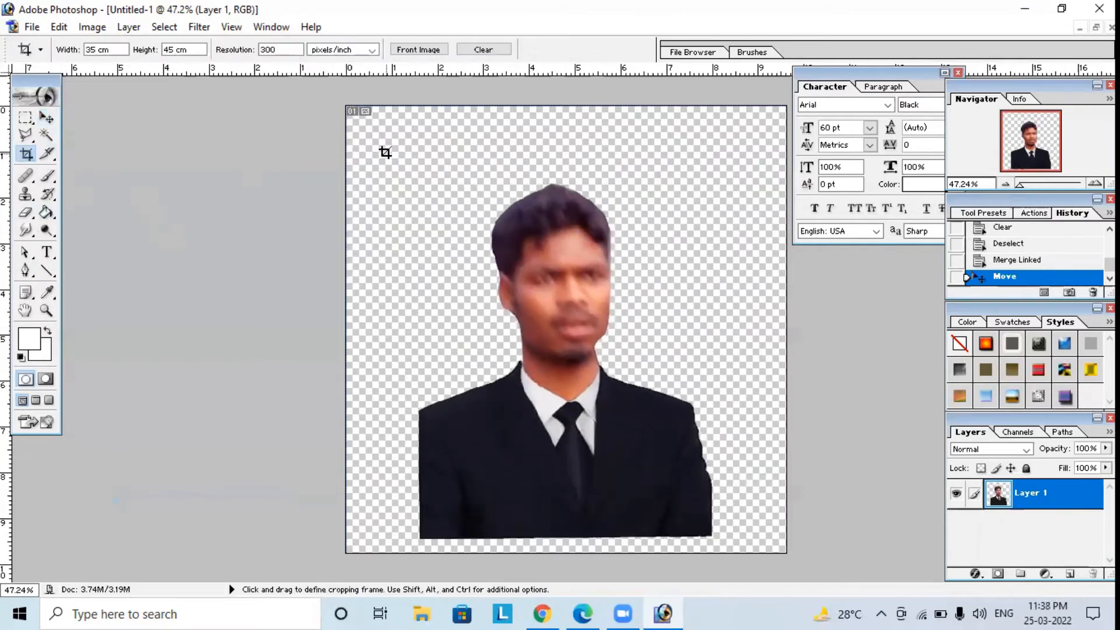
drag(385, 153, 752, 564)
drag(566, 364, 581, 346)
drag(400, 133, 445, 140)
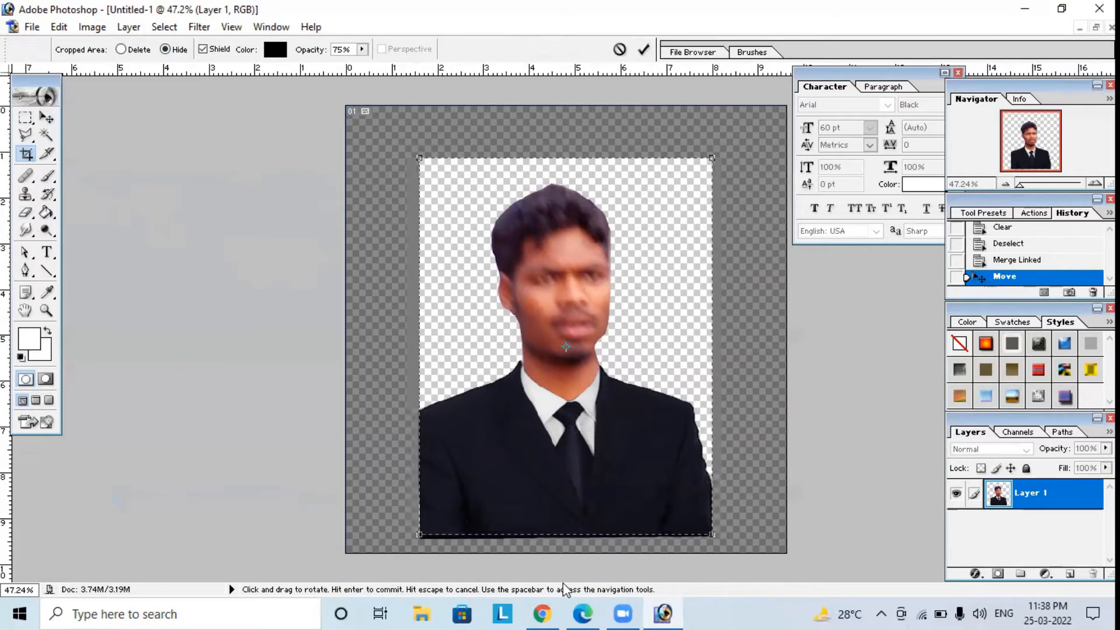
key(Return)
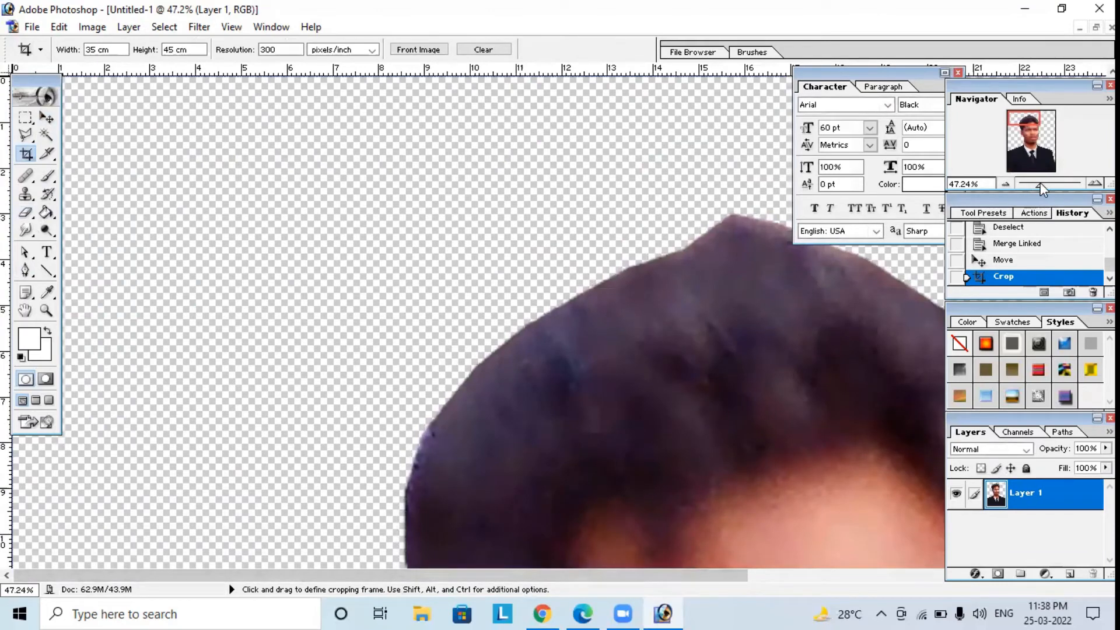
drag(1041, 183, 1019, 191)
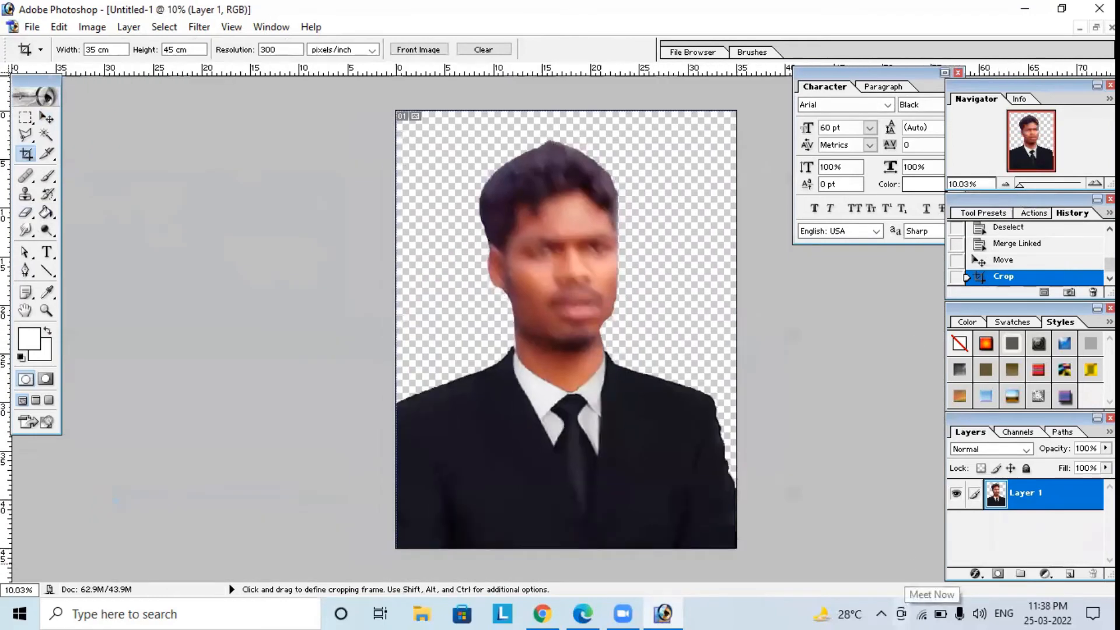
Add a new layer beneath Layer 1 and fill it with blue (00B0DC) using the Paint Bucket.
click(1071, 574)
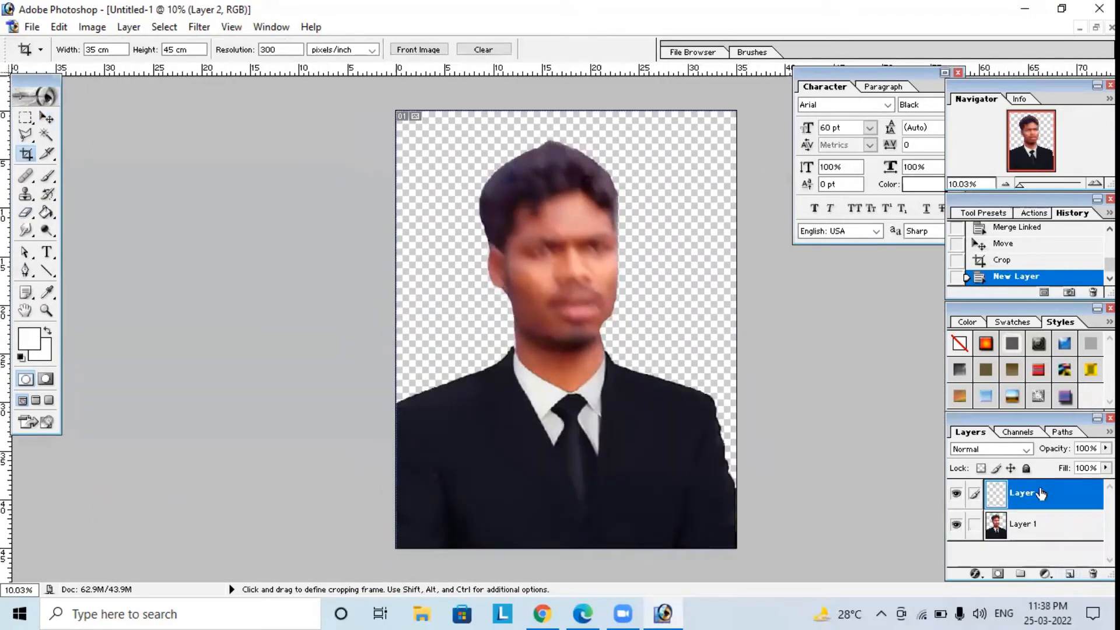
drag(1042, 493, 1048, 540)
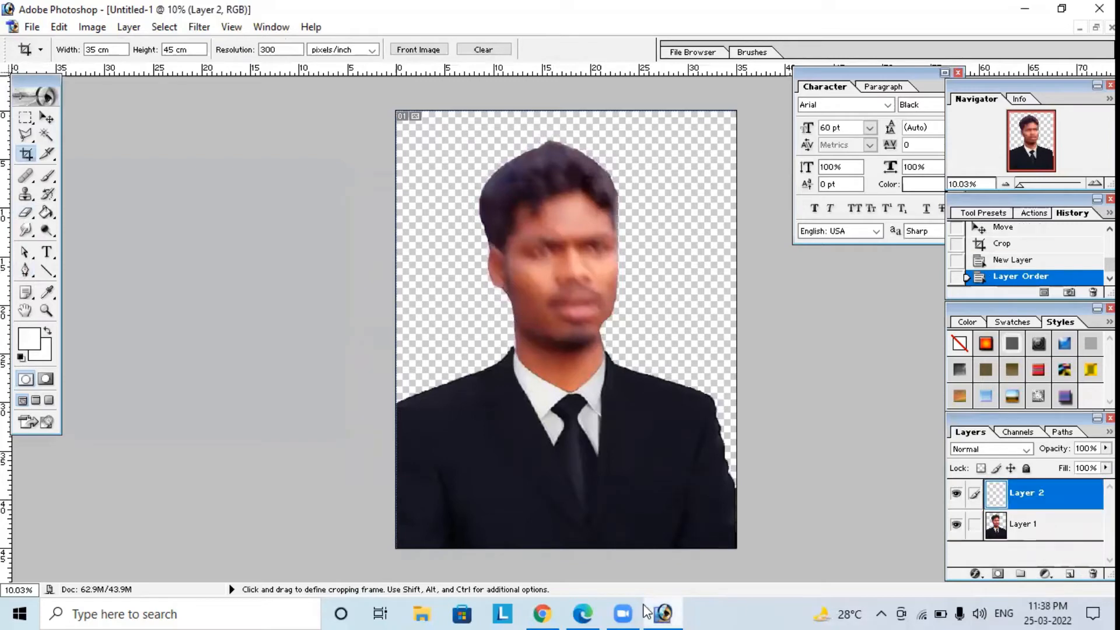
click(29, 338)
mouse_move(563, 230)
mouse_down()
mouse_move(563, 215)
mouse_move(586, 208)
mouse_move(586, 237)
mouse_up()
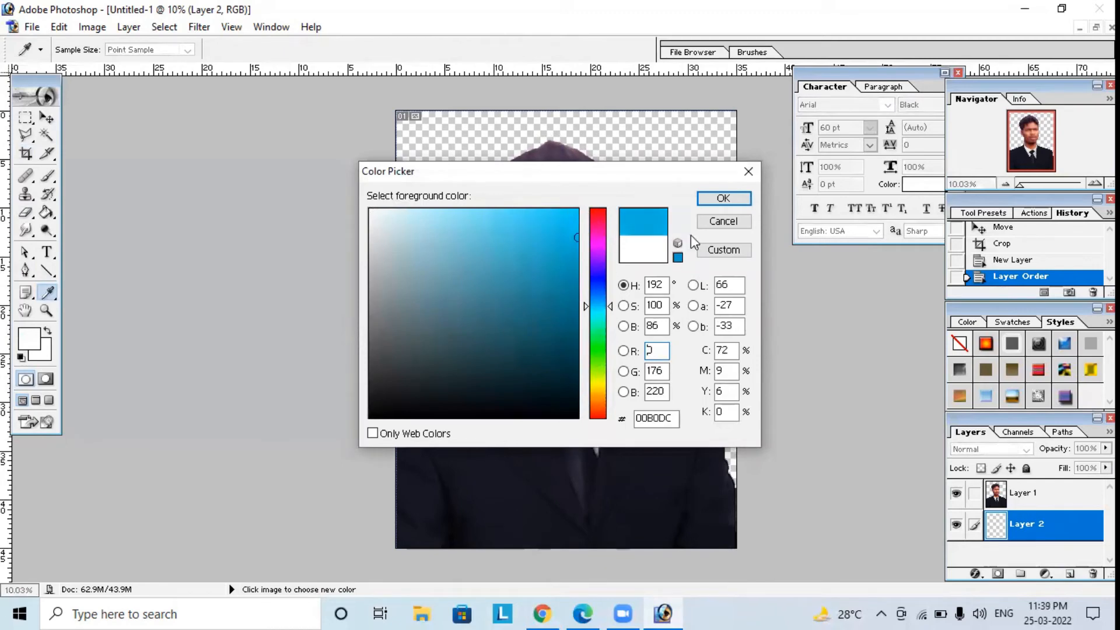
click(727, 203)
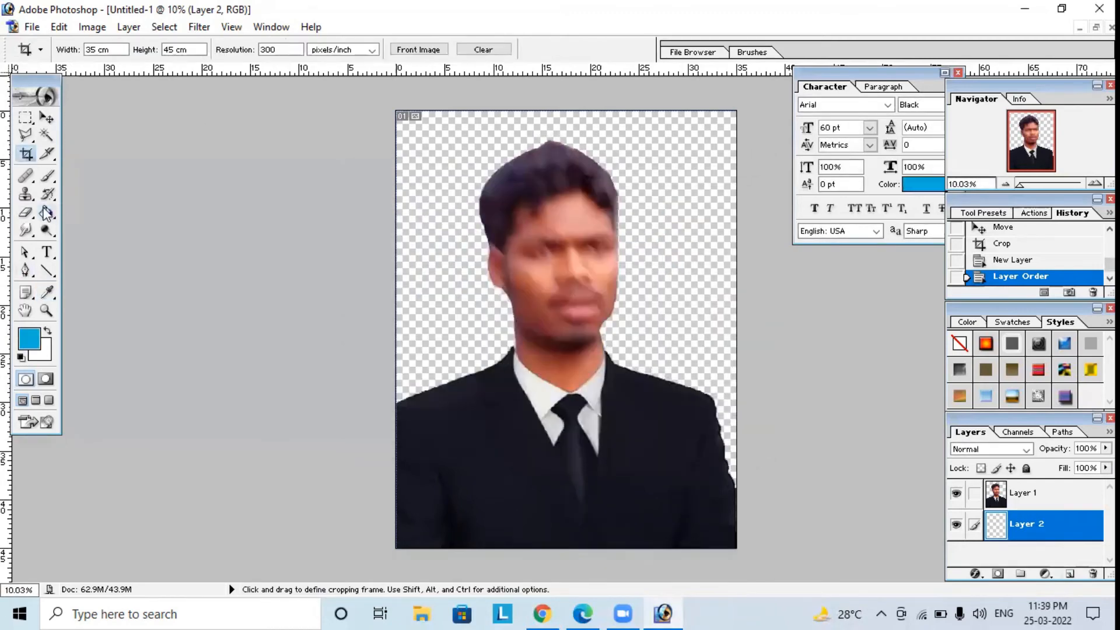
click(46, 213)
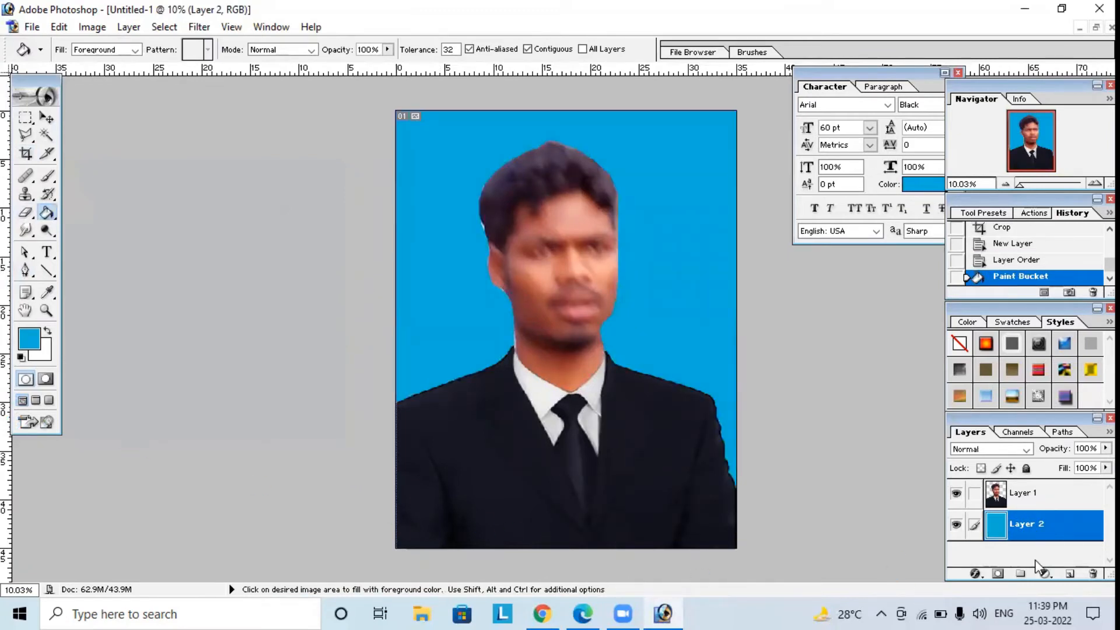
Link the portrait layer to the blue background layer and merge the linked layers.
click(48, 118)
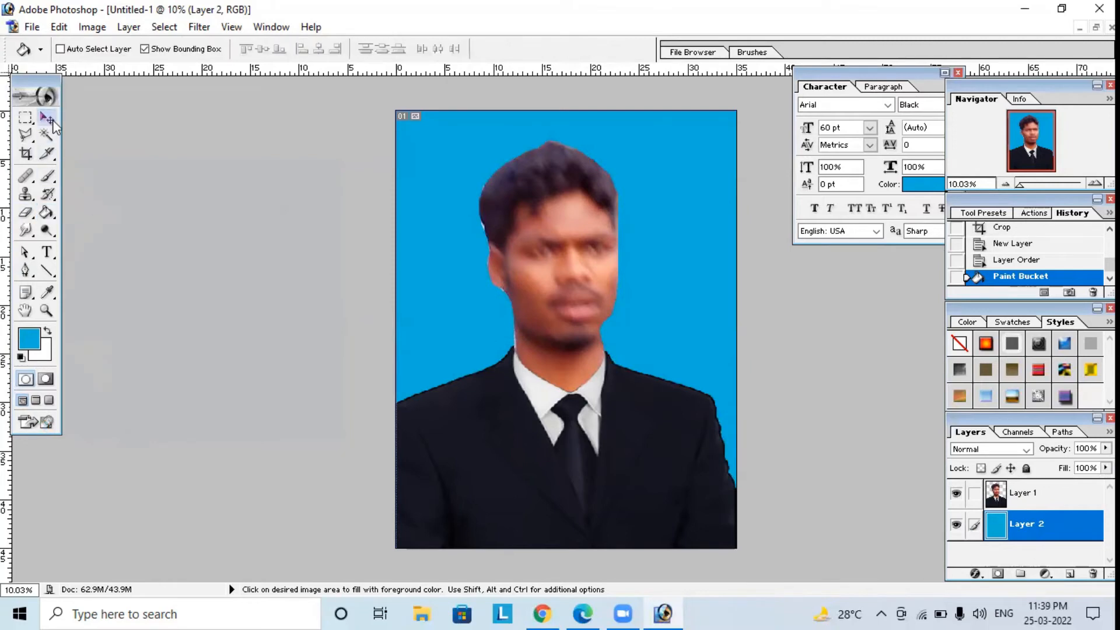
click(974, 493)
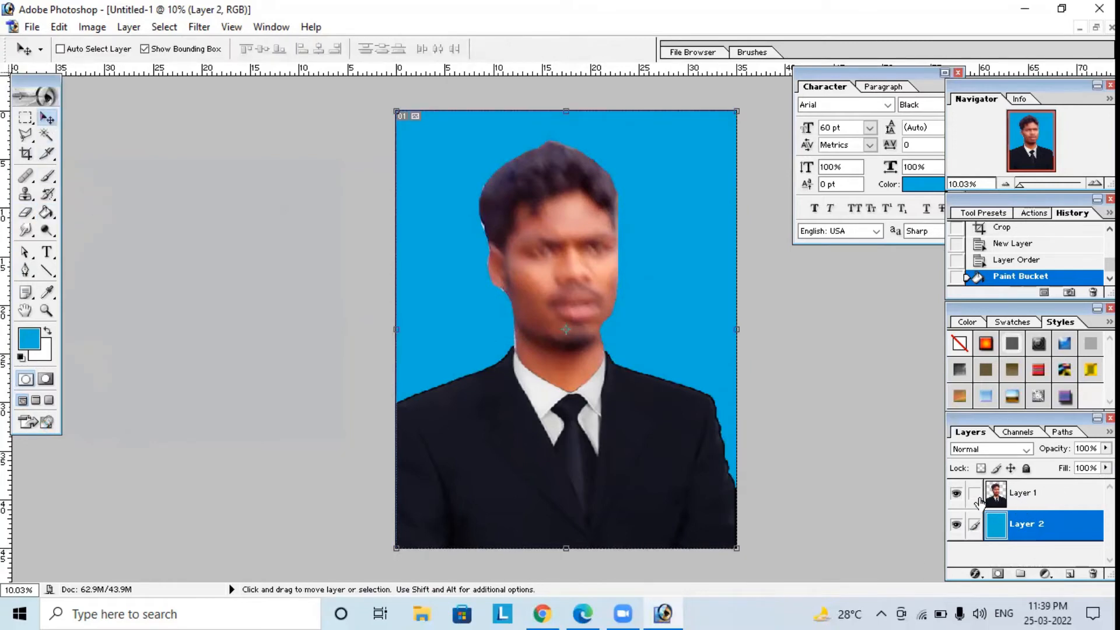
click(128, 27)
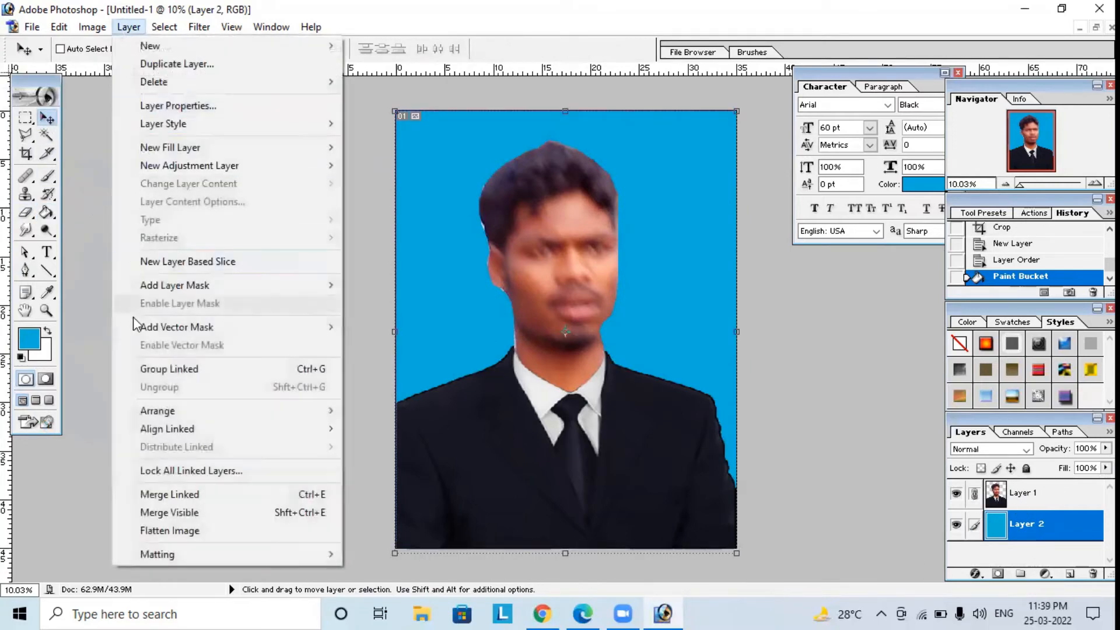
click(156, 494)
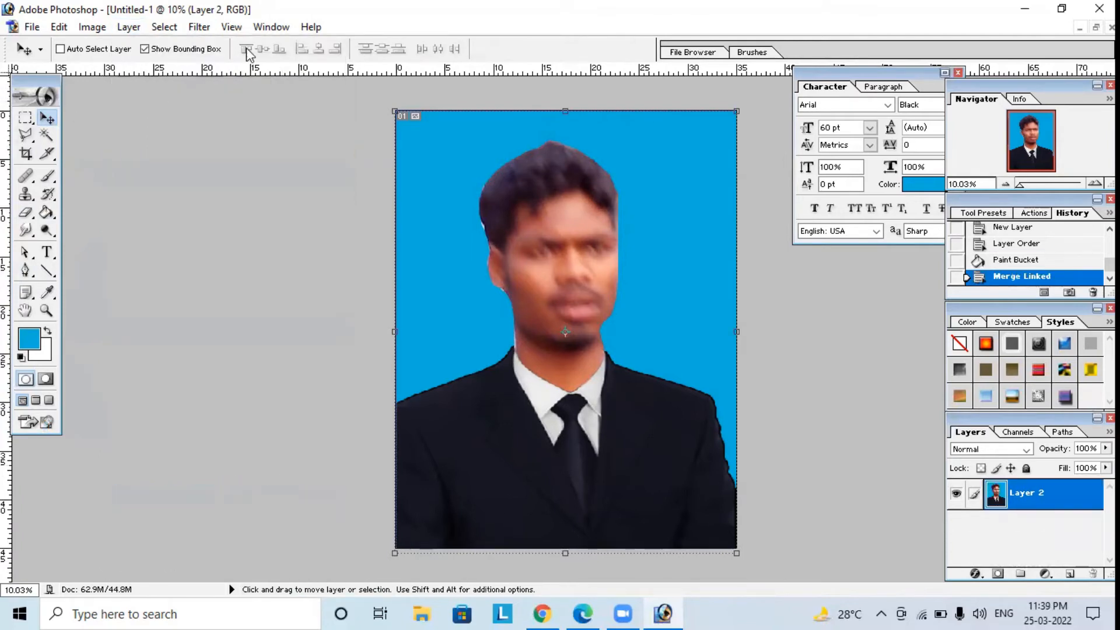
Resize the image to a document size of 3.5 cm wide by 4.5 cm high.
click(92, 27)
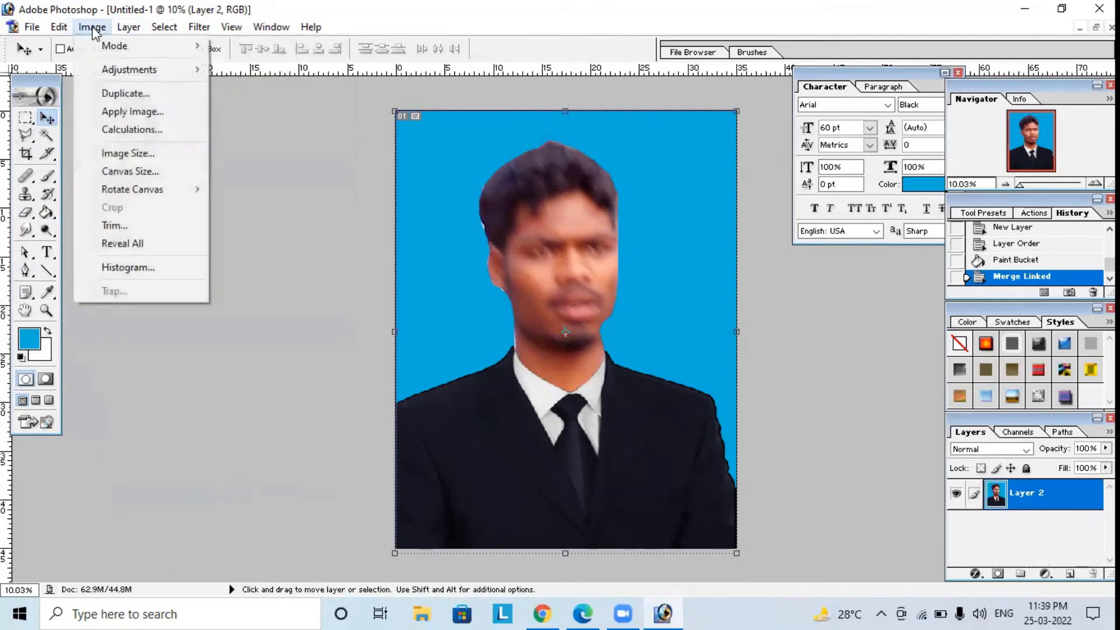
click(125, 153)
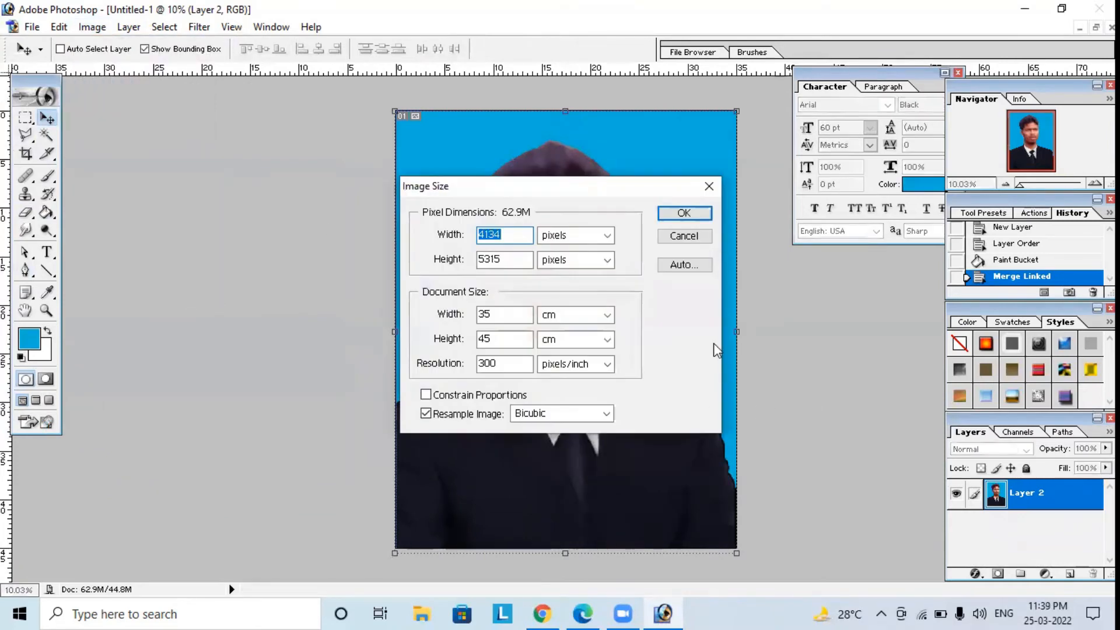
double_click(517, 315)
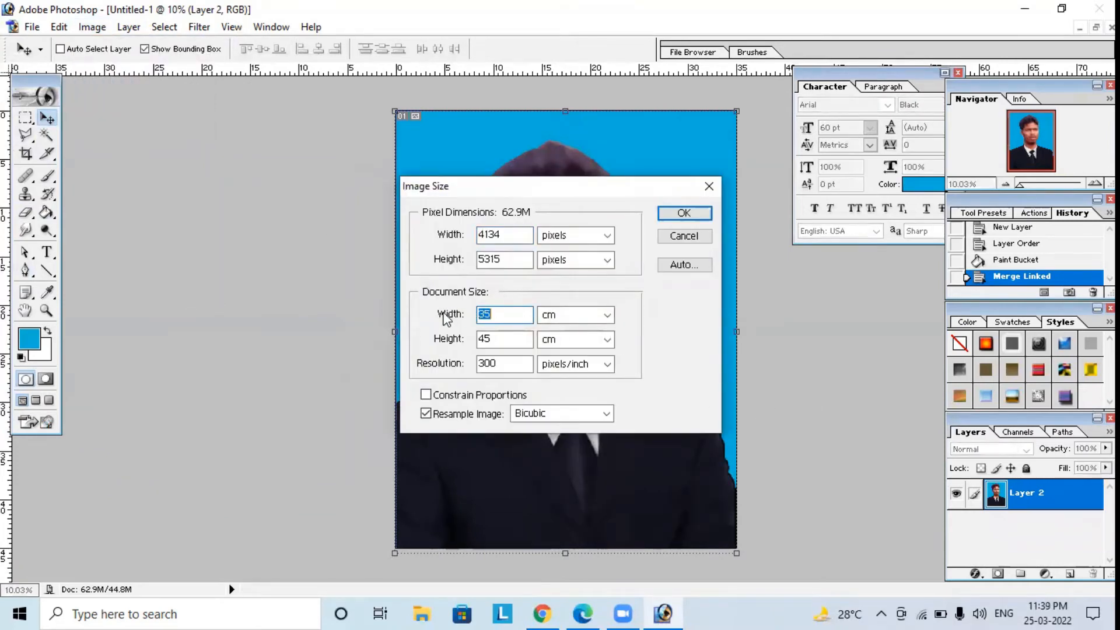
text(3)
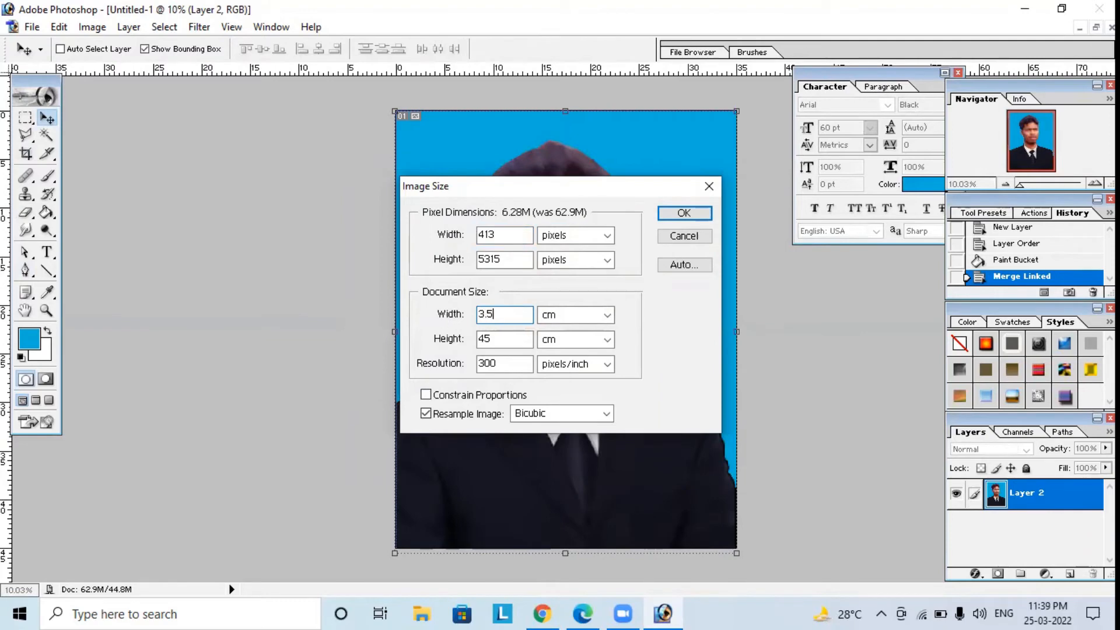
text(.5)
key(Tab)
key(Tab)
text(4.5)
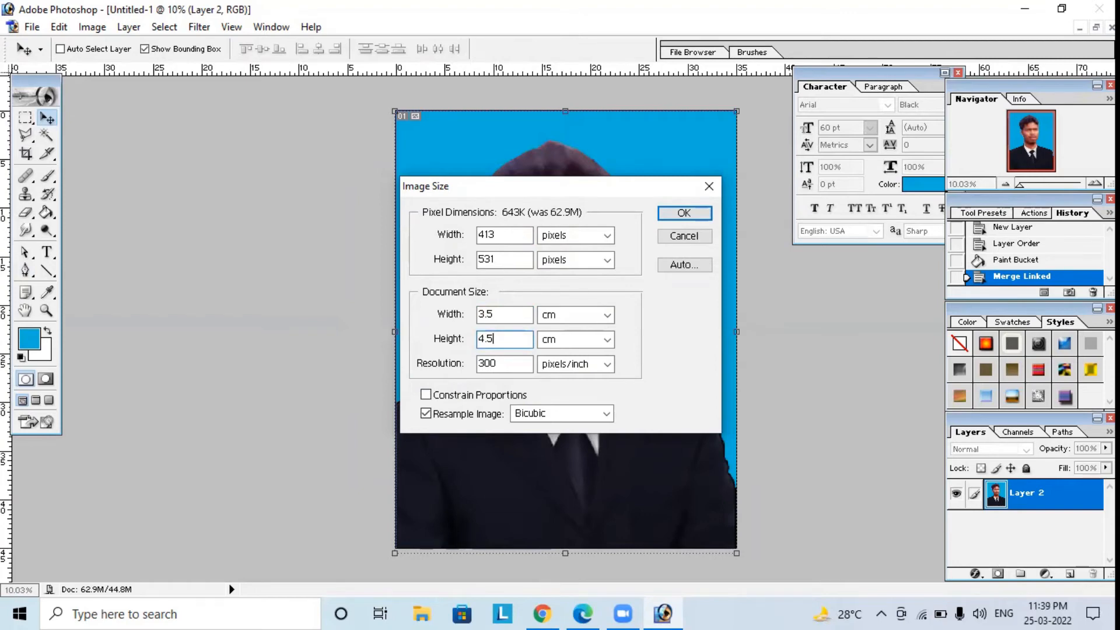
click(666, 215)
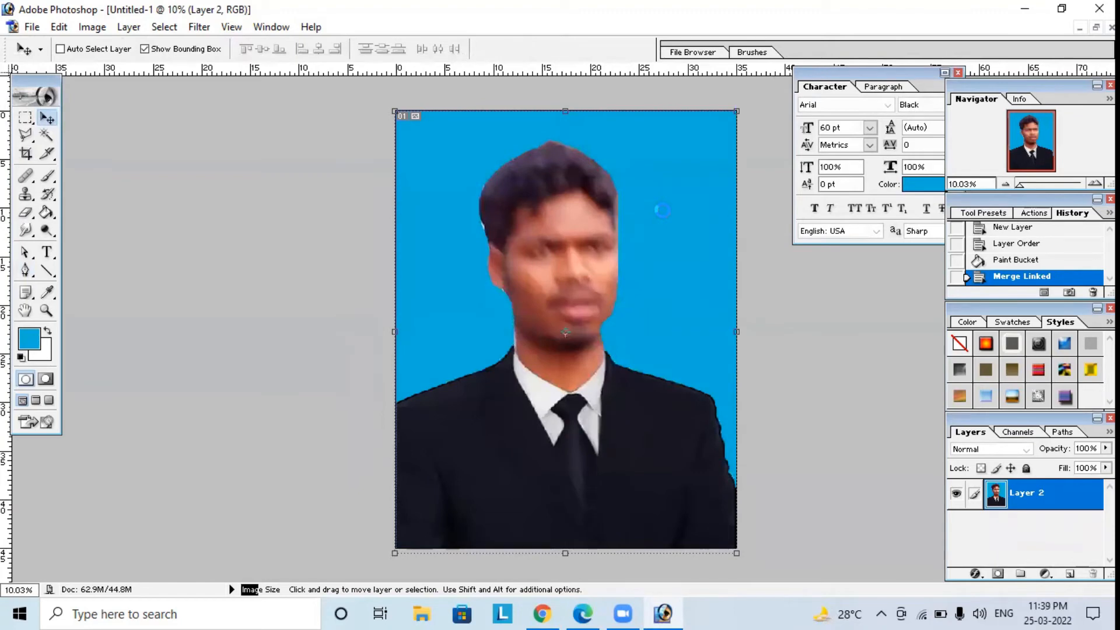
key(ctrl+0)
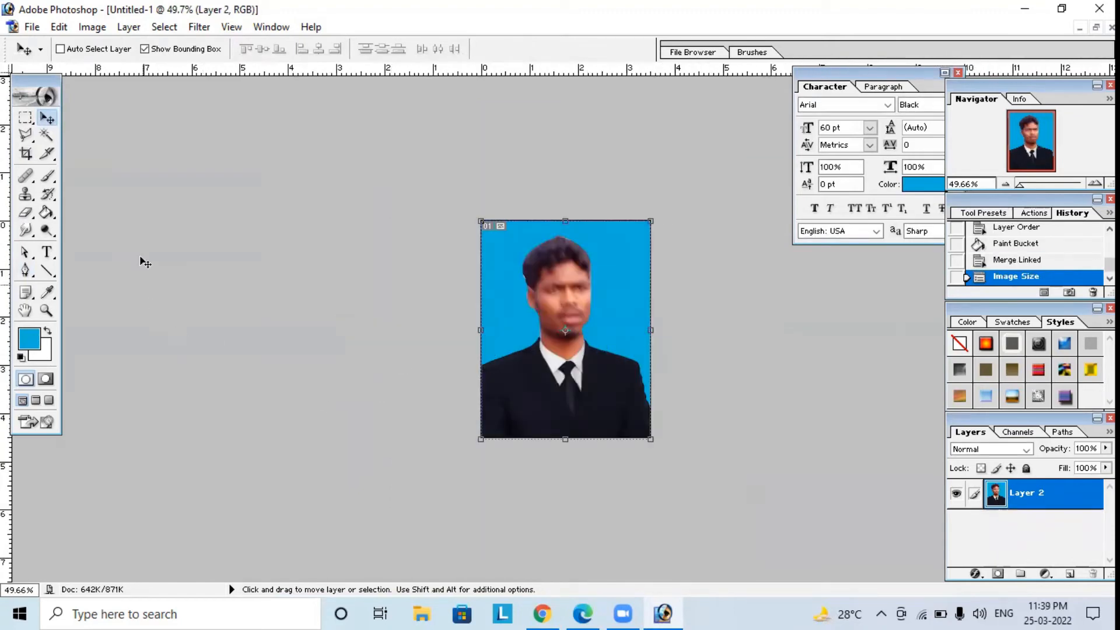
Add a 20 px white (FFFFFF) stroke, located at center, around the edge of the passport photo.
click(59, 26)
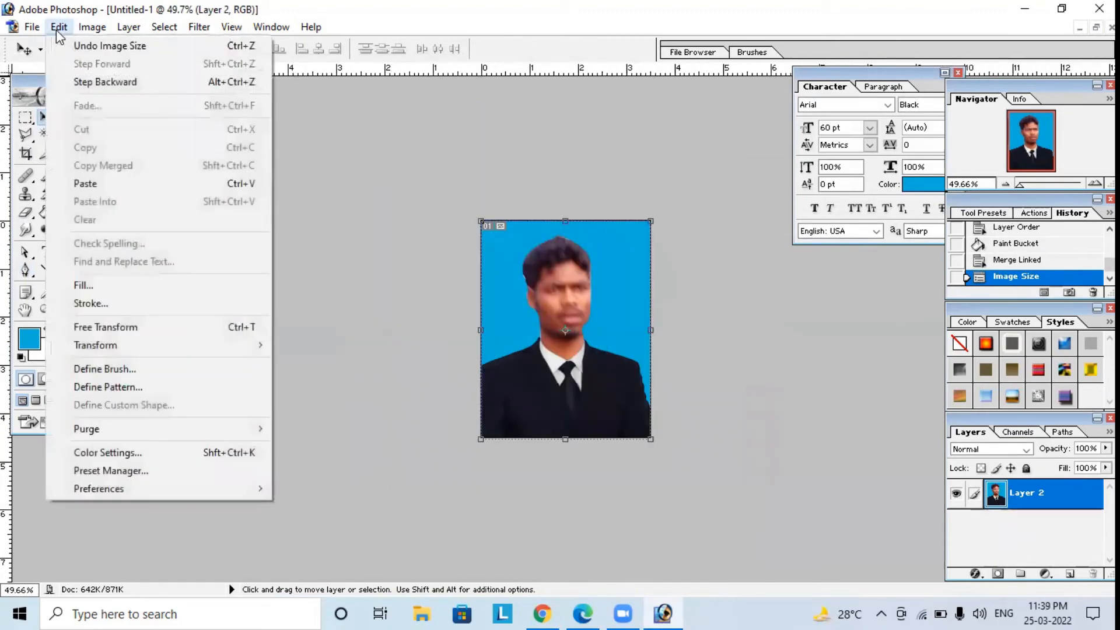
click(116, 304)
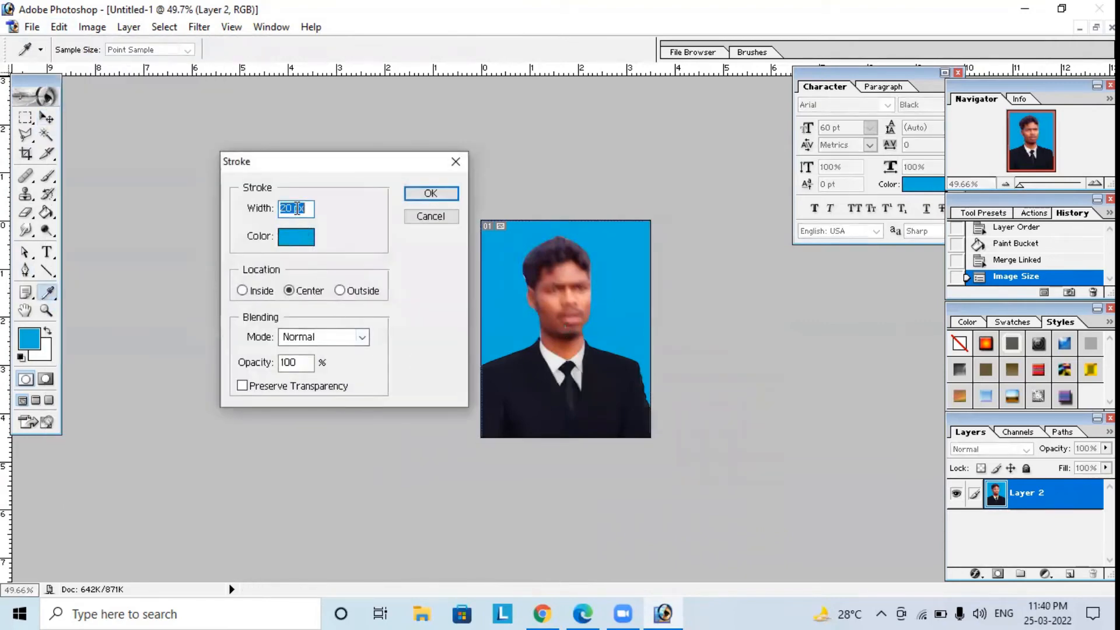
click(296, 237)
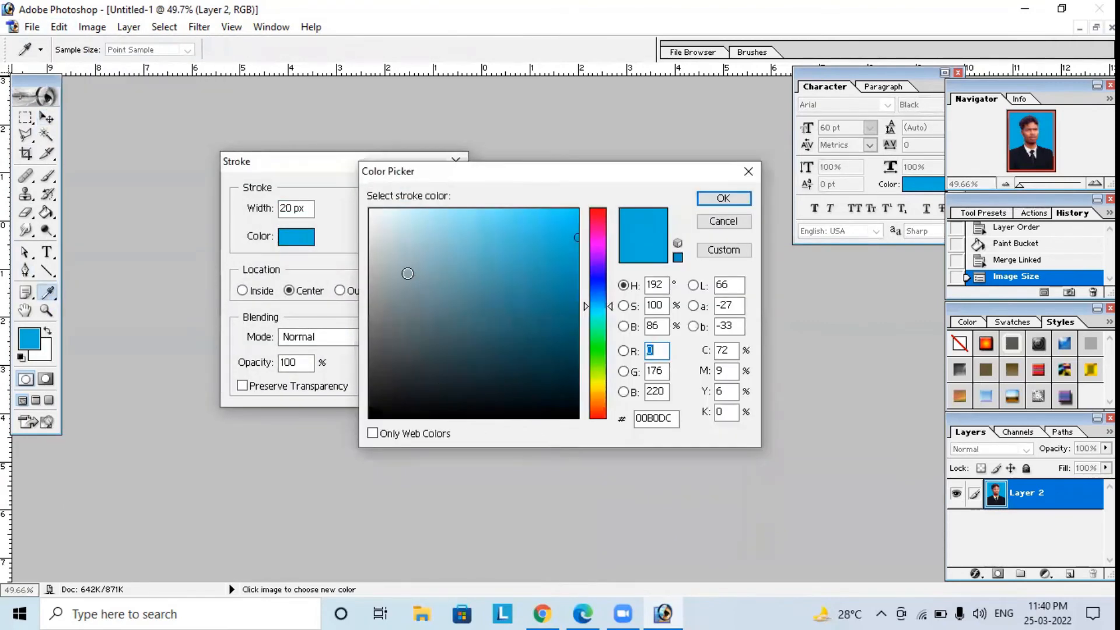
click(375, 215)
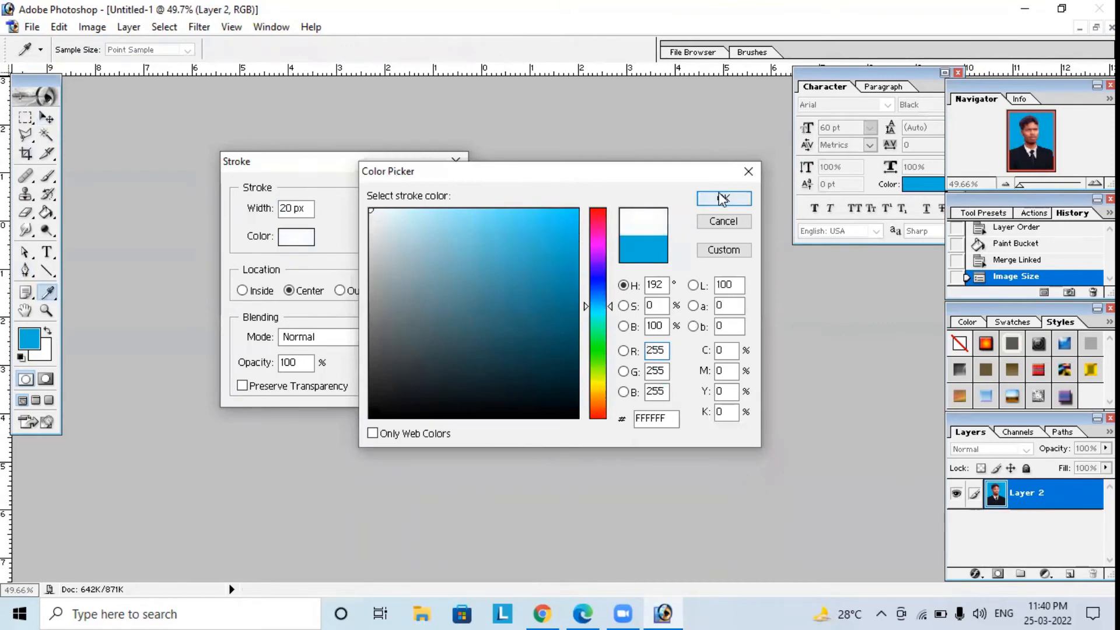
click(721, 196)
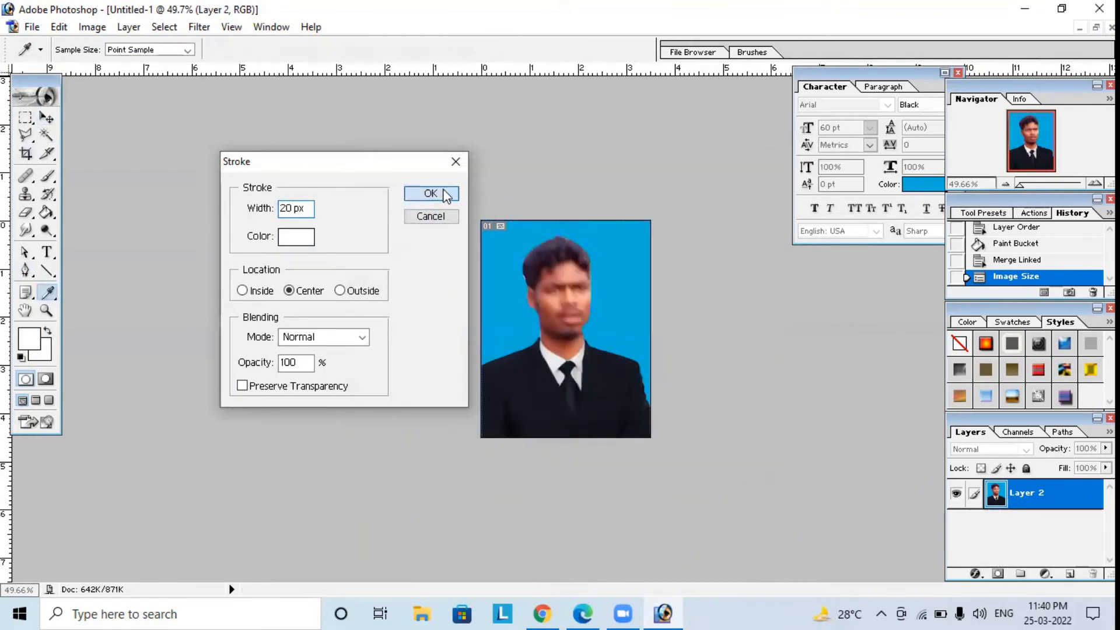
click(430, 193)
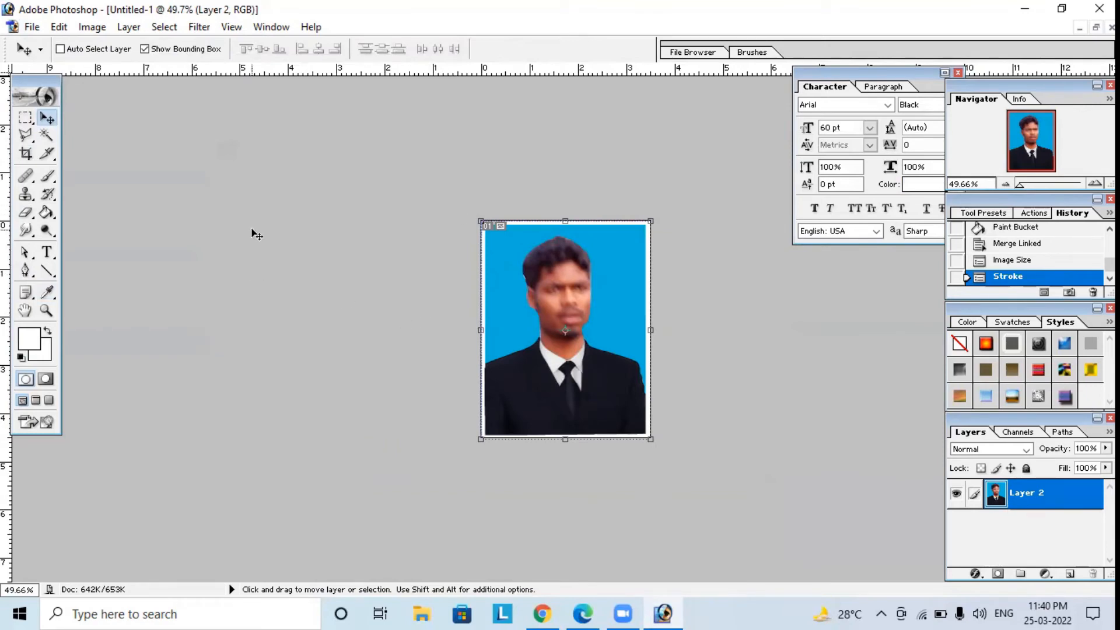
Create a new A4 document in RGB Color with transparent contents.
click(32, 27)
click(56, 46)
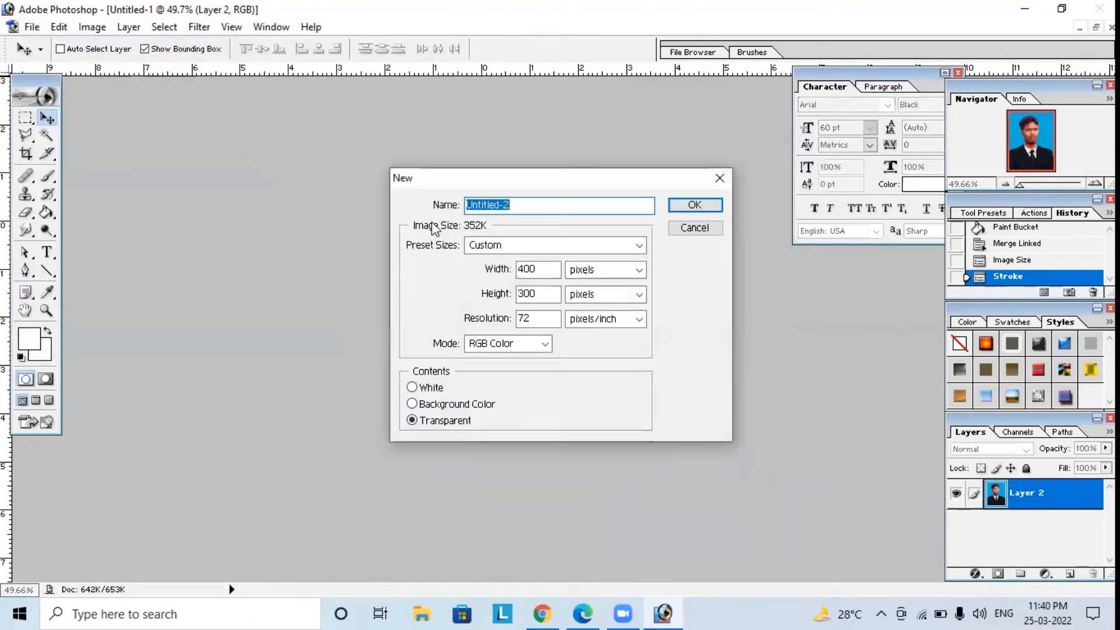
click(484, 245)
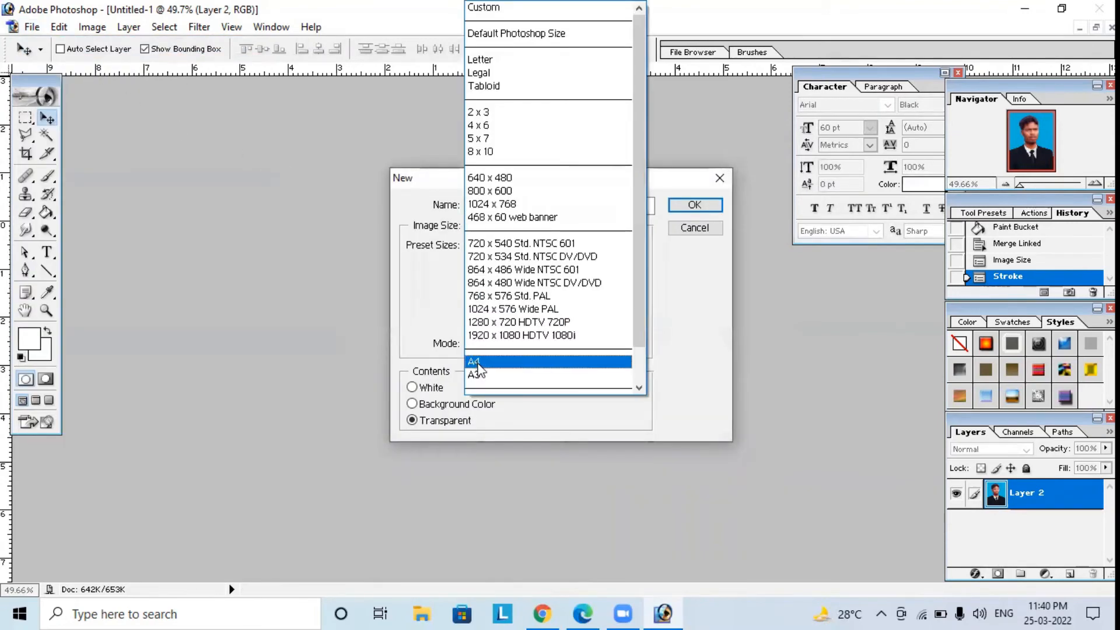
click(477, 365)
click(679, 206)
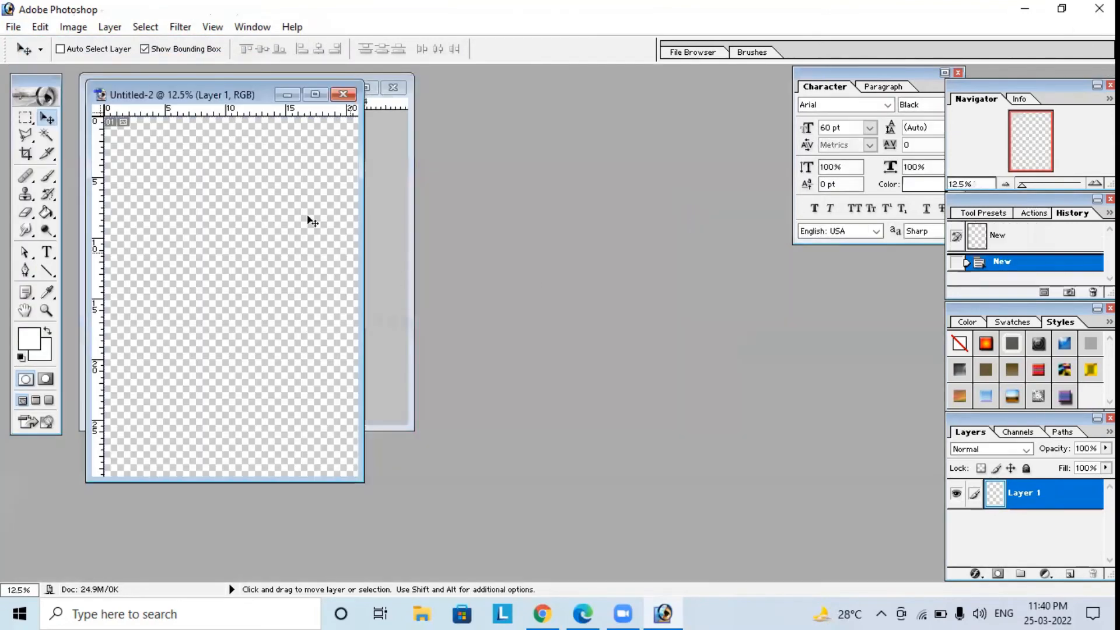
Copy the bordered passport photo from Untitled-1 into the blank A4 document and maximize that document's window.
click(391, 133)
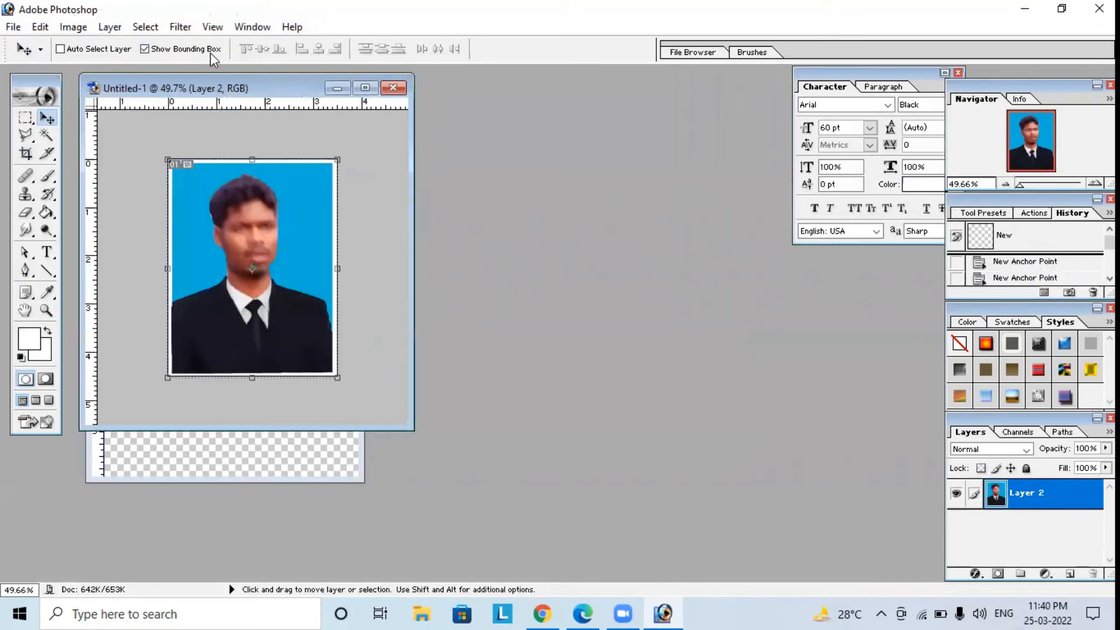
drag(229, 95, 632, 92)
drag(630, 244, 216, 187)
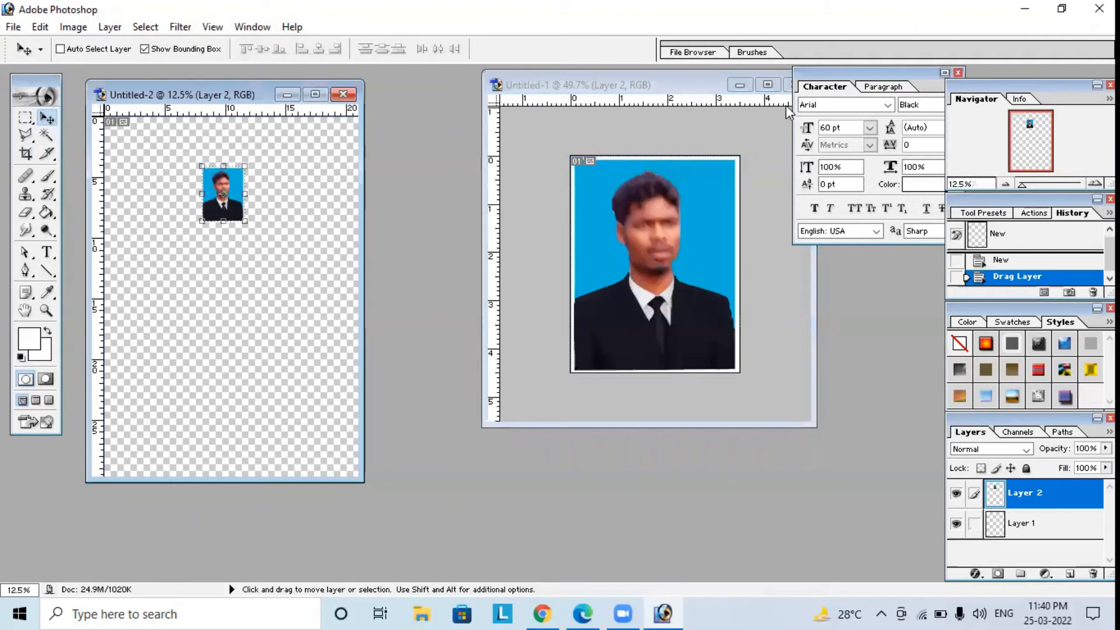
click(316, 95)
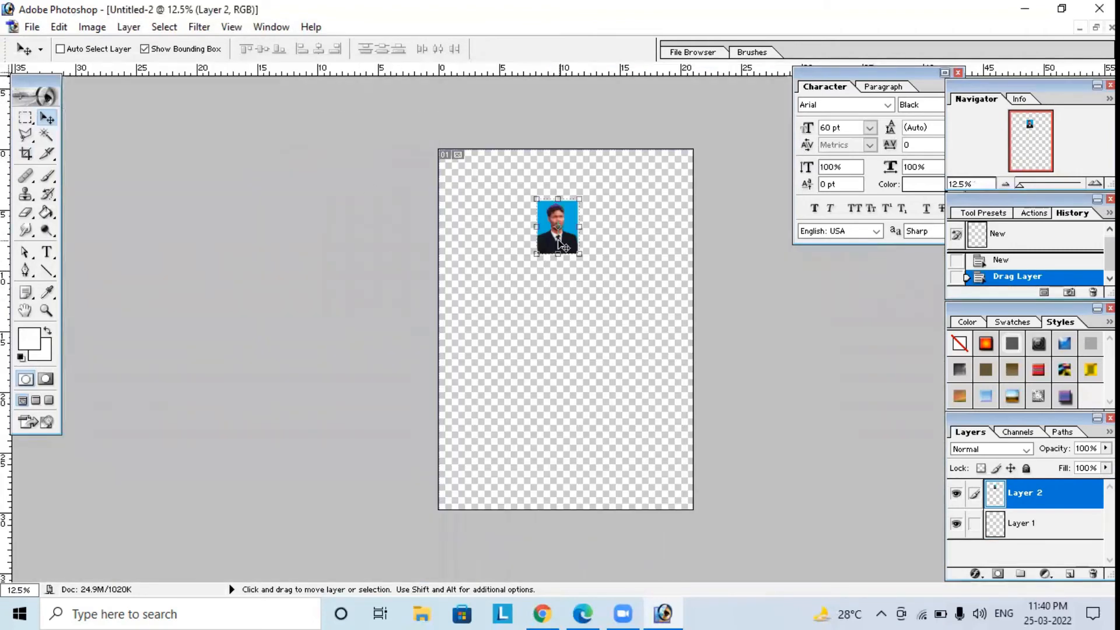
Fill Layer 1 of the A4 page with white using the Paint Bucket.
click(1021, 524)
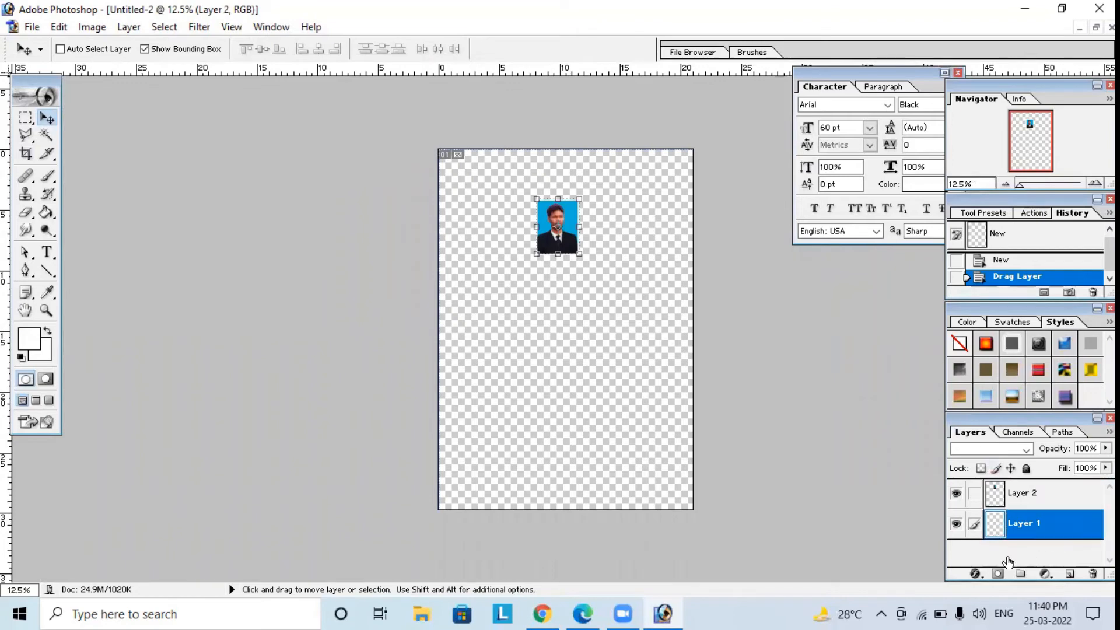
click(47, 213)
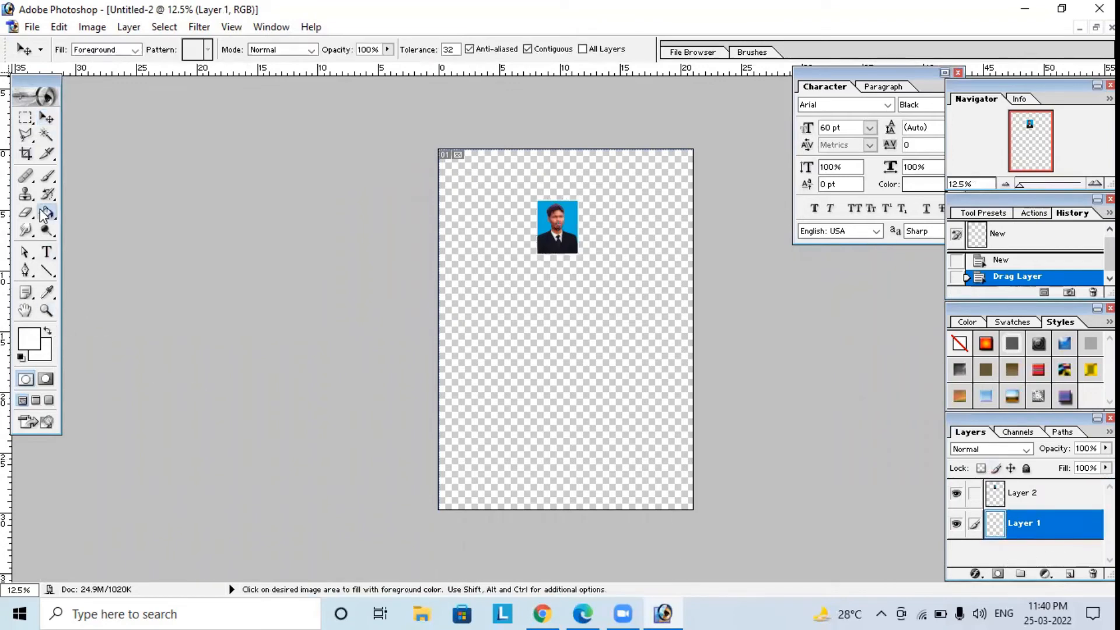
click(534, 415)
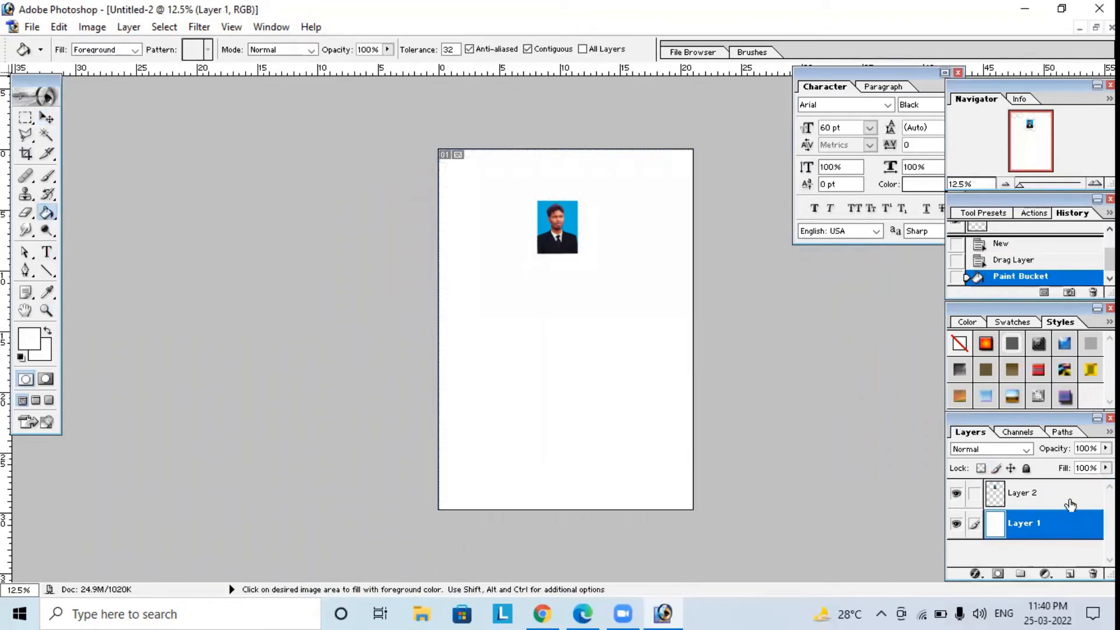
Move the photo on Layer 2 to the upper-left corner of the page, leaving a small margin.
click(1073, 501)
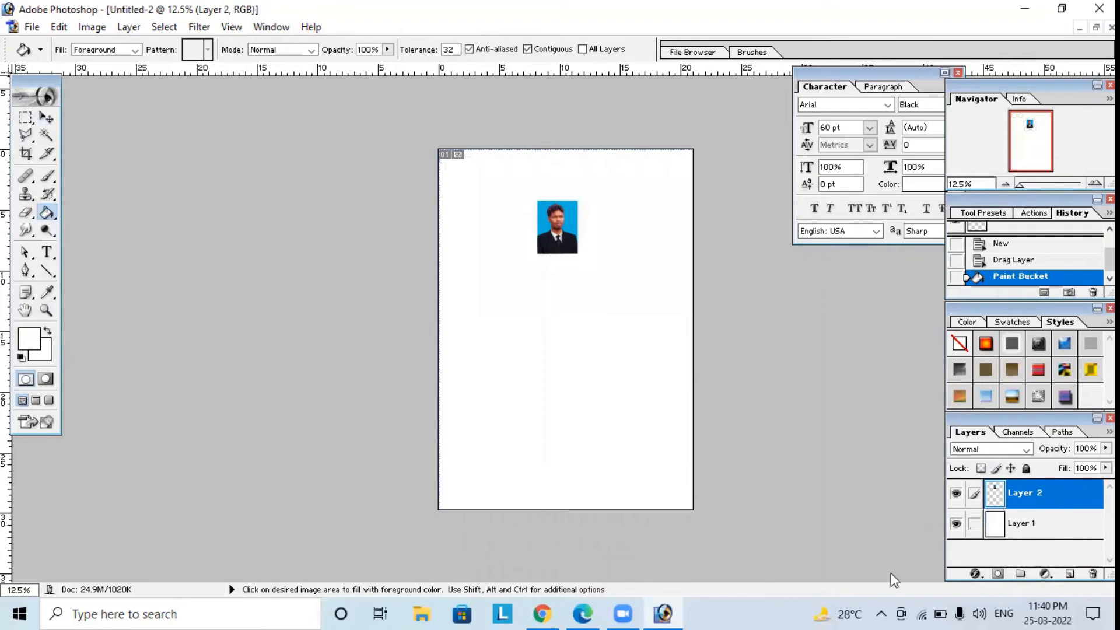
click(46, 119)
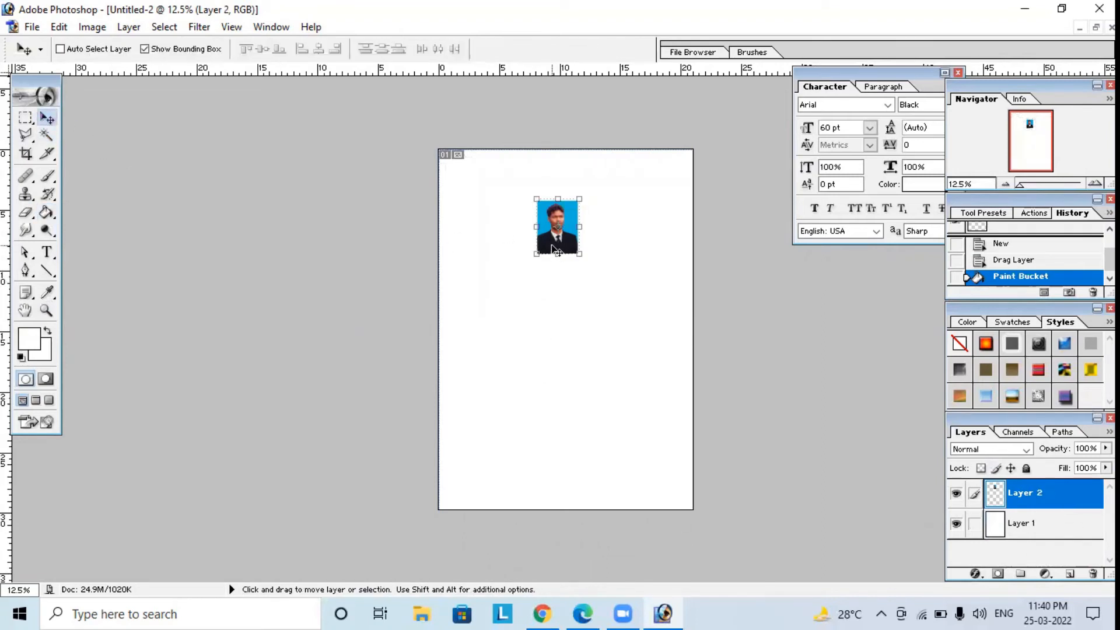
drag(554, 250, 472, 208)
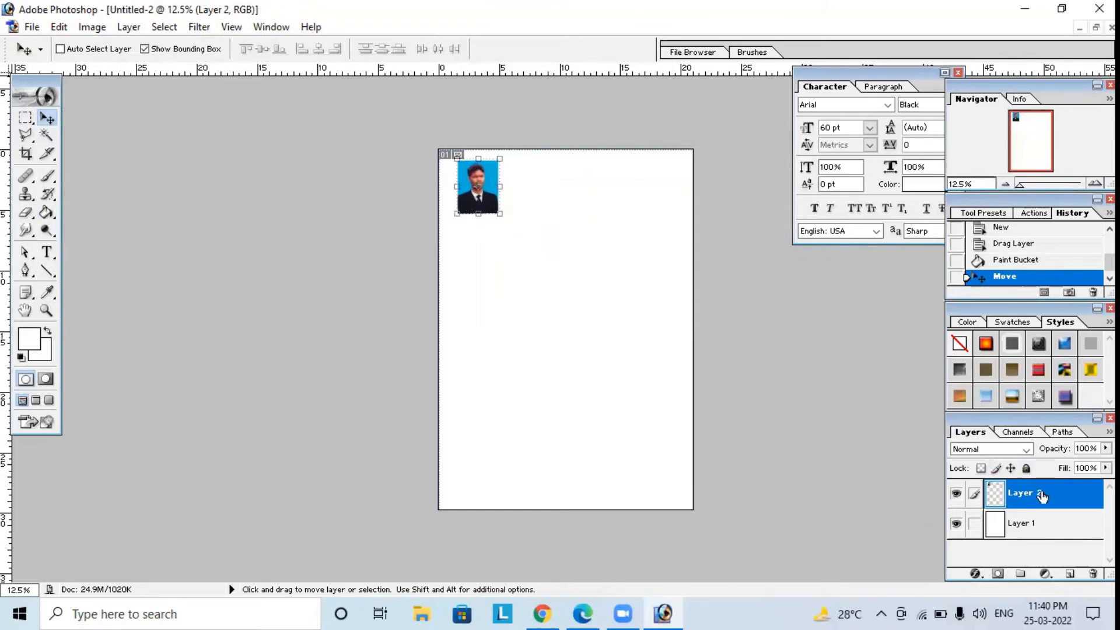
Duplicate the photo layer twice, placing each copy directly beside the previous photo to form a row of three.
right_click(1042, 496)
click(1004, 333)
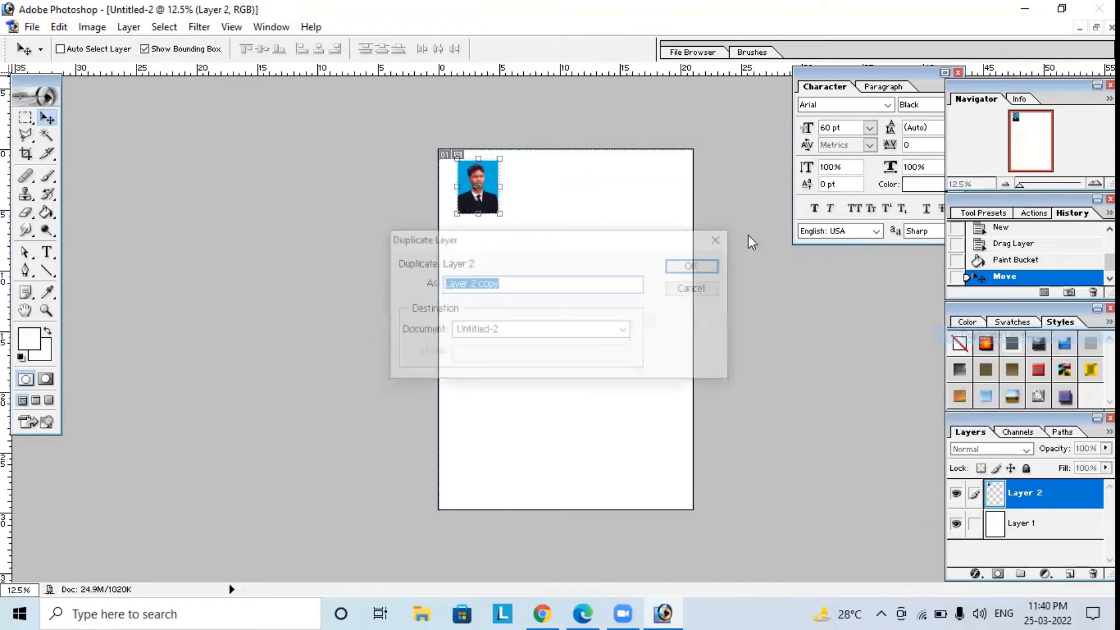
click(713, 264)
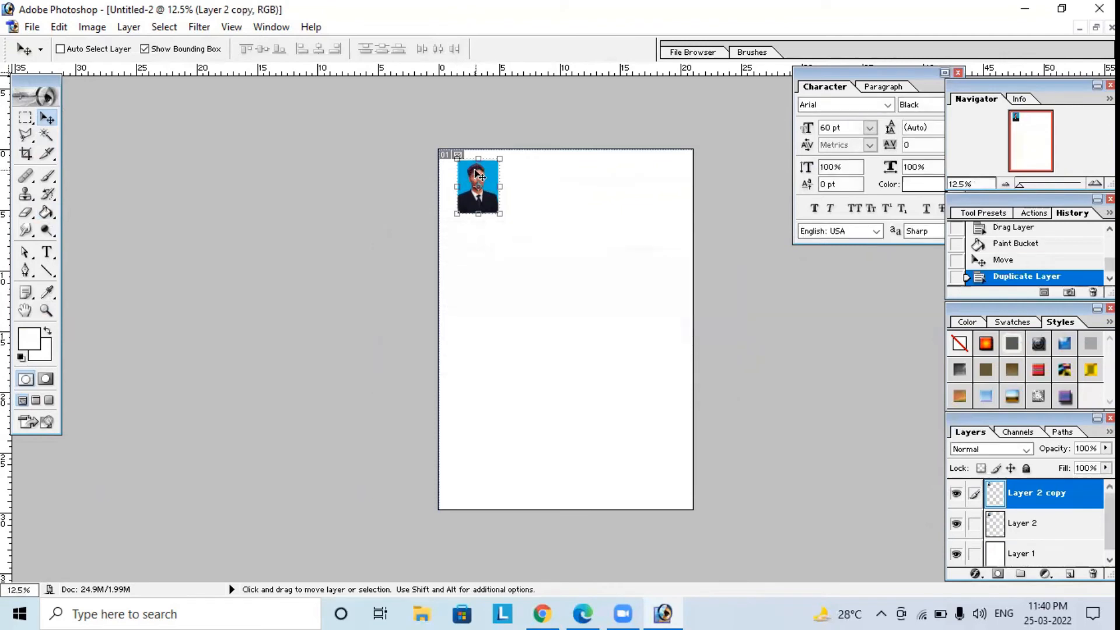
drag(477, 173, 520, 174)
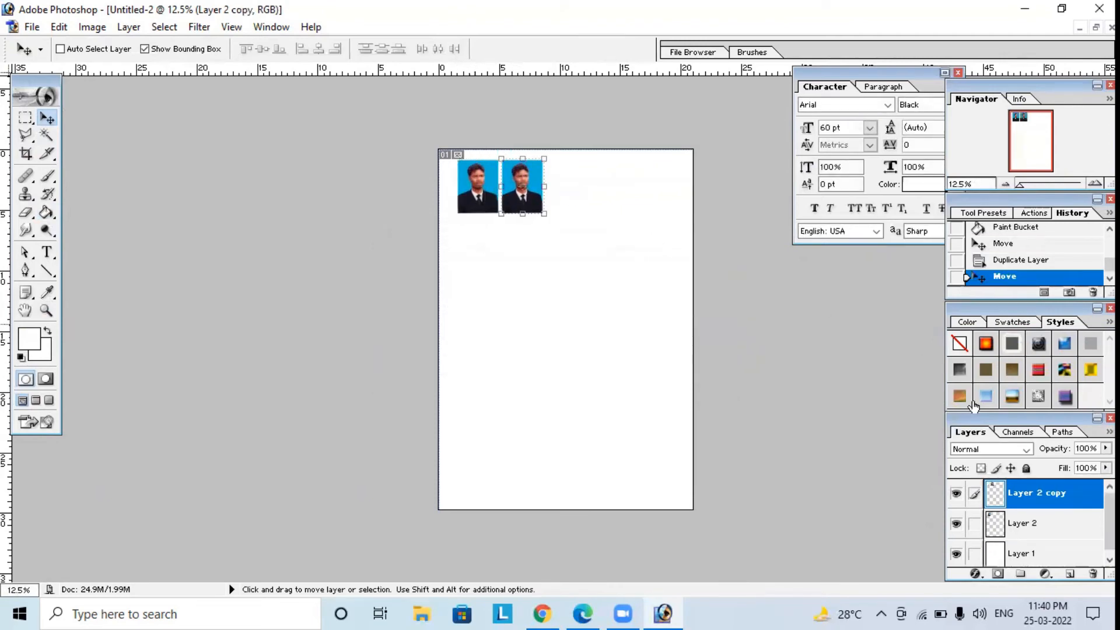
right_click(1042, 493)
click(978, 331)
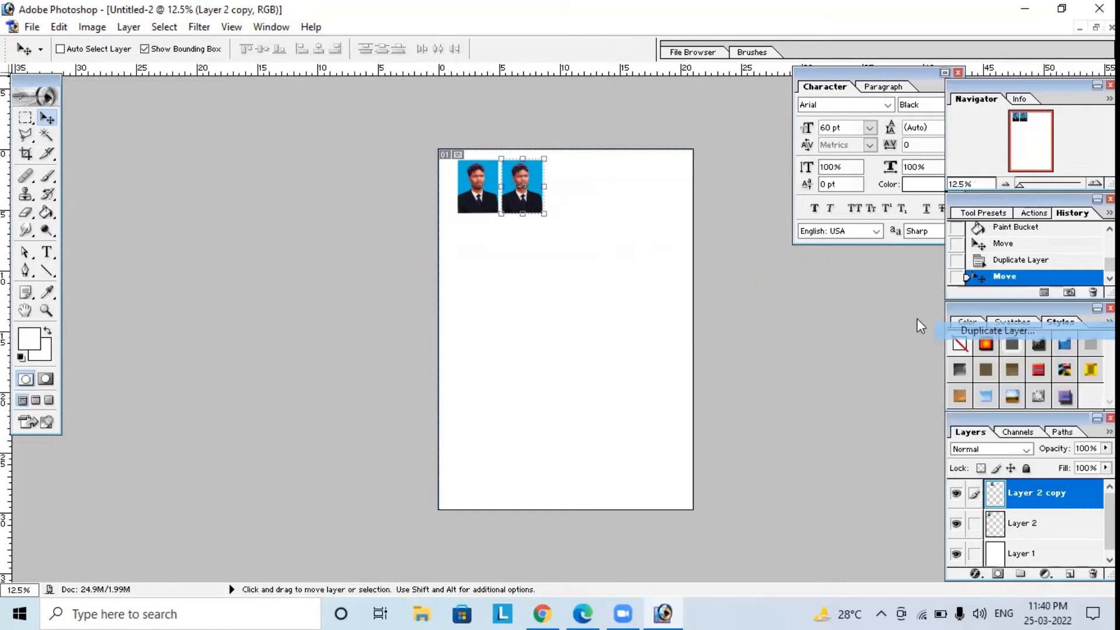
click(674, 266)
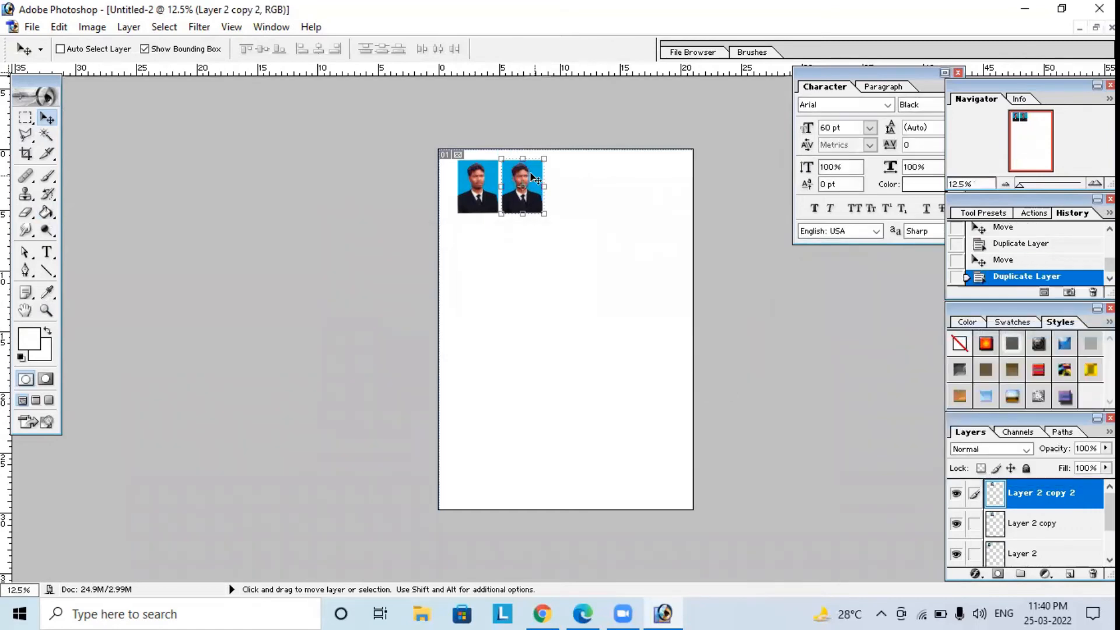
drag(535, 171, 573, 173)
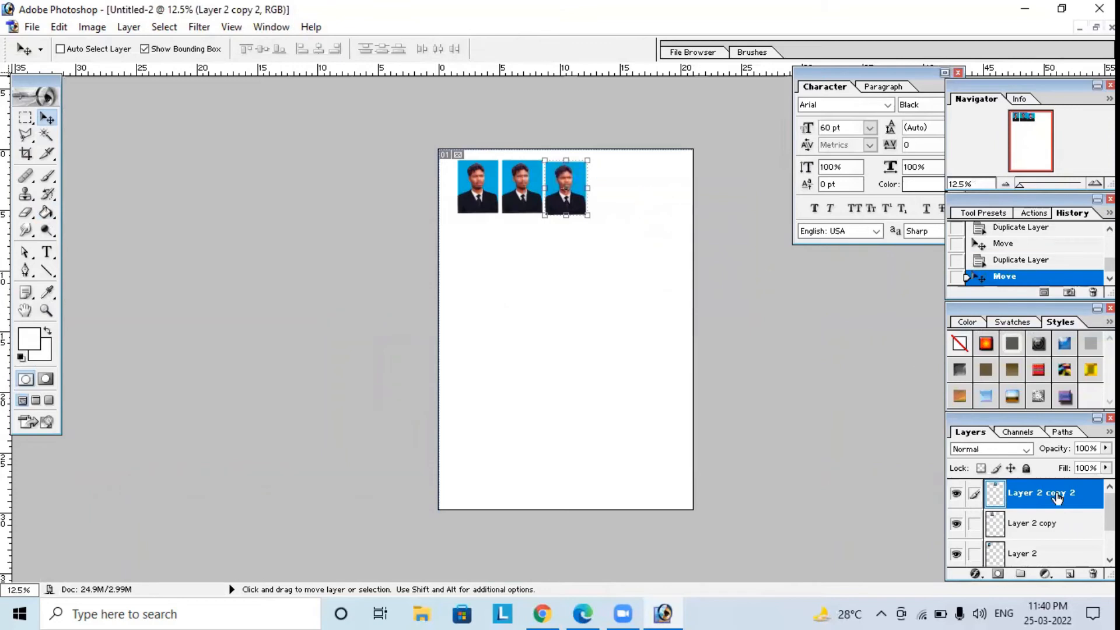
Duplicate the photo layer two more times, extending the row to five photos across the page.
right_click(1052, 506)
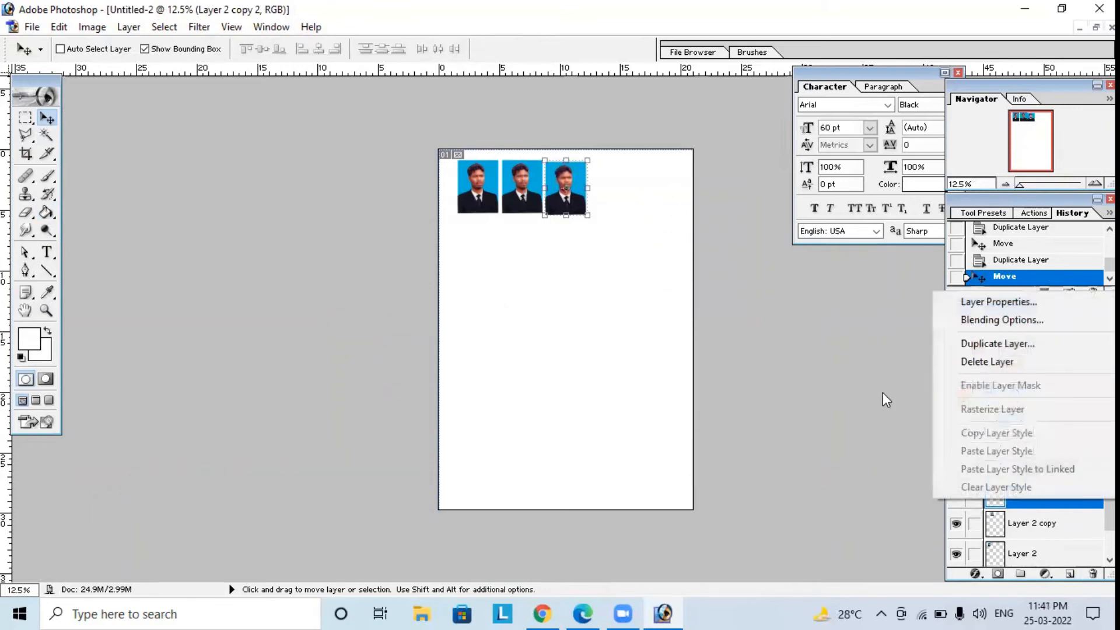
click(960, 343)
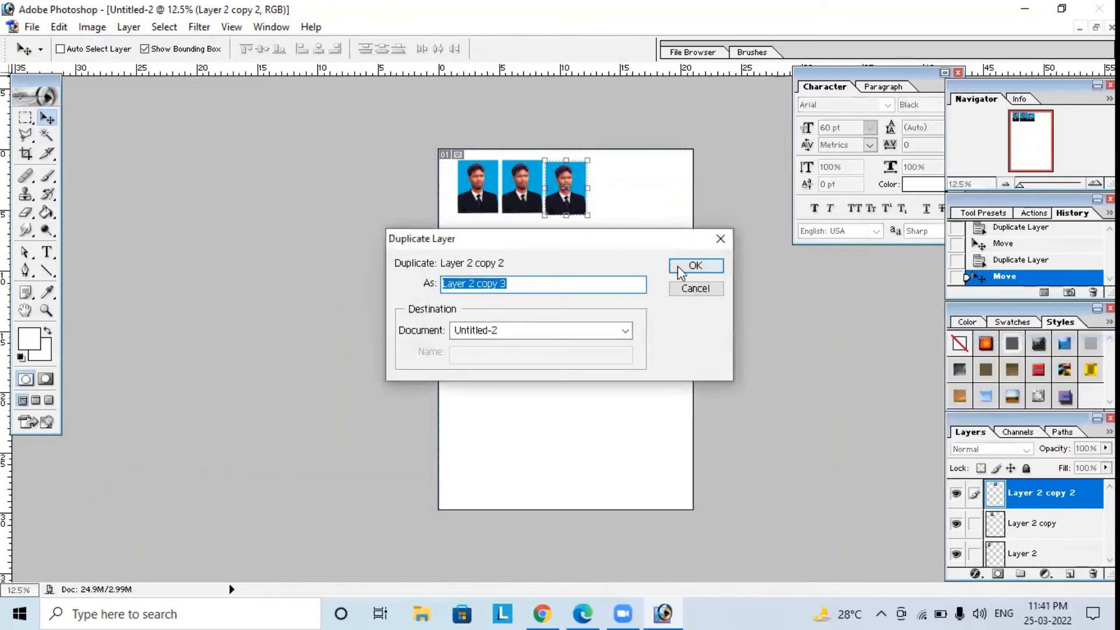
click(695, 266)
drag(586, 170, 631, 171)
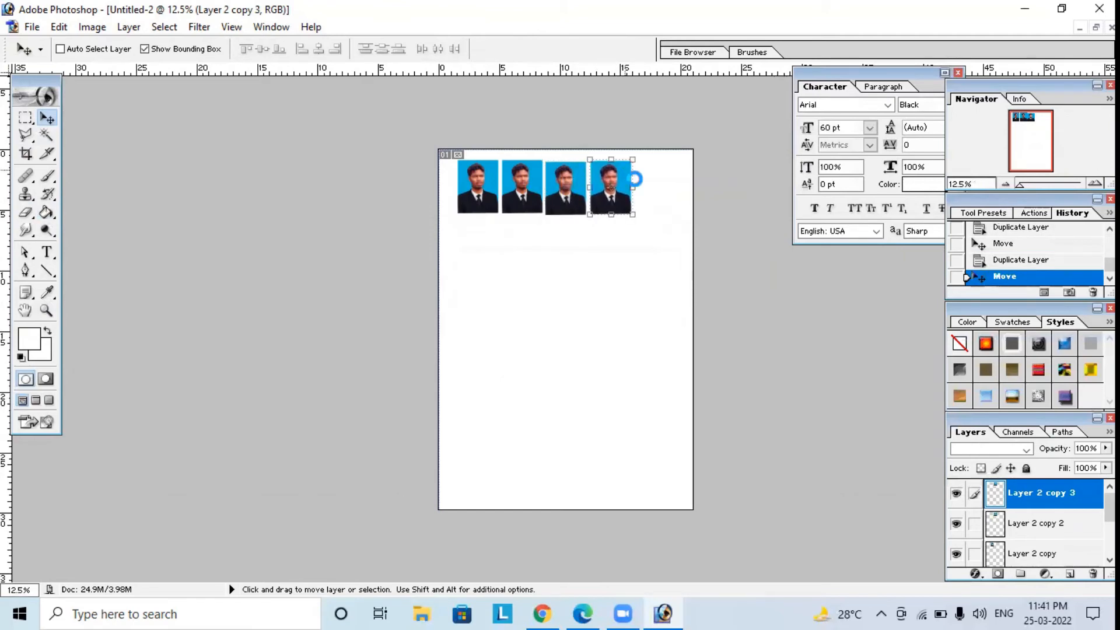
right_click(1044, 502)
click(976, 343)
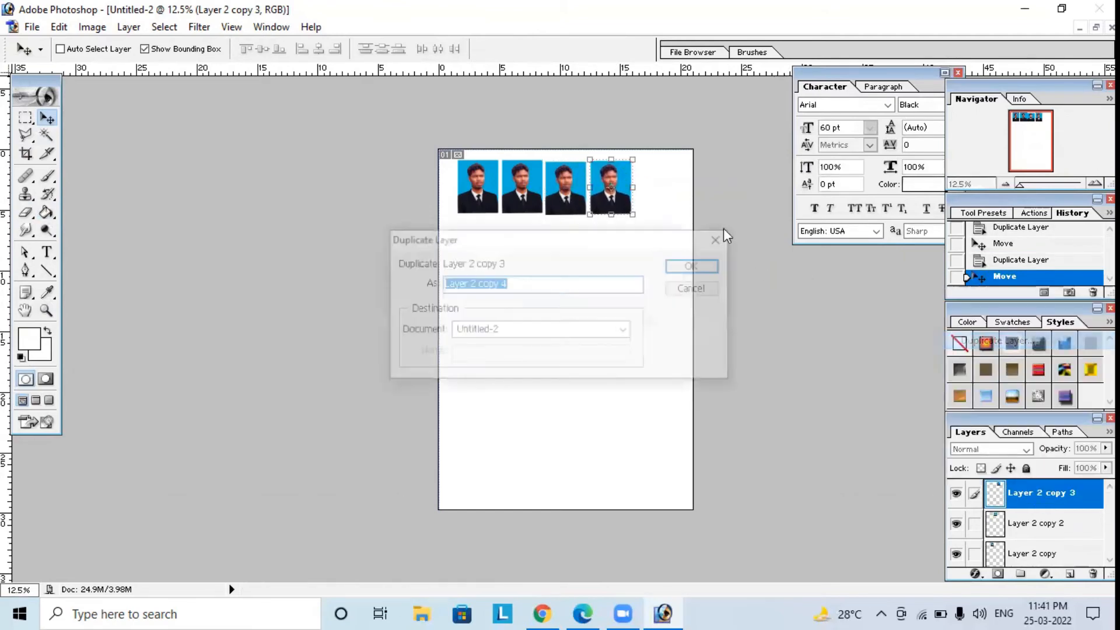
click(700, 267)
drag(616, 170, 660, 170)
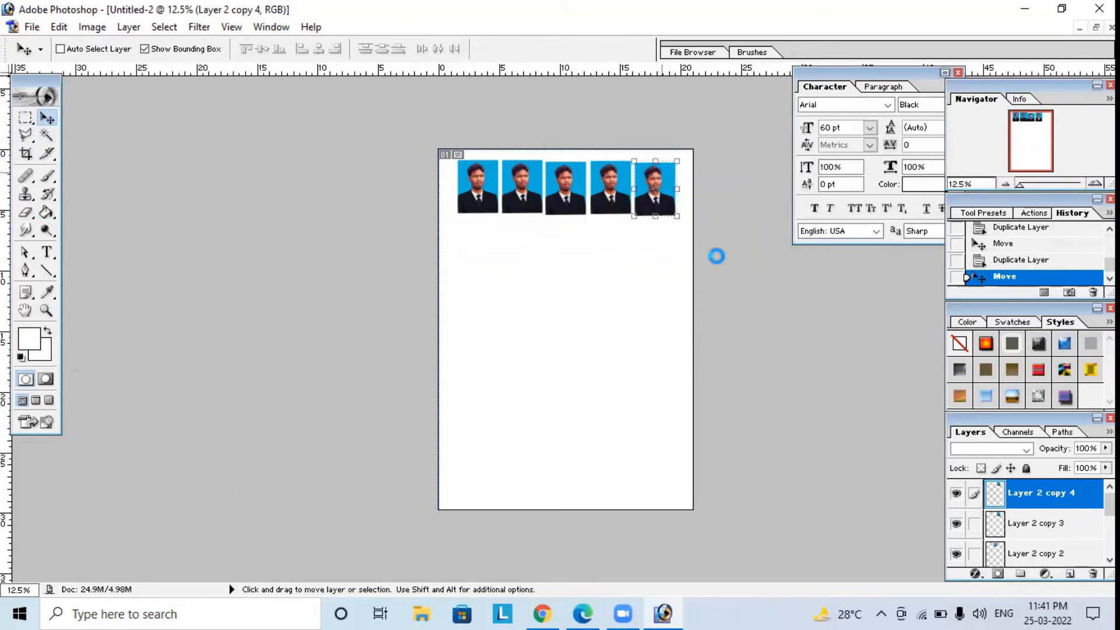
Link the five photo layers, align them by vertical centers and distribute them by horizontal centers.
click(974, 523)
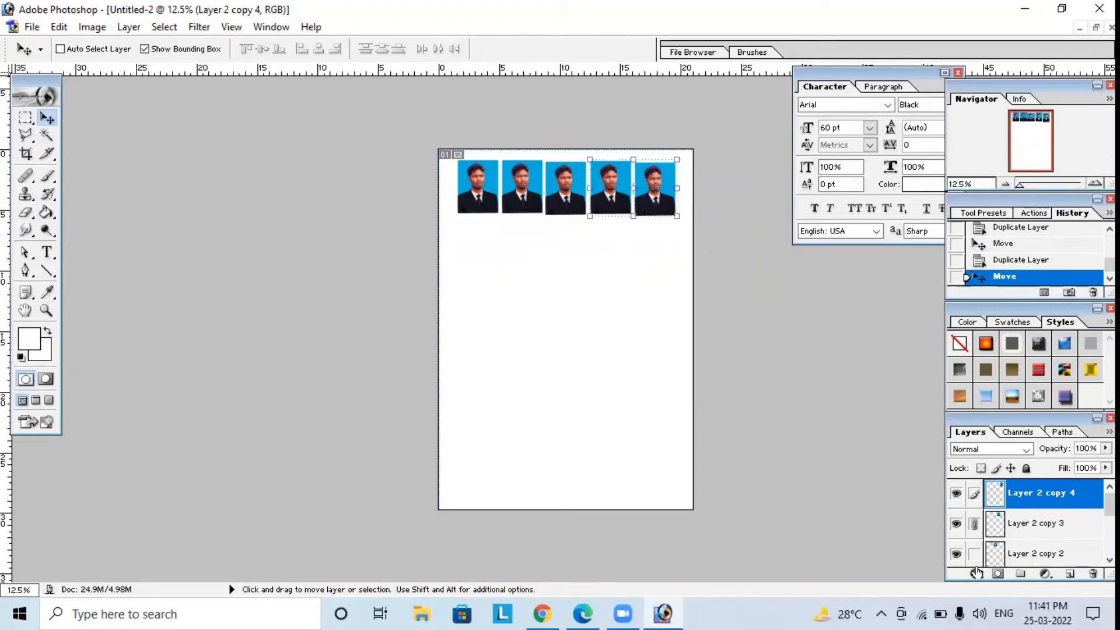
click(974, 554)
scroll(979, 559, down, 1)
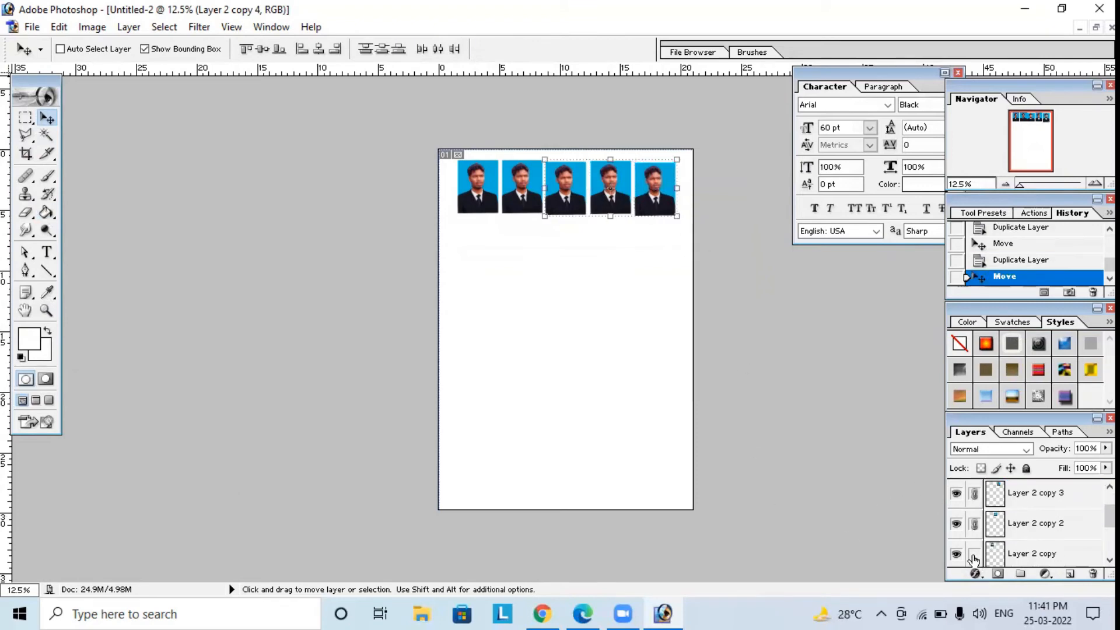
click(973, 559)
scroll(973, 559, down, 2)
click(975, 524)
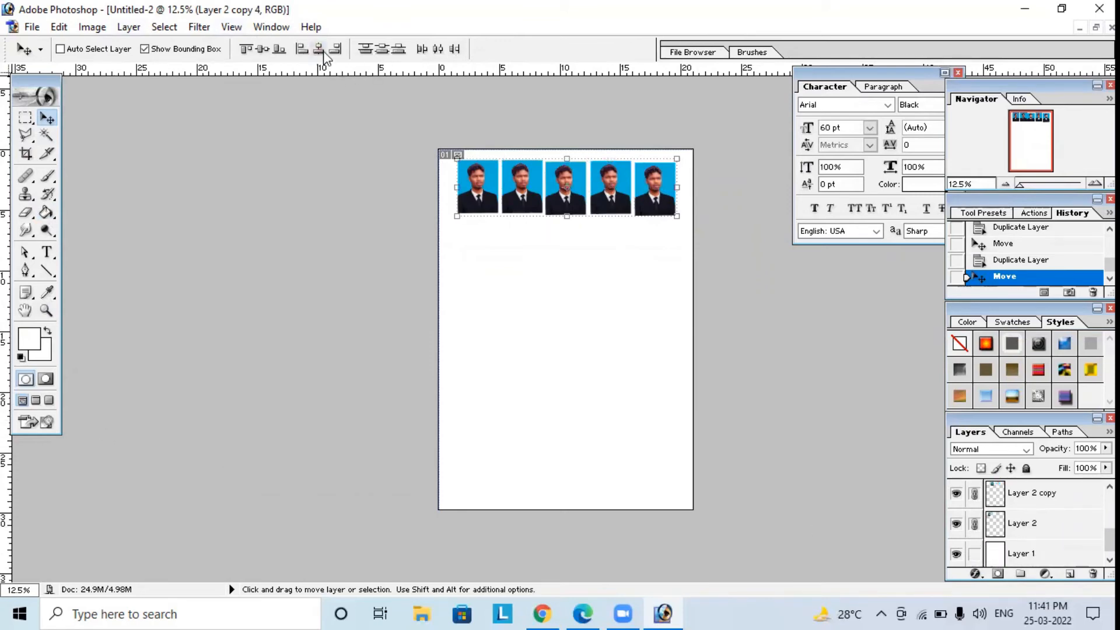
click(263, 49)
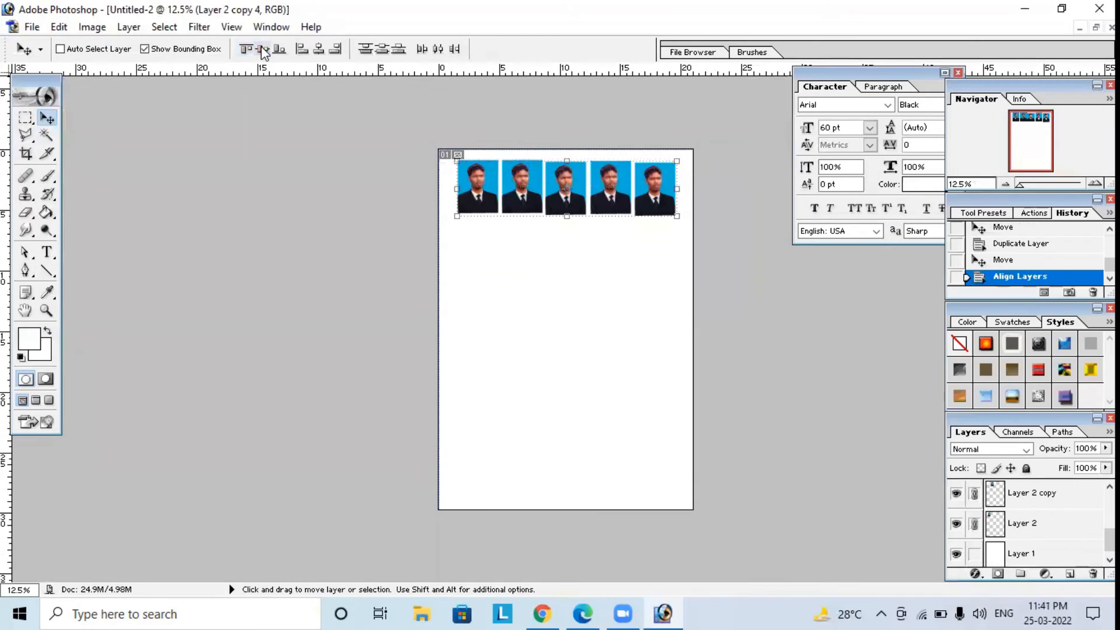
click(438, 49)
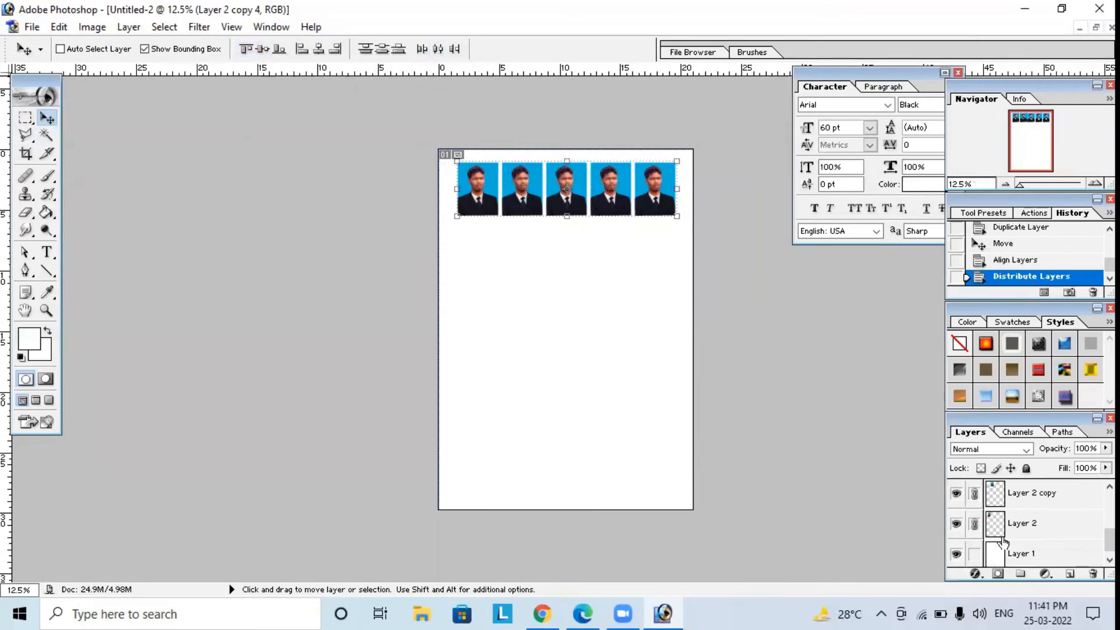
Merge the five linked photo layers into one row layer and duplicate that merged row twice.
click(128, 27)
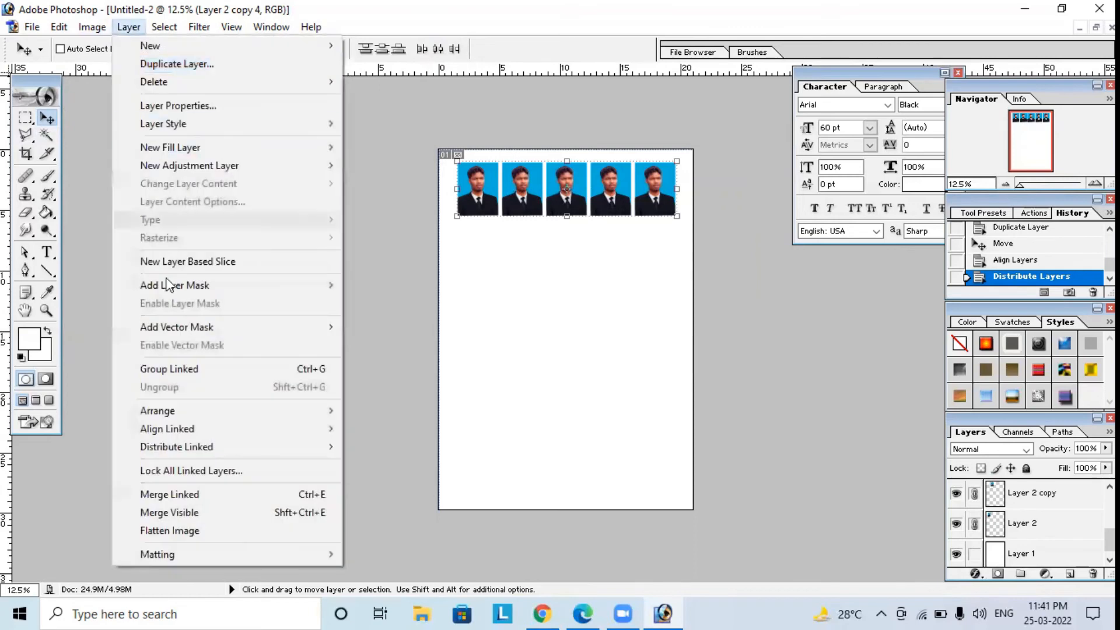
click(166, 494)
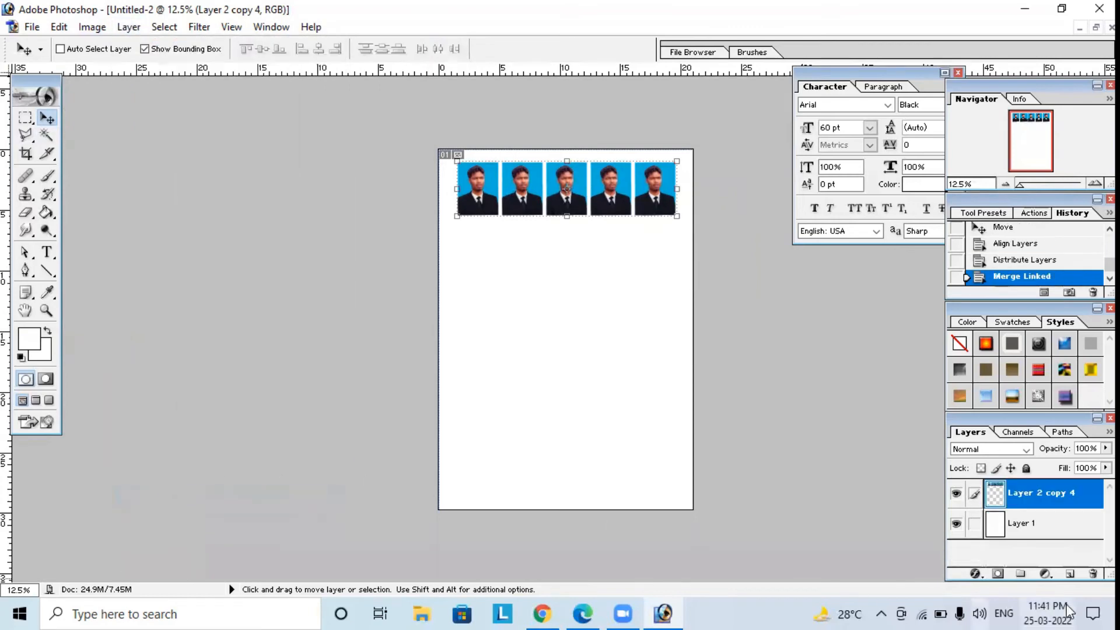
right_click(1027, 493)
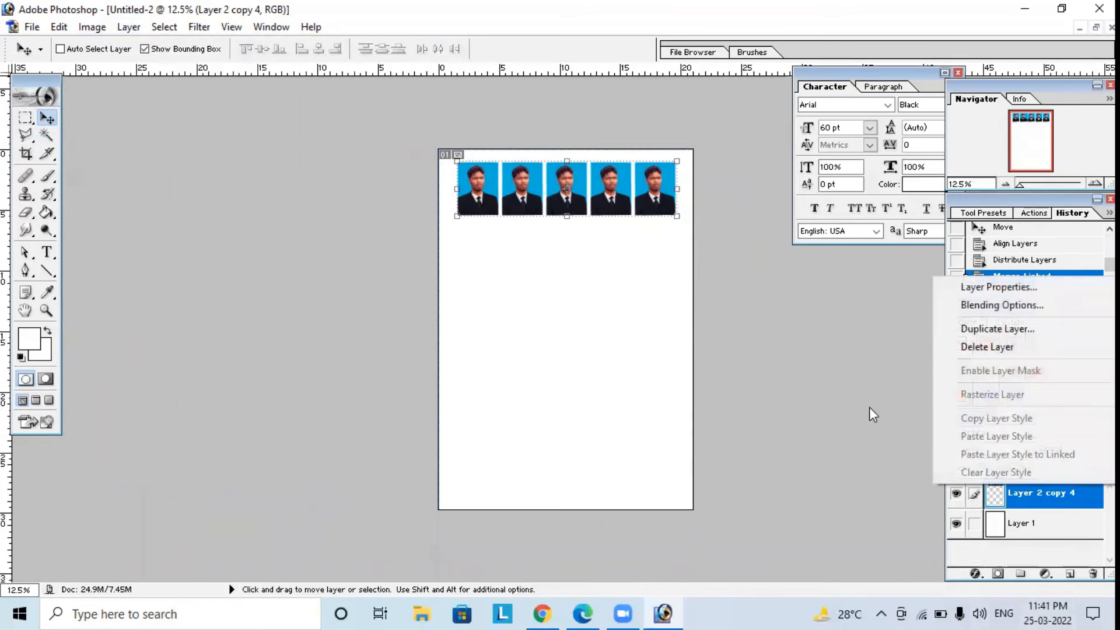
click(979, 324)
click(712, 269)
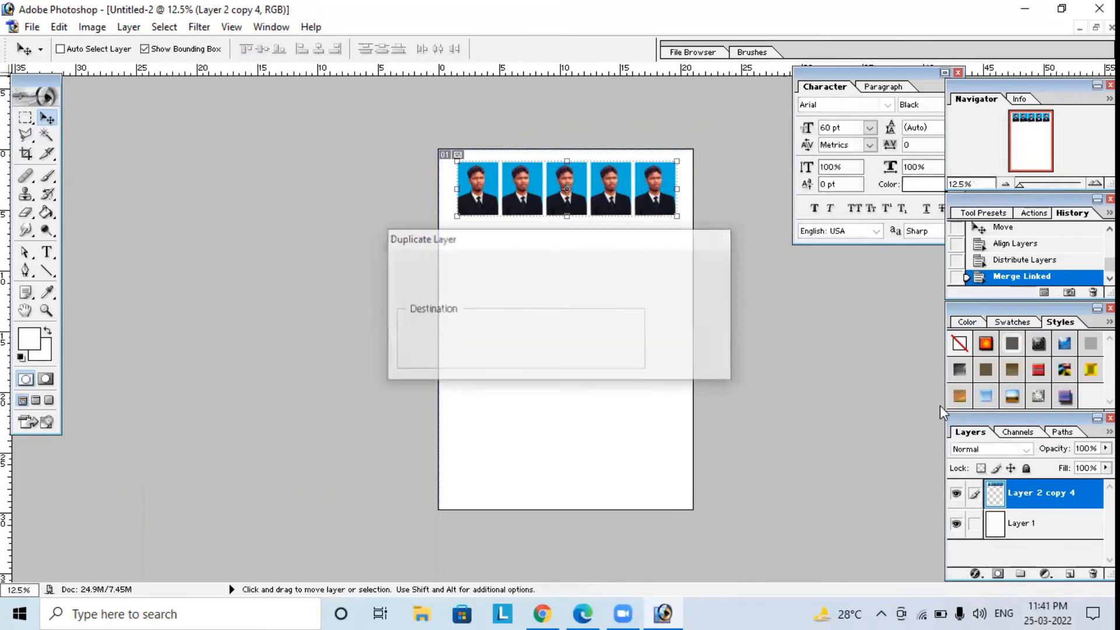
right_click(1050, 491)
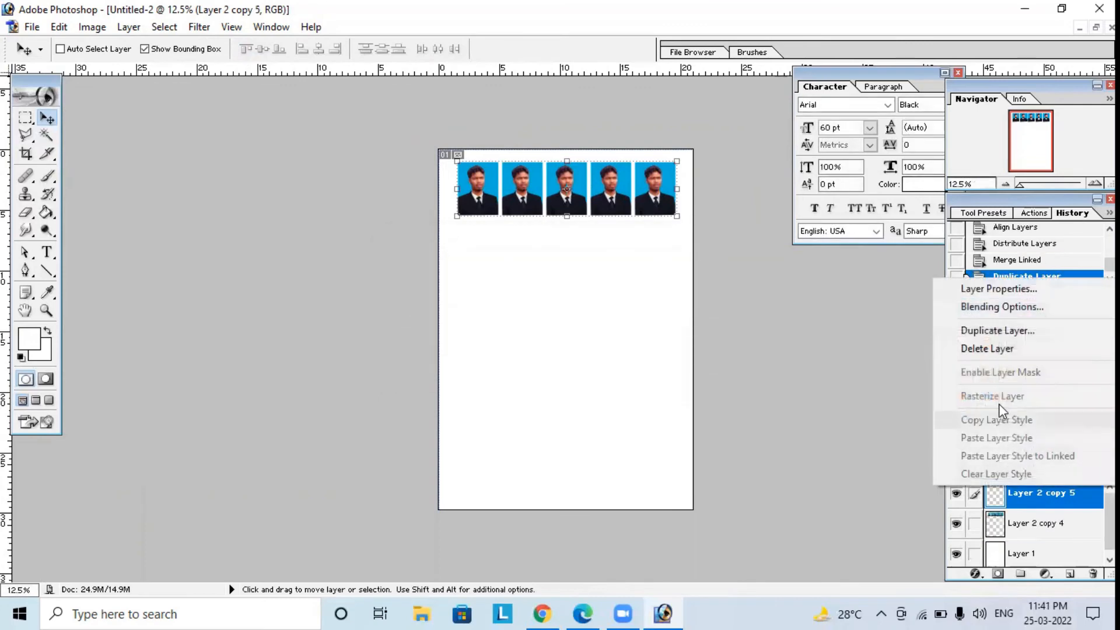
click(966, 330)
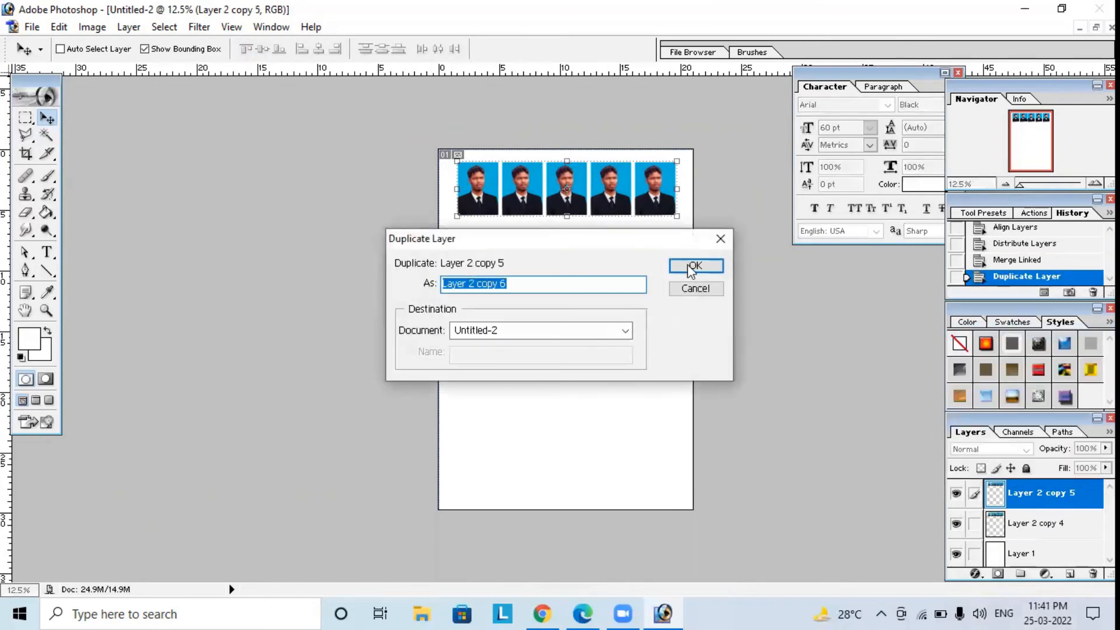
click(682, 265)
Move the two duplicated rows down the page to form the second and third rows of photos.
drag(623, 193, 617, 249)
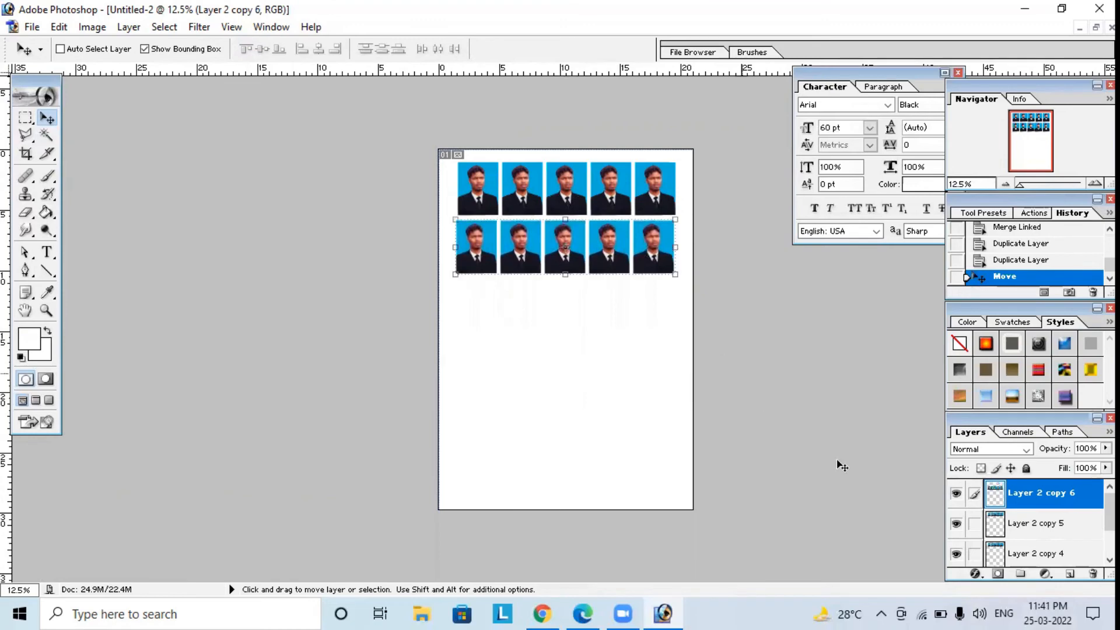
click(1028, 528)
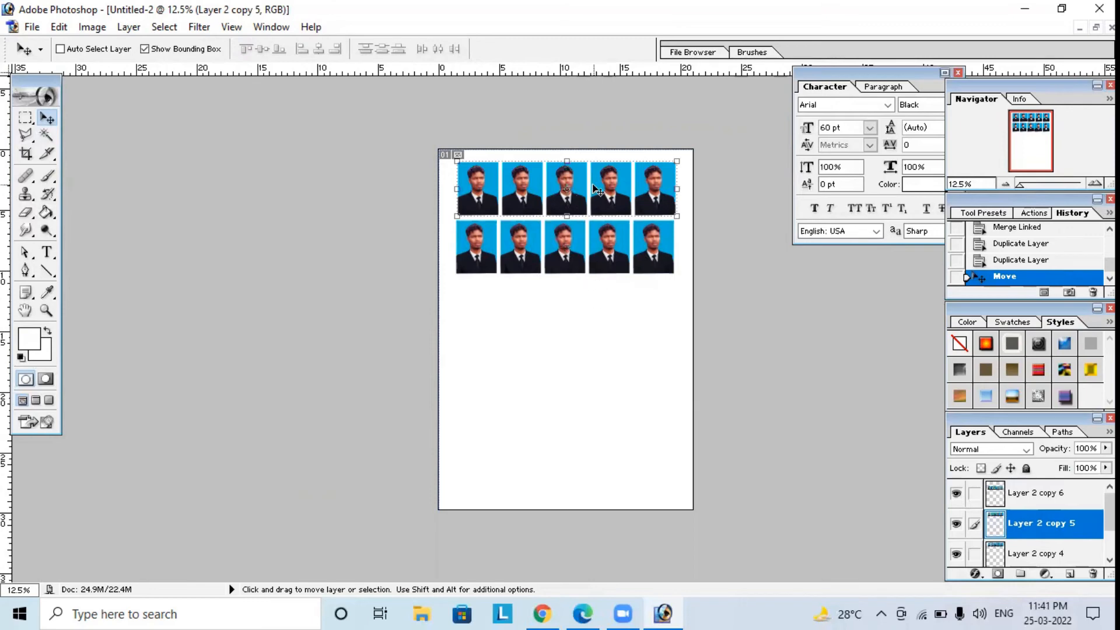
drag(594, 188, 592, 304)
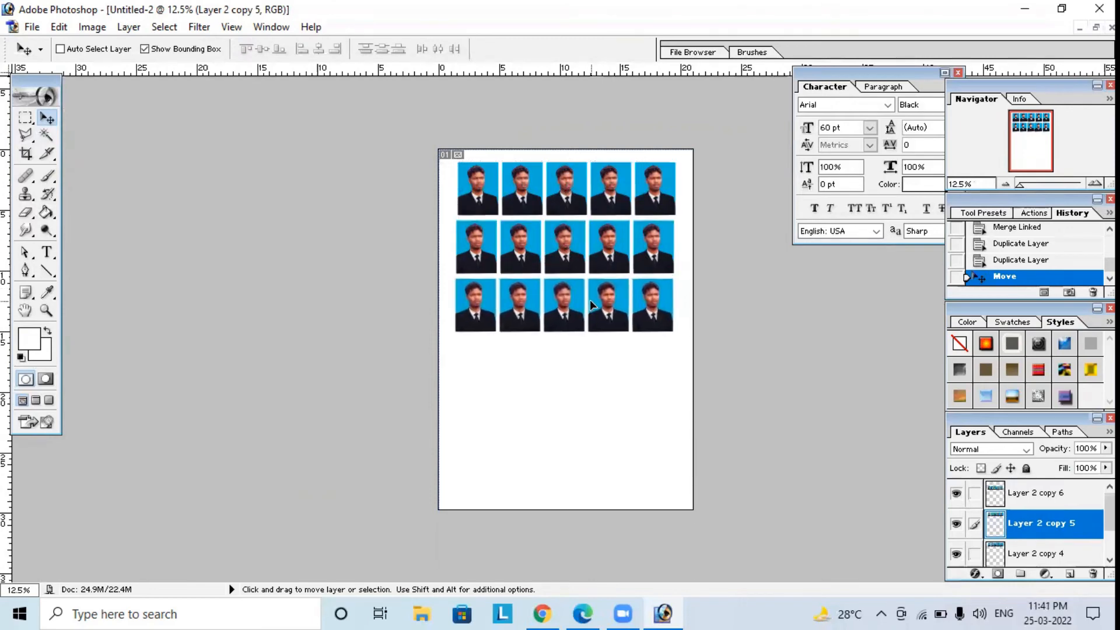
Duplicate the third photo row and place the copy directly below it as the fourth row.
right_click(1090, 527)
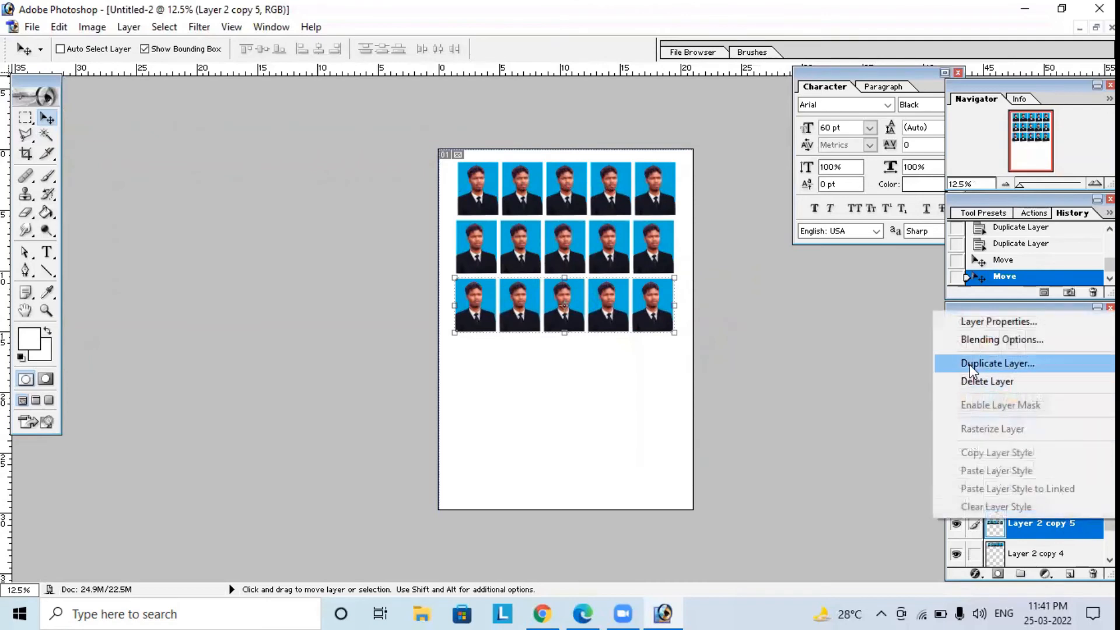
click(992, 364)
click(712, 272)
drag(589, 302, 604, 357)
Duplicate the fourth photo row and place the copy directly below it as the fifth row.
right_click(1053, 532)
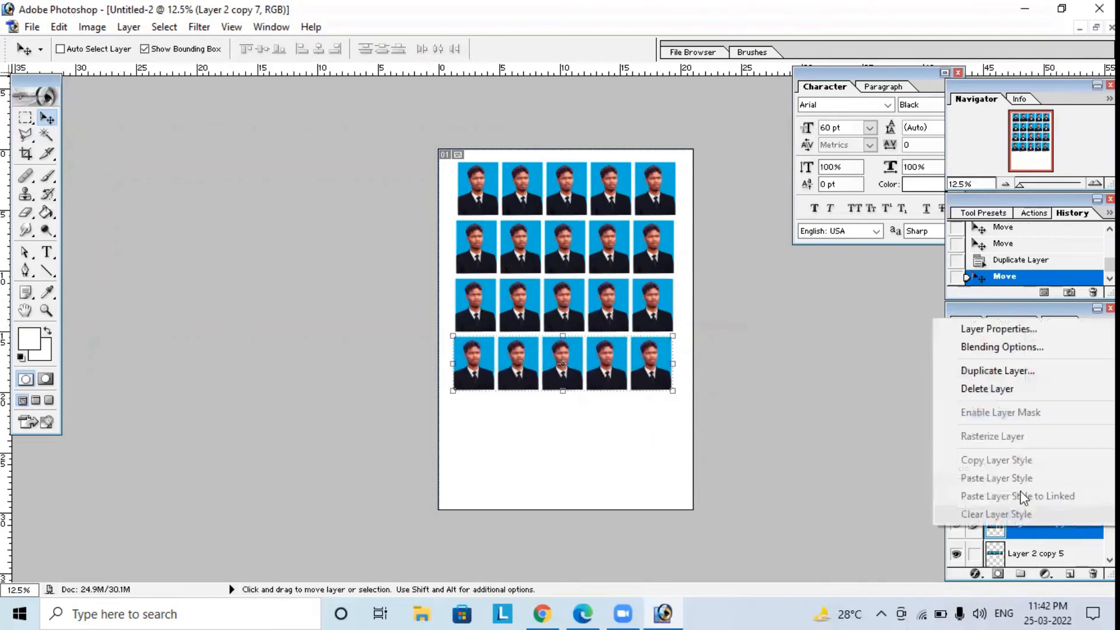
click(990, 376)
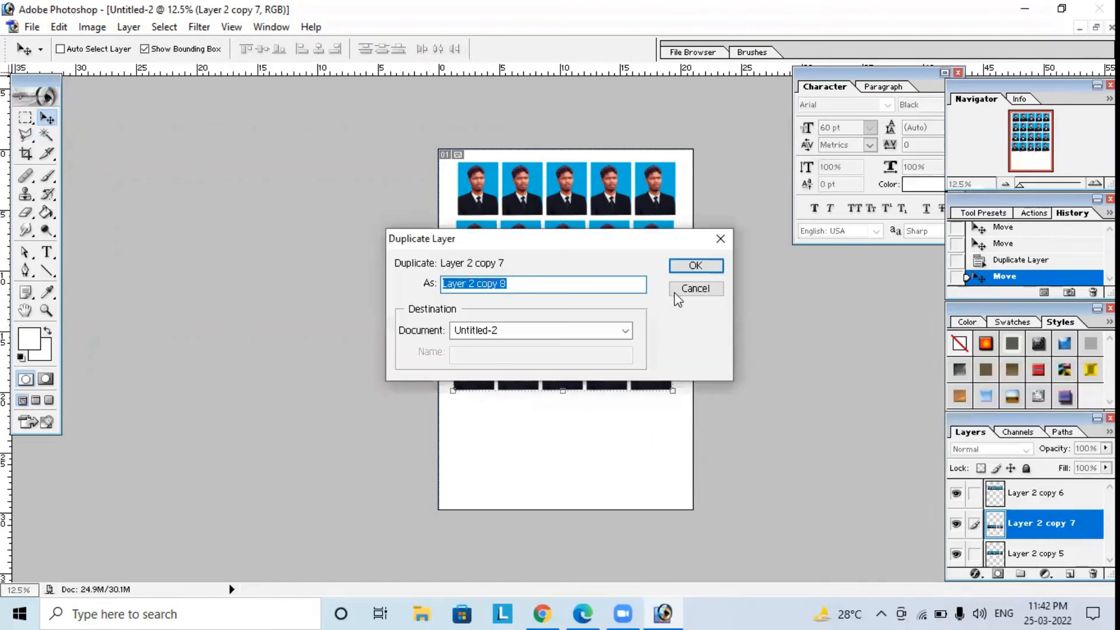
click(693, 266)
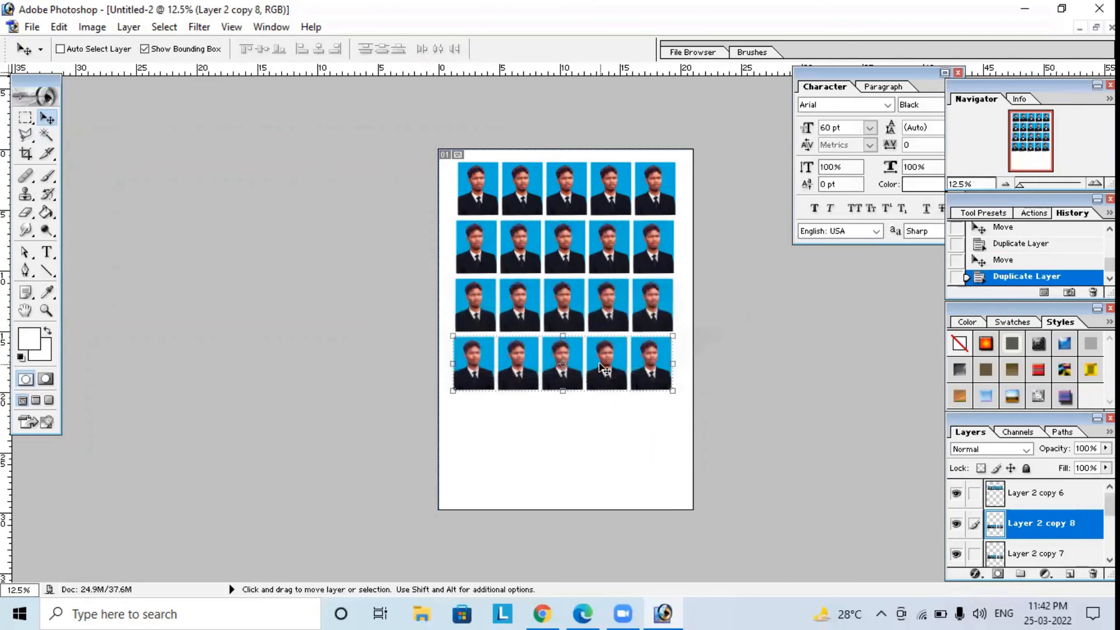
drag(602, 367, 601, 427)
Duplicate the fifth photo row and place the copy along the page's lower edge as the sixth row.
right_click(1057, 528)
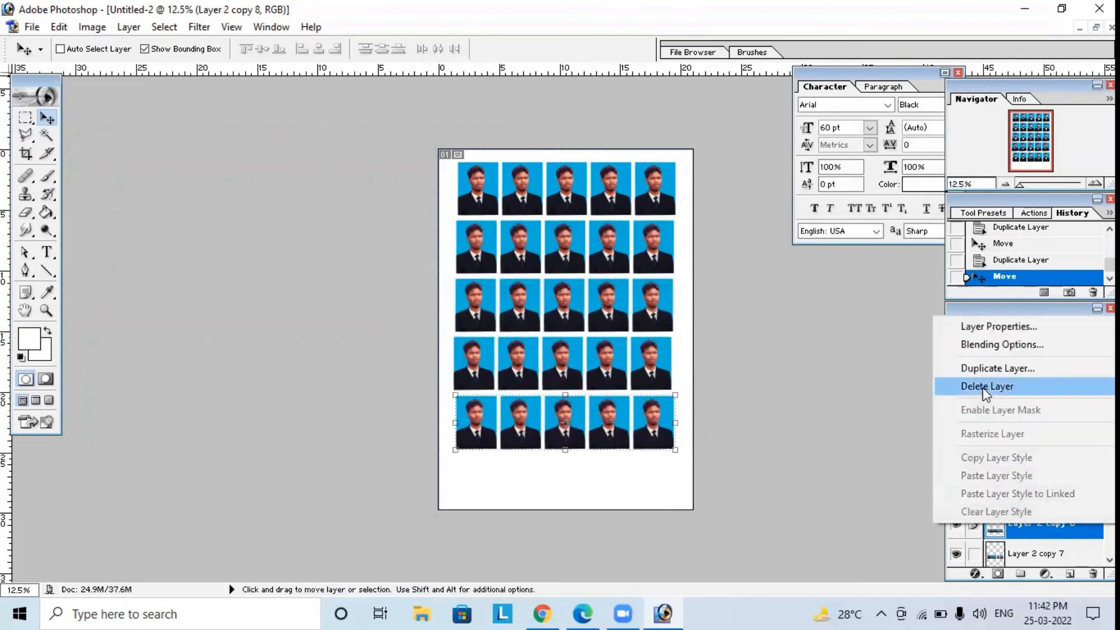
click(974, 370)
click(714, 266)
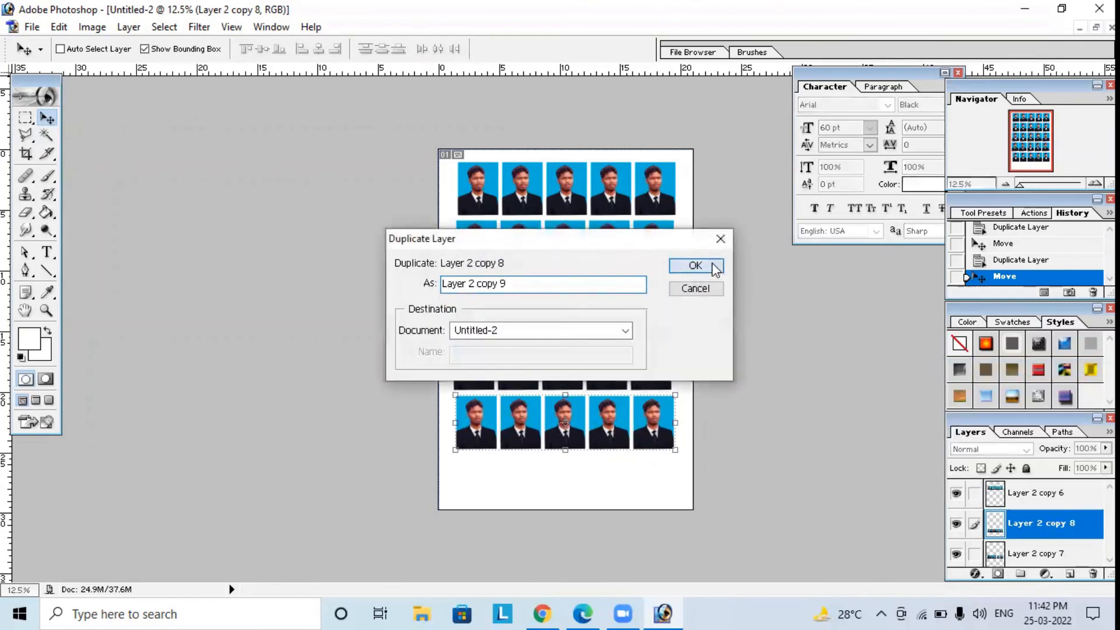
drag(596, 412, 607, 458)
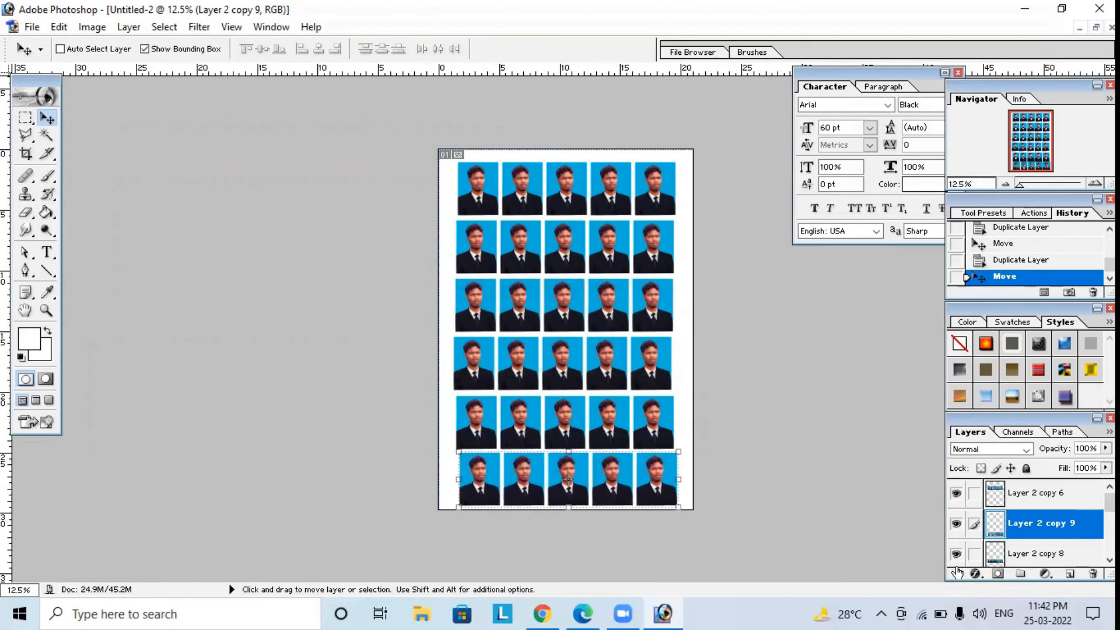
Link the six photo row layers, aligning them by horizontal centers and distributing them by vertical centers.
click(975, 555)
click(975, 494)
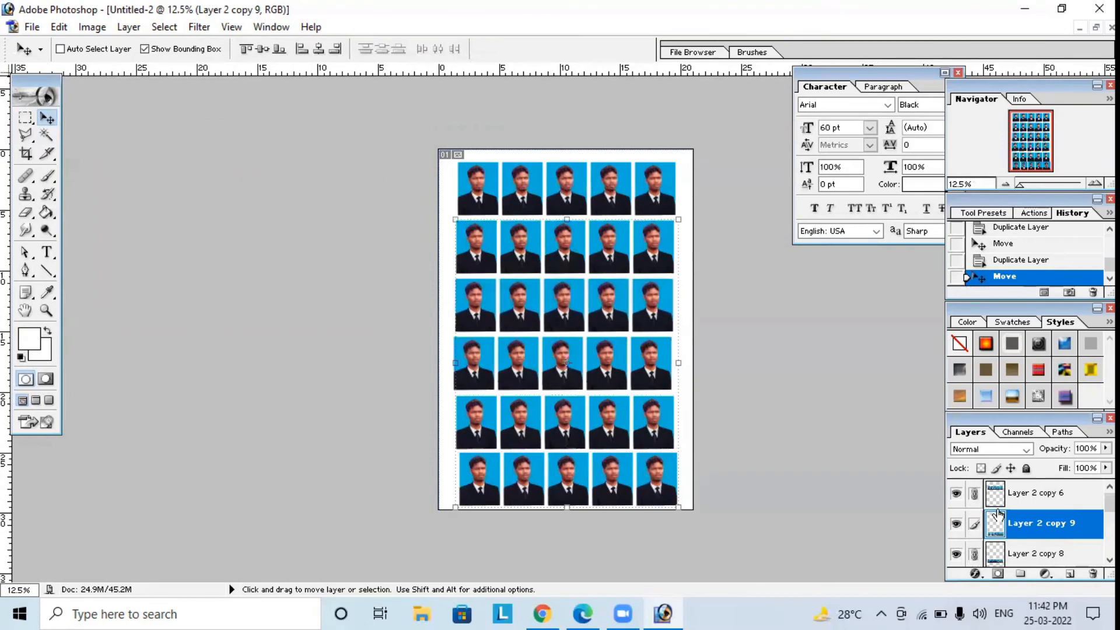
scroll(999, 515, down, 1)
click(979, 555)
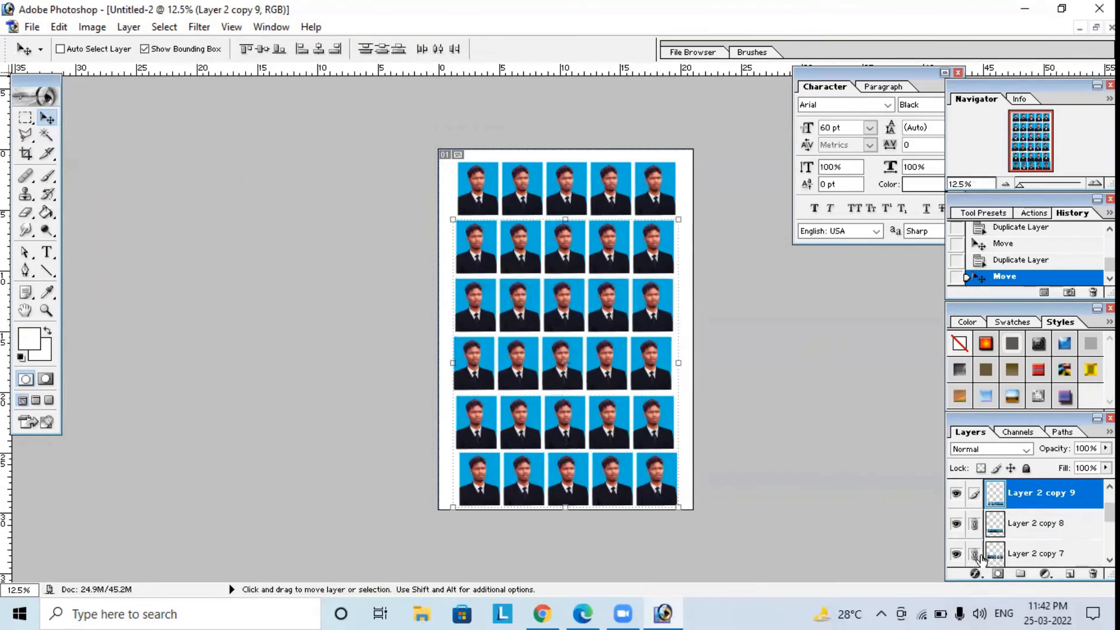
scroll(986, 558, down, 1)
click(980, 554)
scroll(980, 555, down, 1)
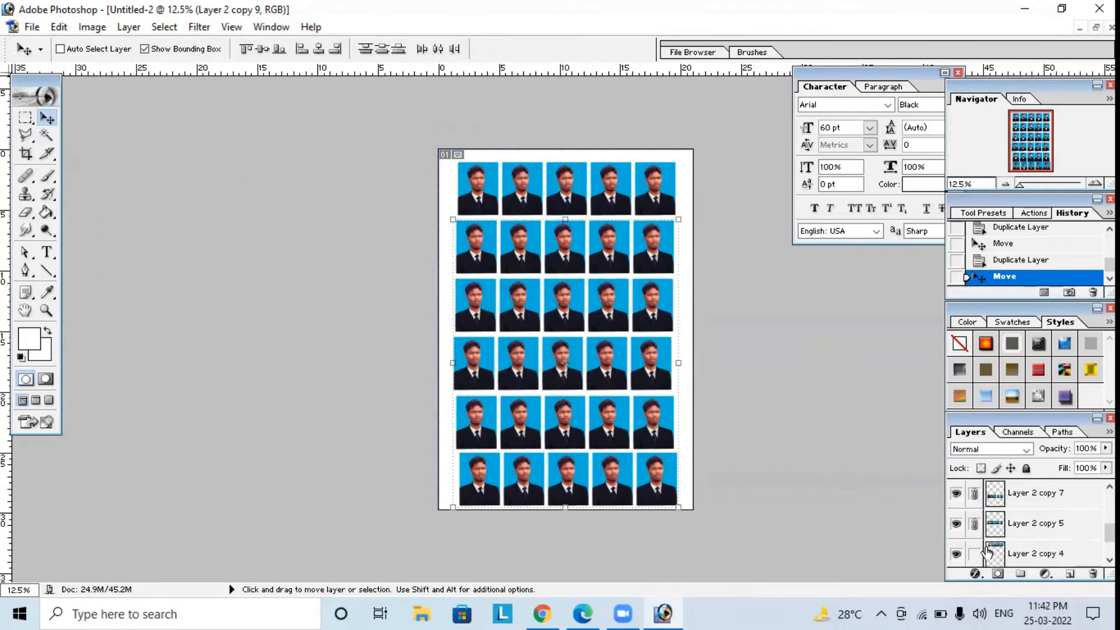
click(981, 555)
scroll(982, 557, down, 1)
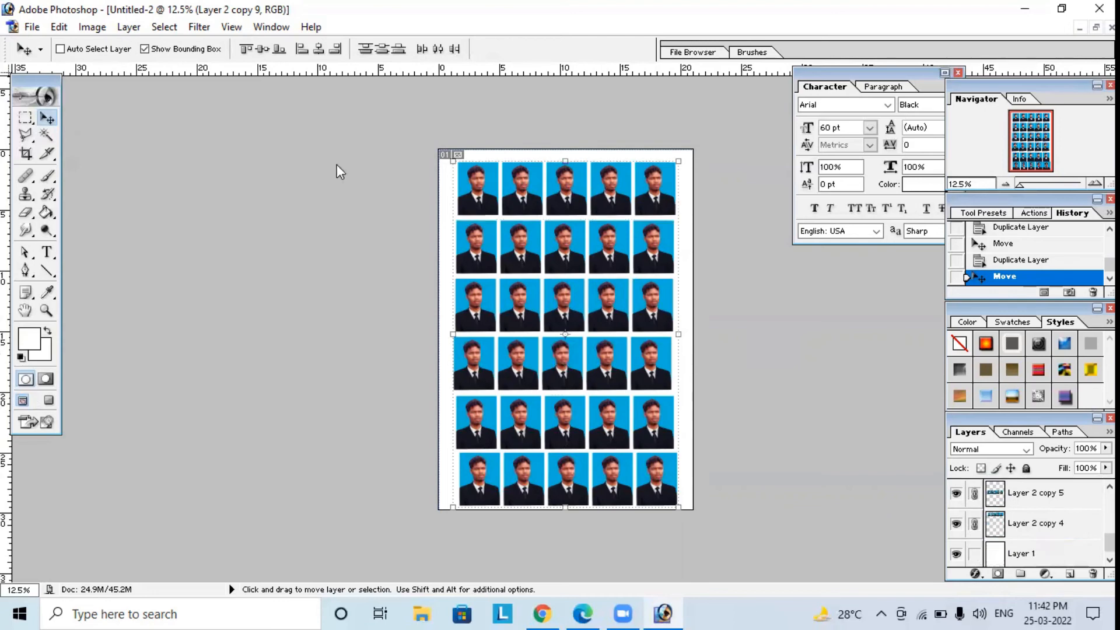
click(319, 49)
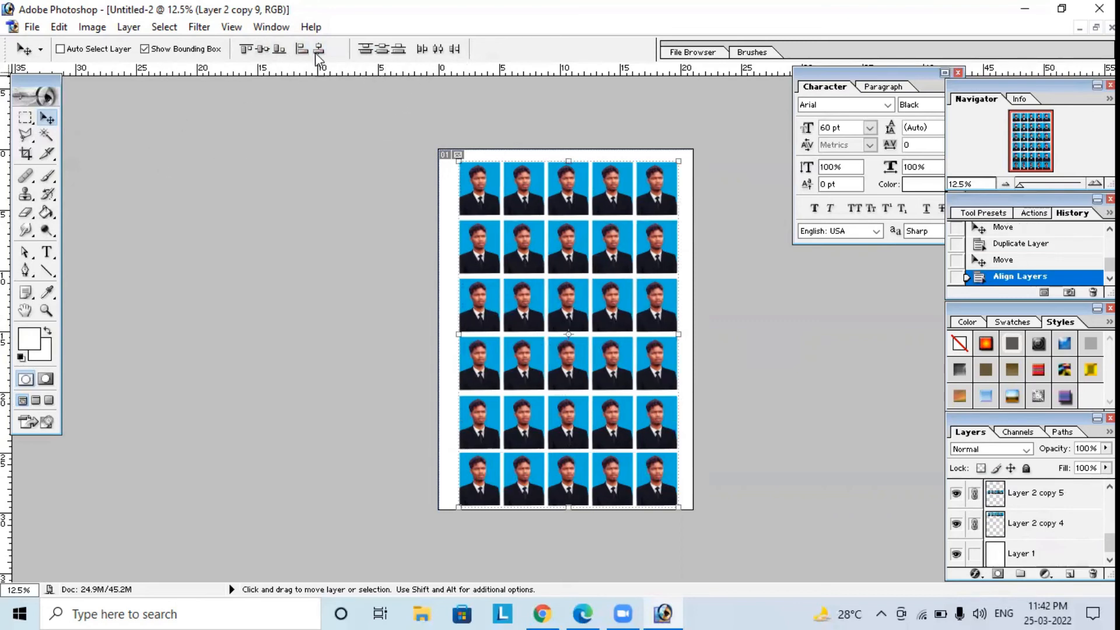
click(382, 50)
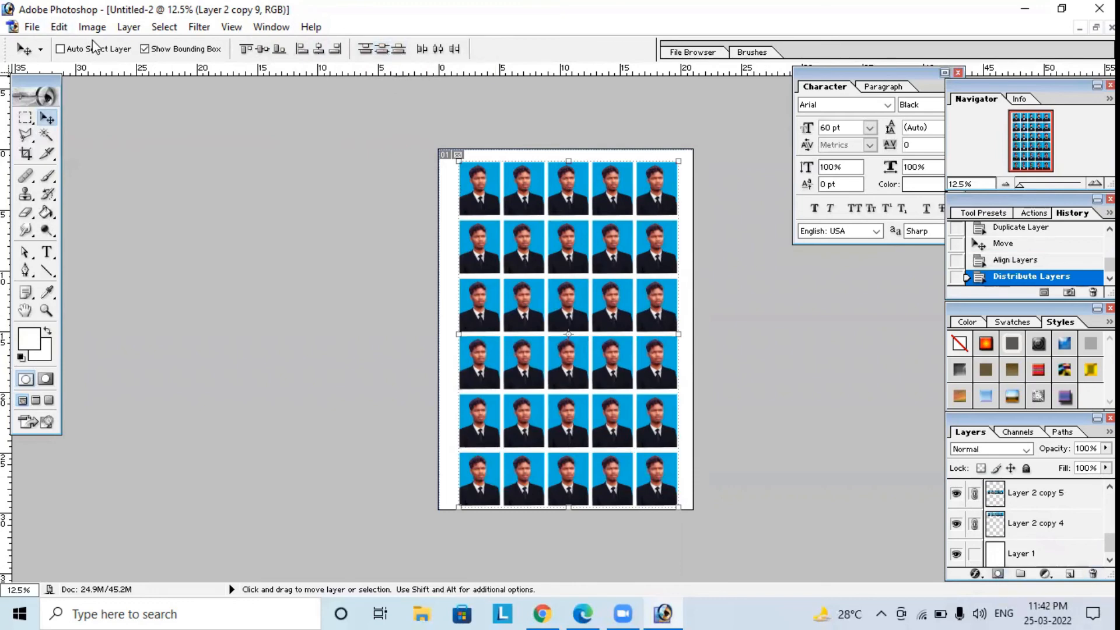
Merge the linked rows into a single layer and shift the photo grid to leave even margins on the page.
click(128, 27)
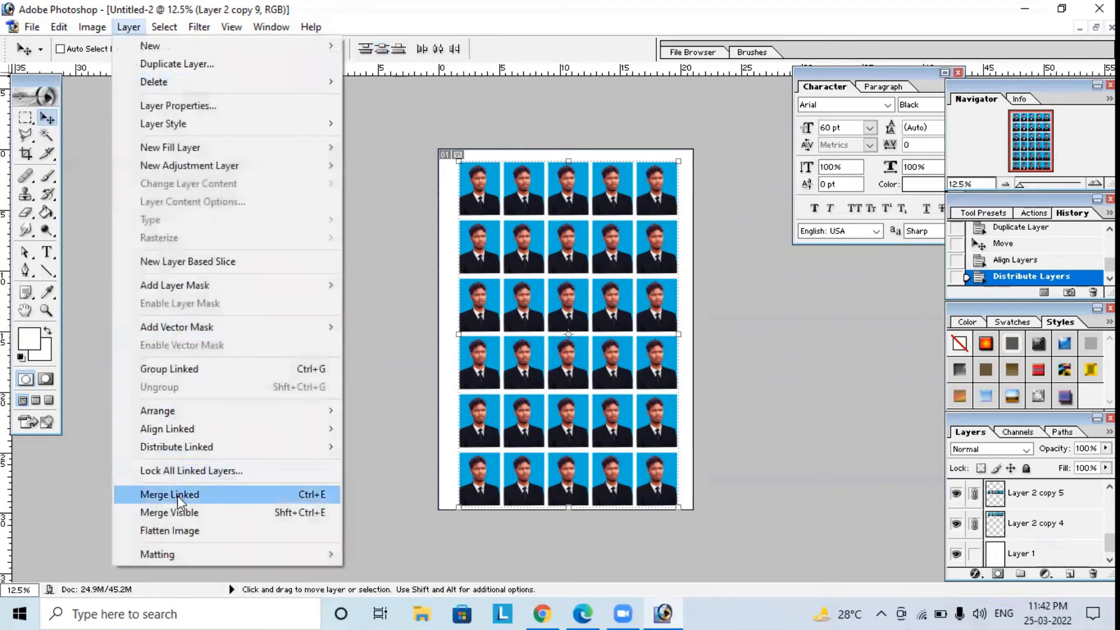
click(177, 494)
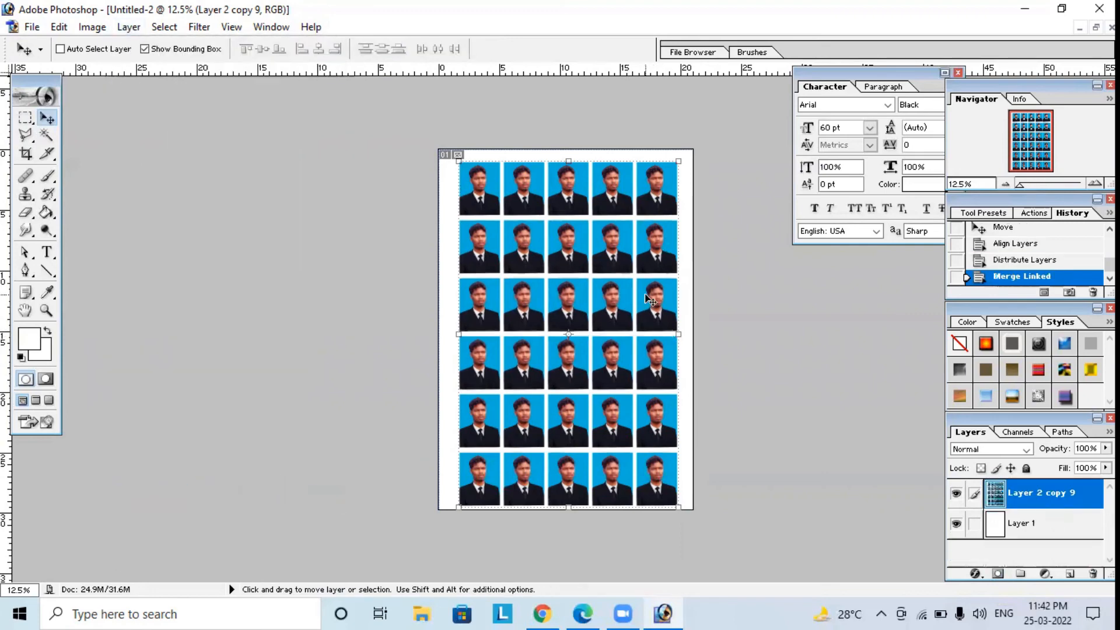
drag(645, 293, 640, 289)
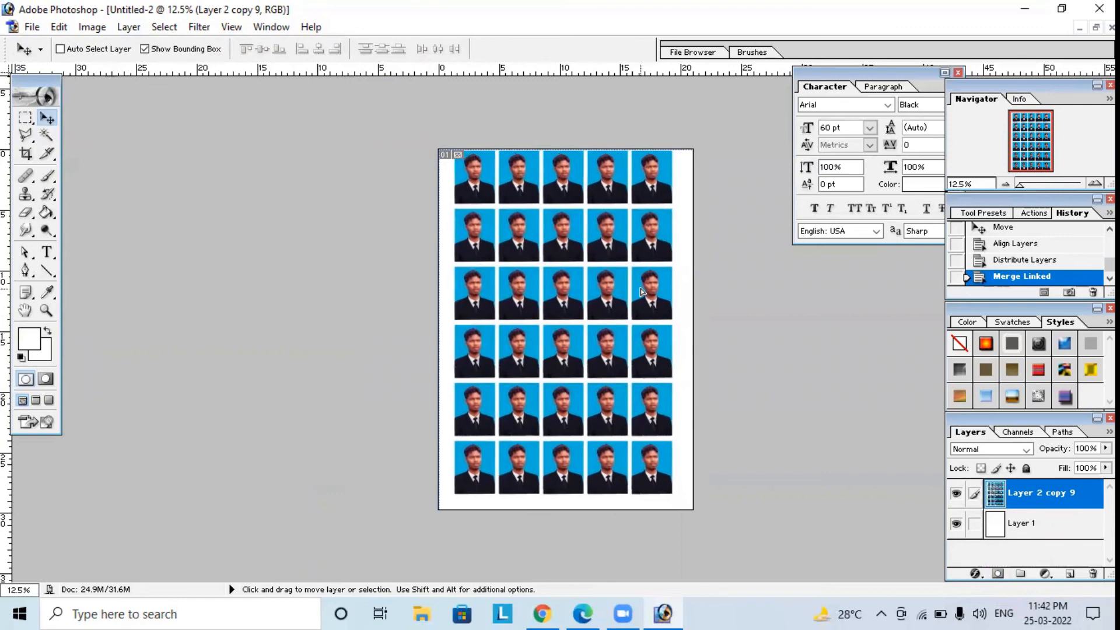
key(Down)
key(Down)
key(Down)
key(Down)
key(Down)
key(Down)
key(Down)
key(Down)
key(Down)
key(Down)
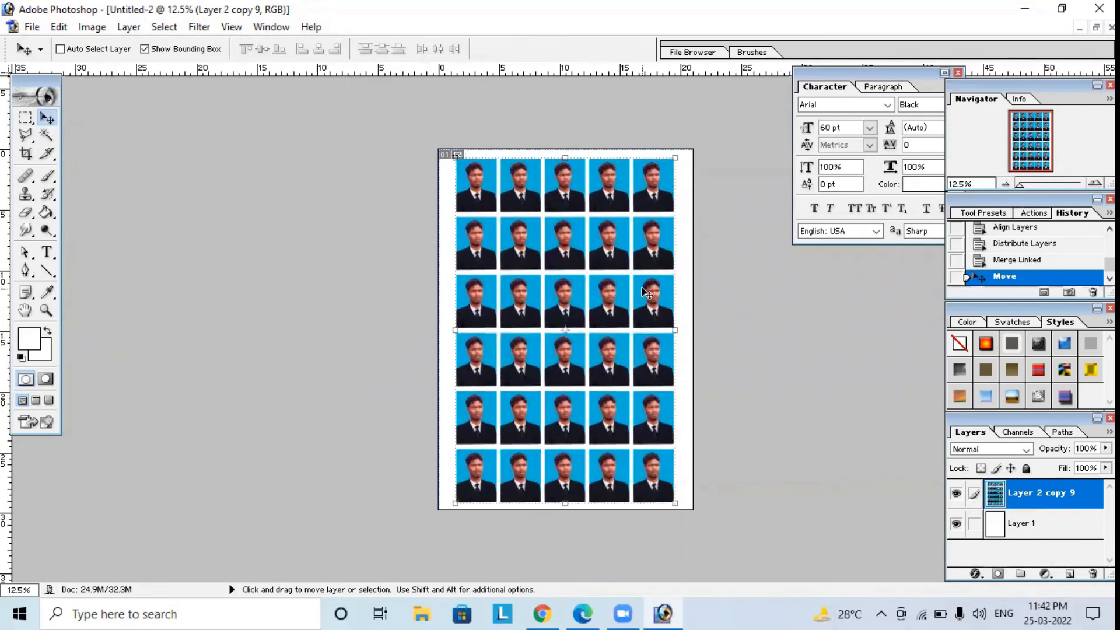
key(Up)
key(Up)
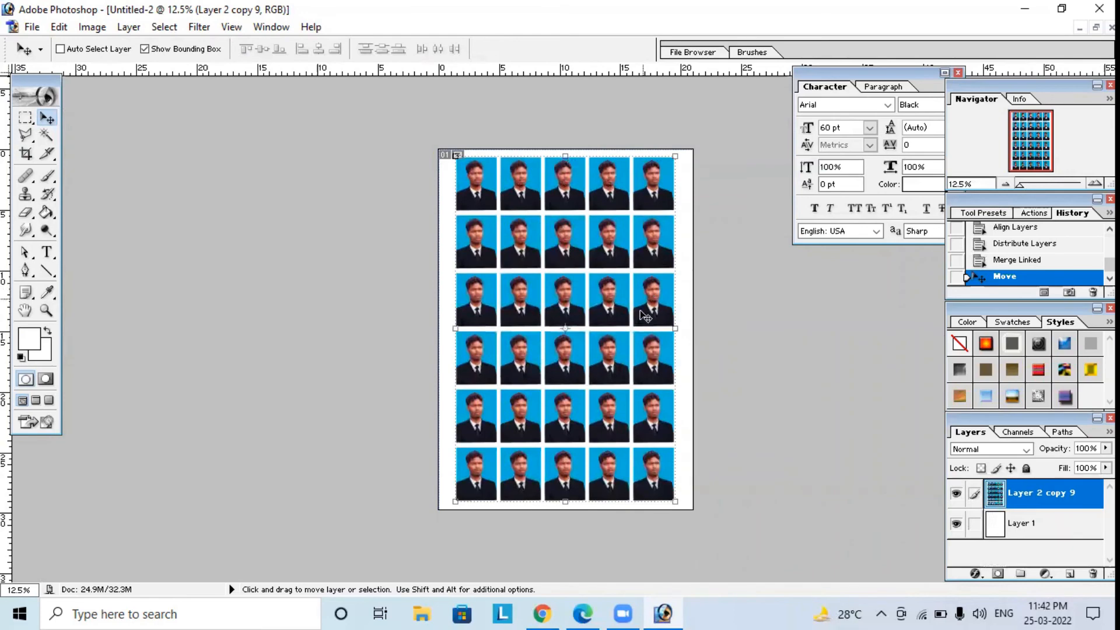
Save the document to the Desktop as photo in Photoshop PSD format.
click(29, 28)
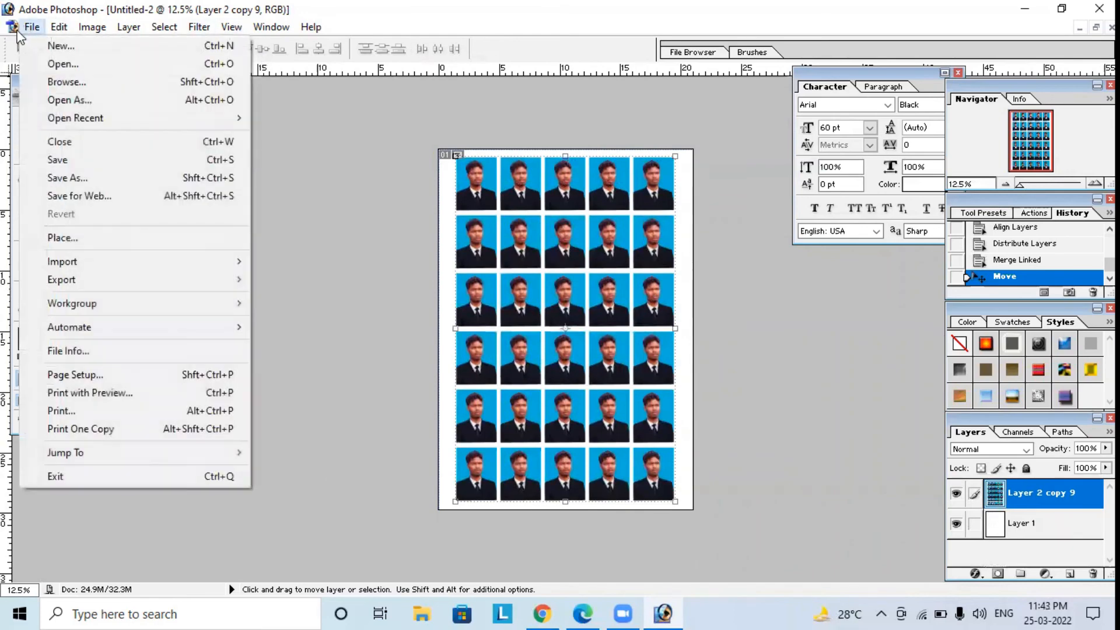
click(32, 30)
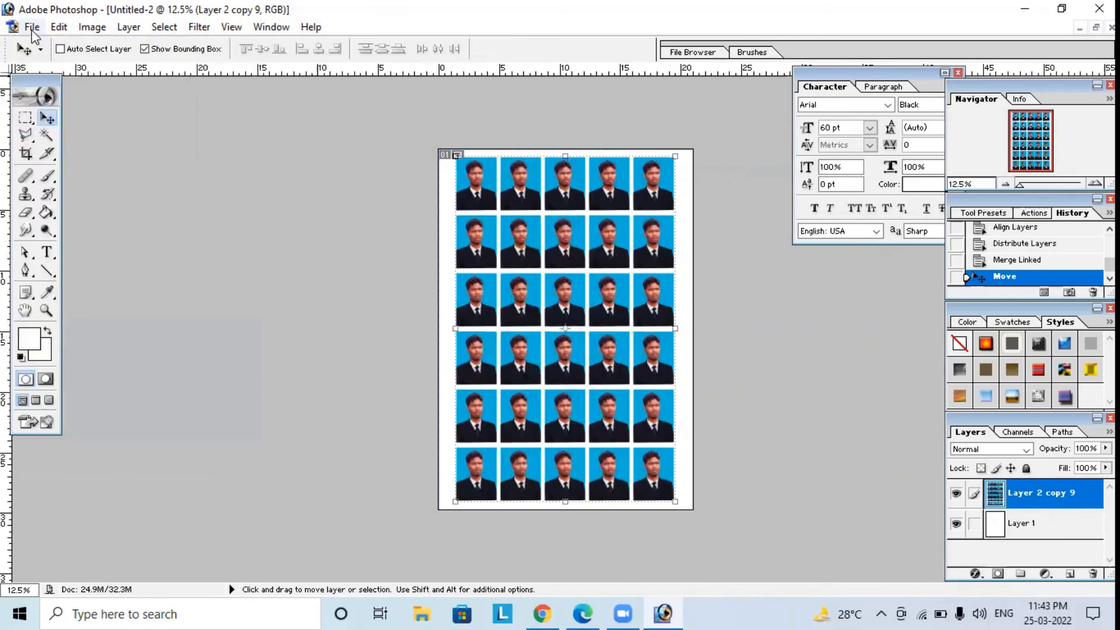
click(33, 32)
click(47, 158)
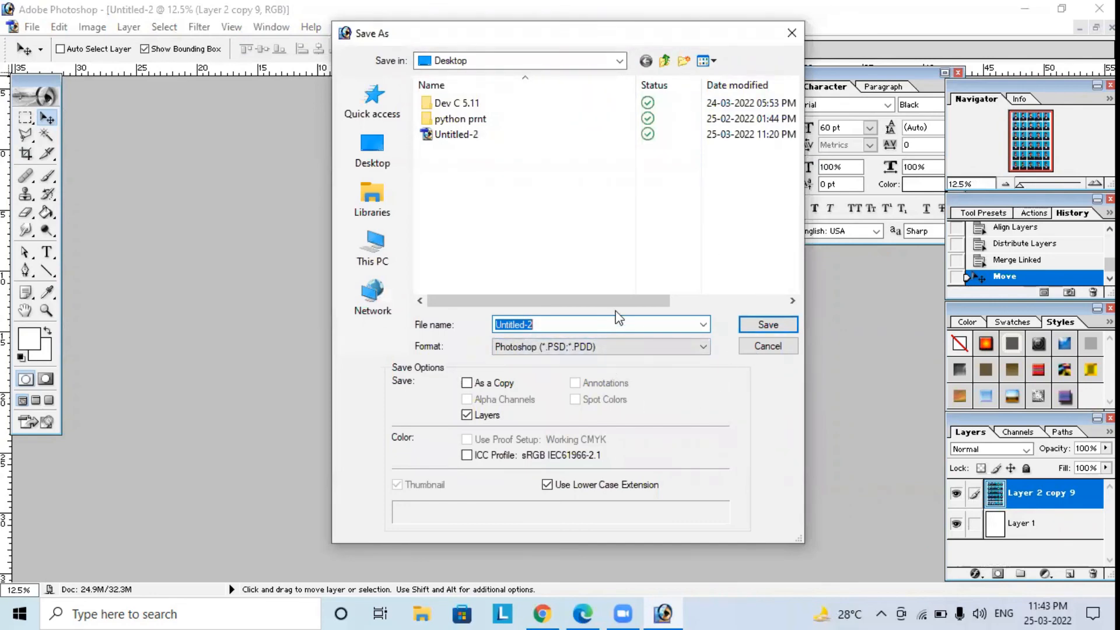
text(pho)
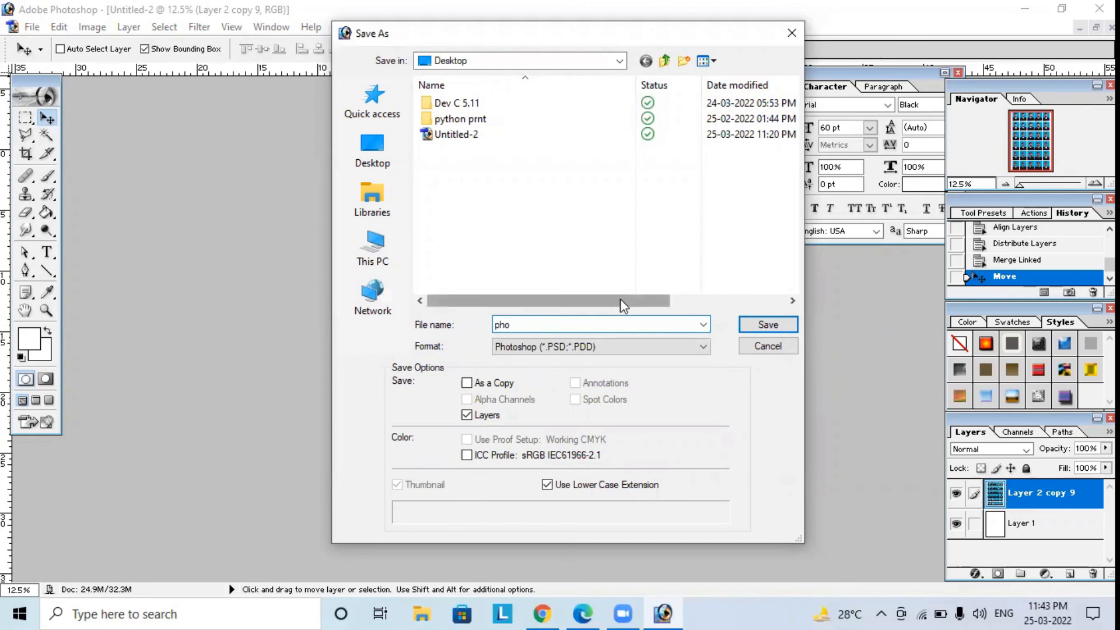
text(to)
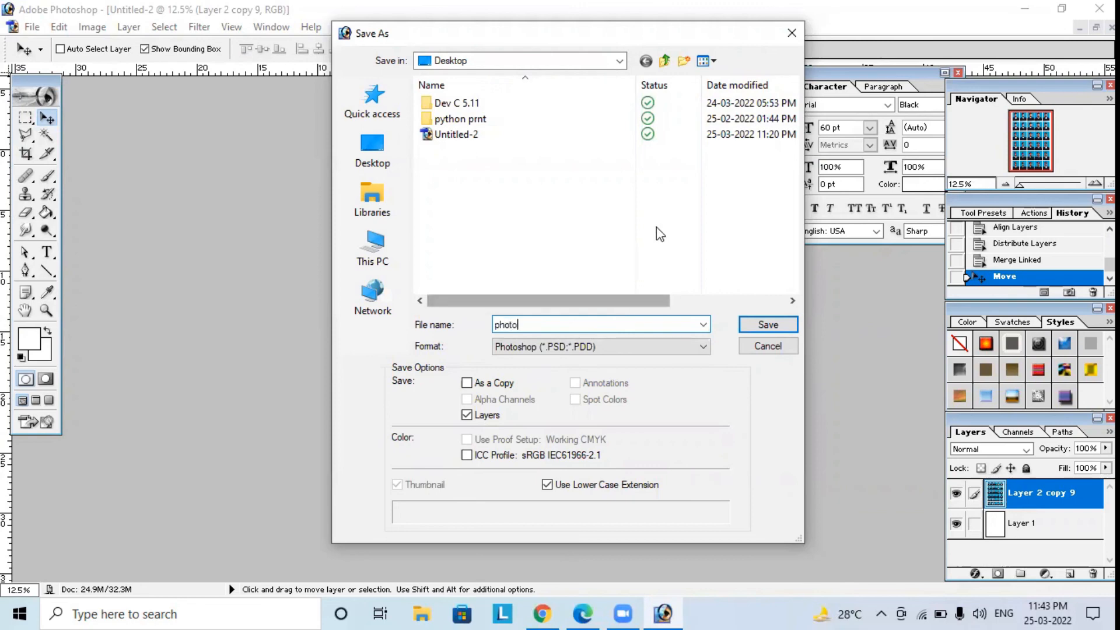
click(771, 325)
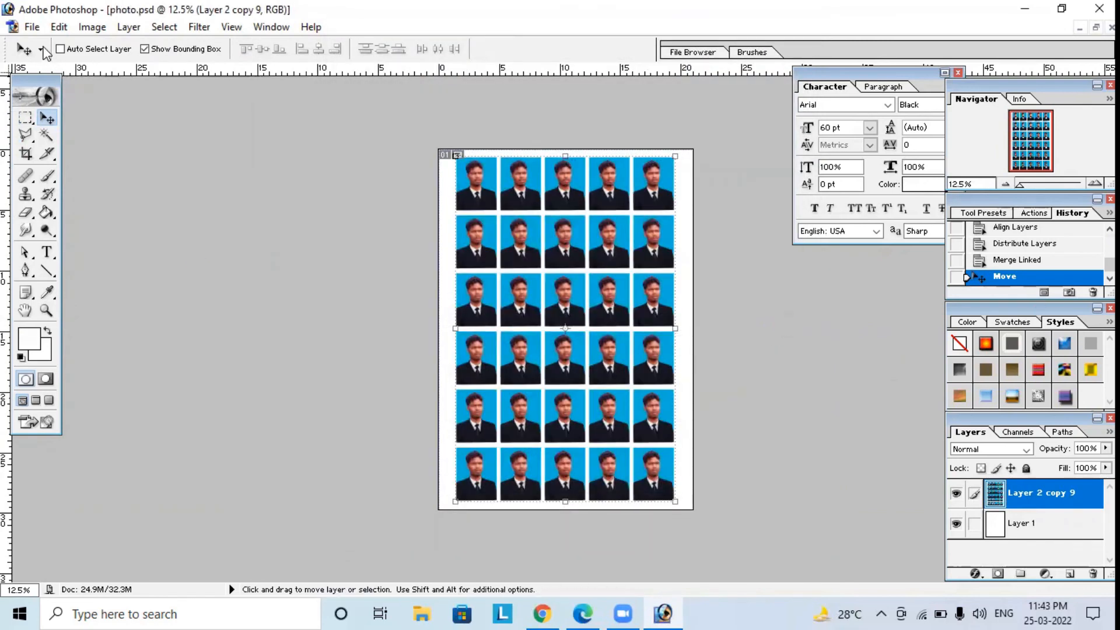
Open the print preview for the photo sheet.
click(33, 28)
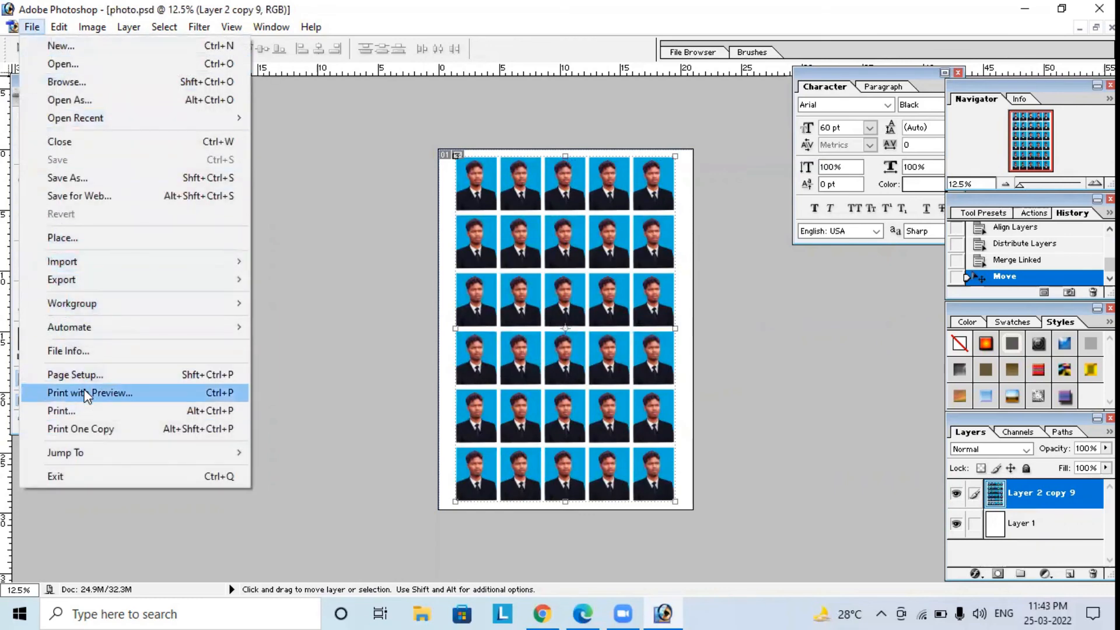
click(91, 396)
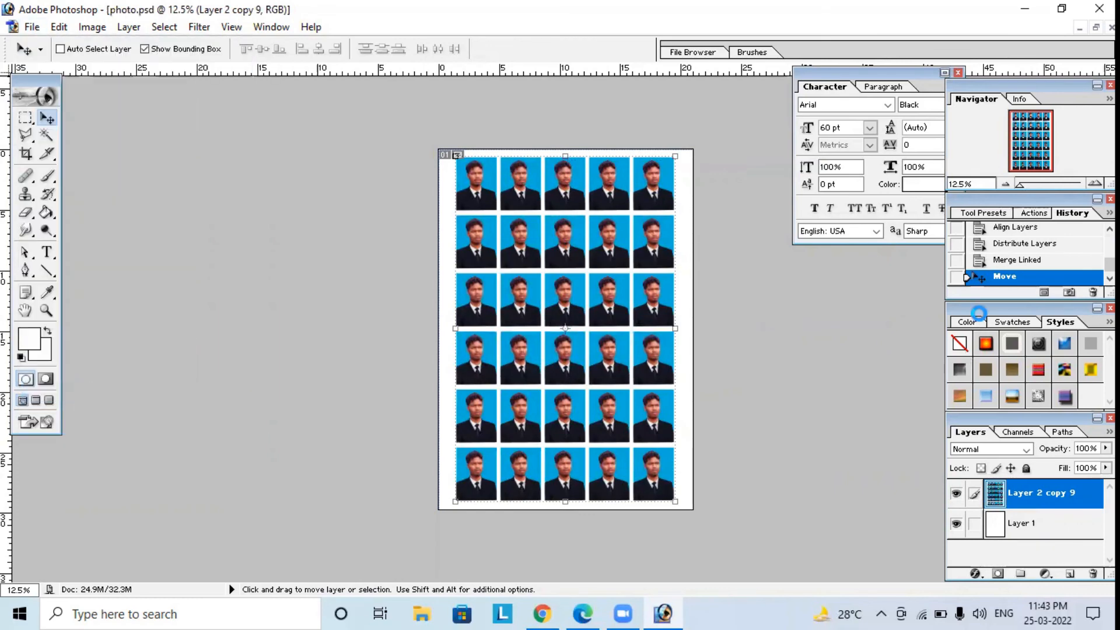